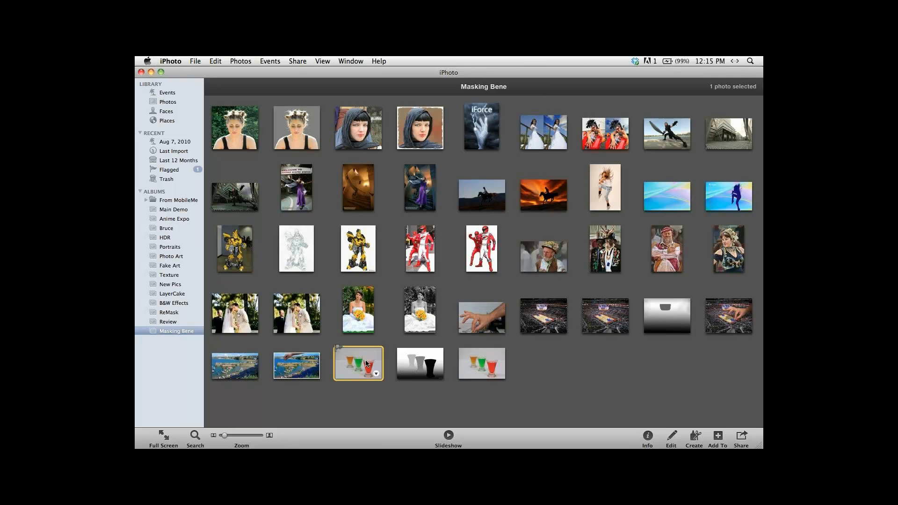
View the photo of the three coloured glasses full screen and compare it with its greyscale depth map.
double_click(366, 363)
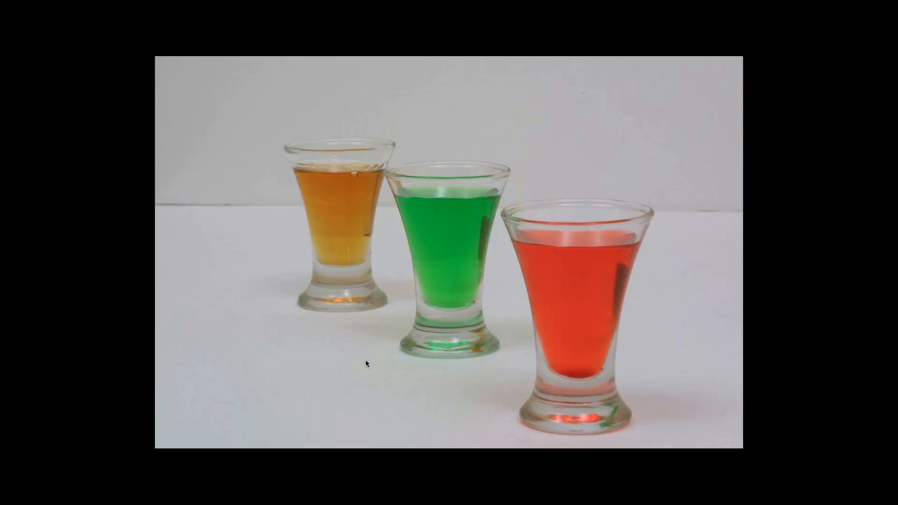
key(Right)
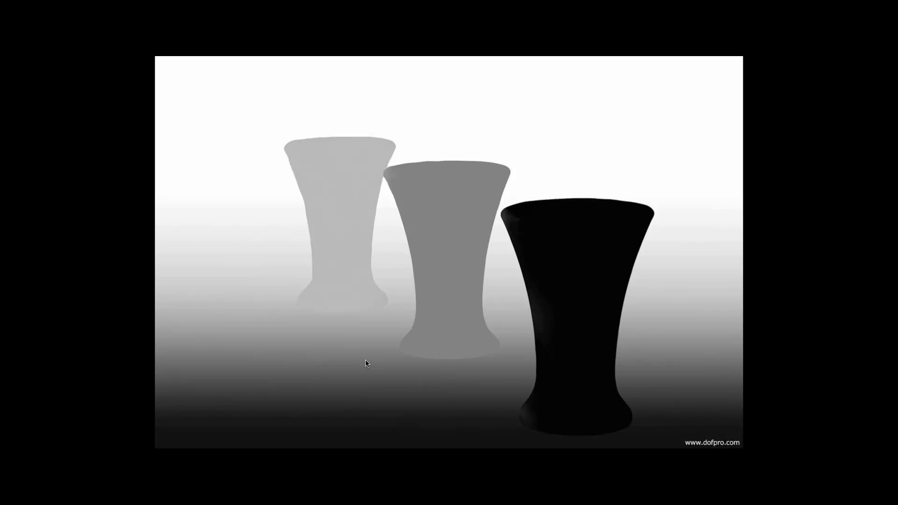
mouse_move(585, 364)
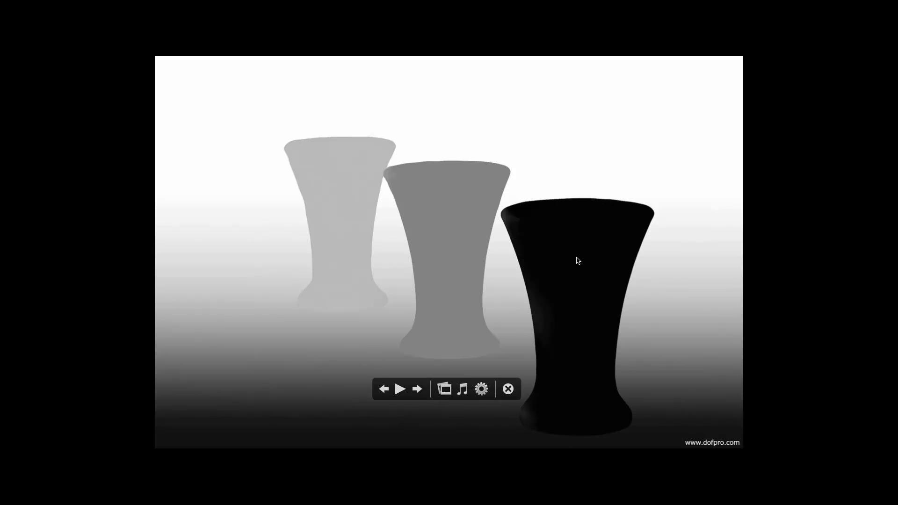
key(Left)
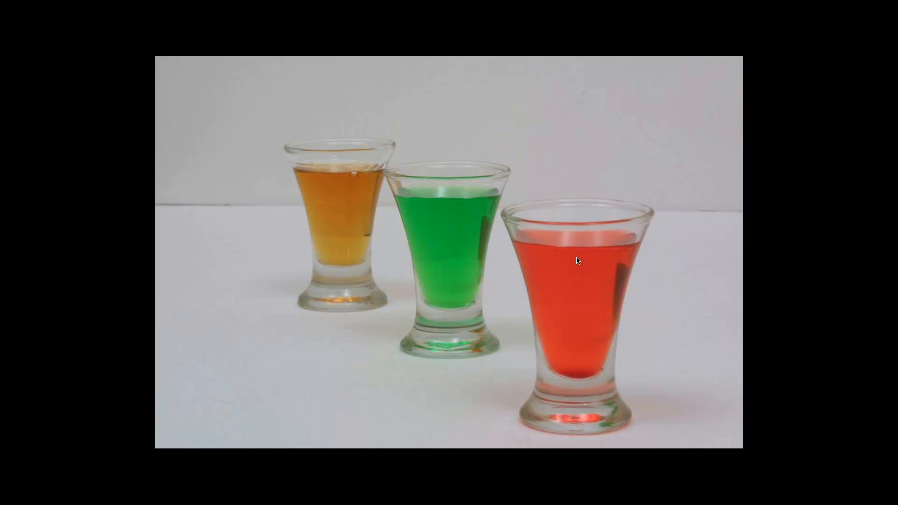
mouse_move(515, 126)
key(Escape)
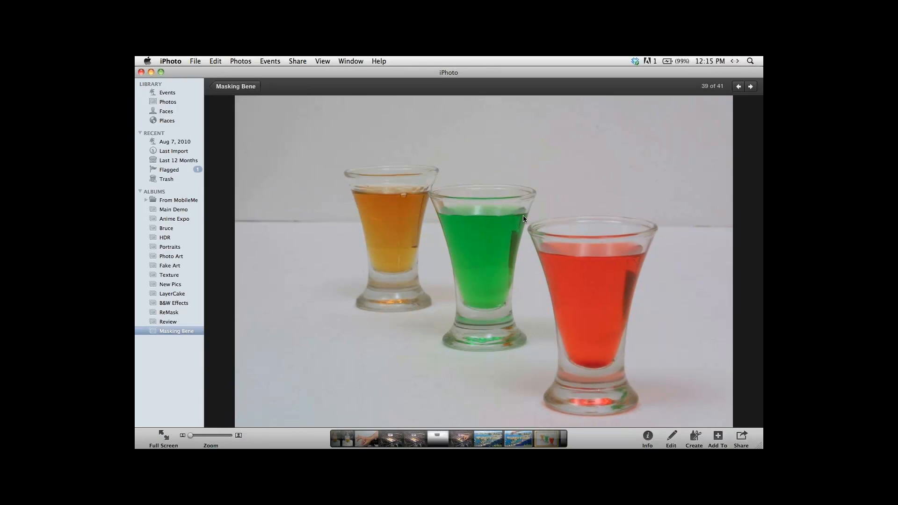
Switch to Photoshop, leave full-screen display and close Horse_Skies3.psd.
key(super+Tab)
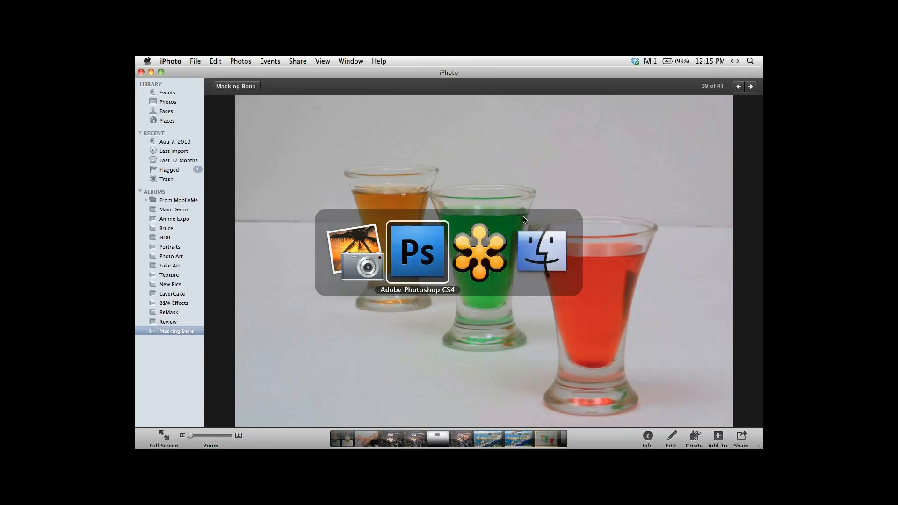
key(f)
key(f)
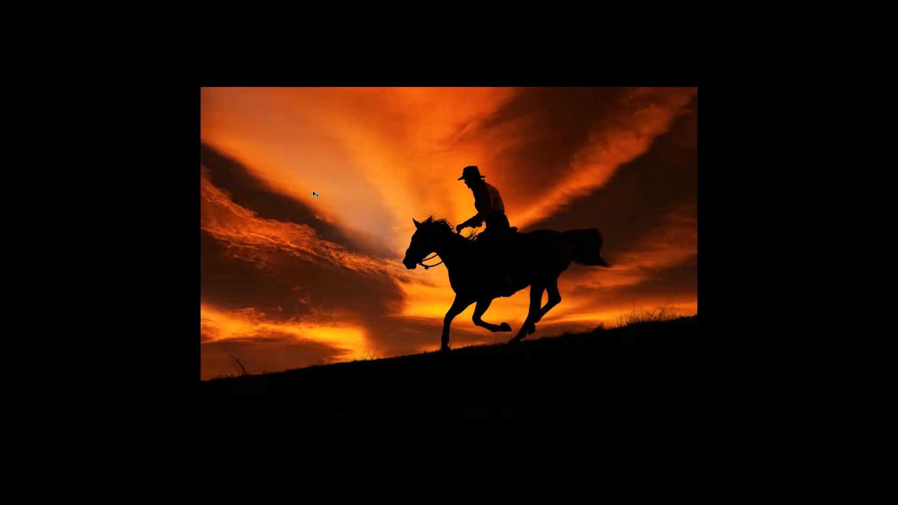
key(f)
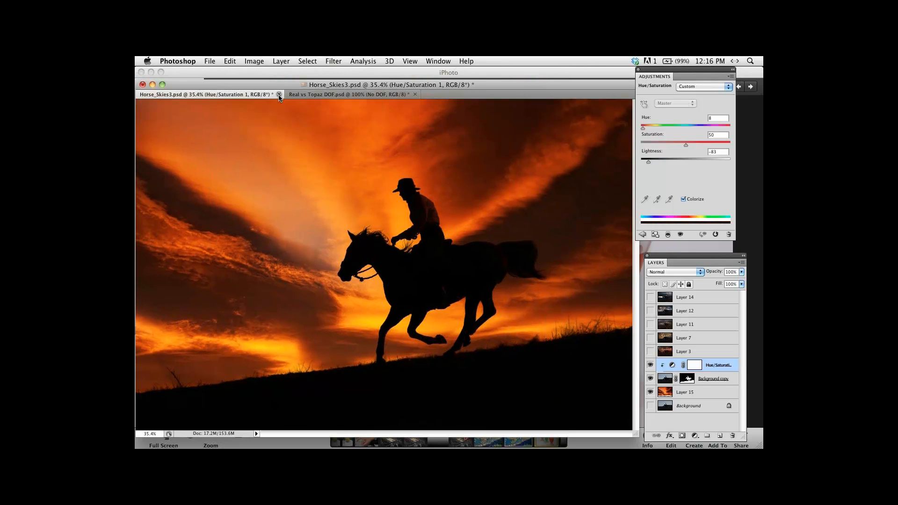
click(278, 95)
click(383, 175)
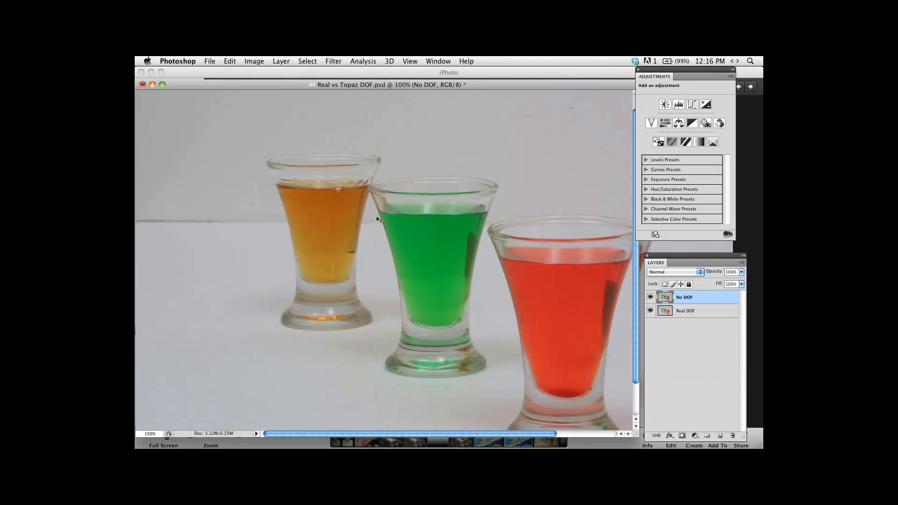
Compare the No DOF layer with the Real DOF layer by hiding and reshowing No DOF in full-screen display.
key(f)
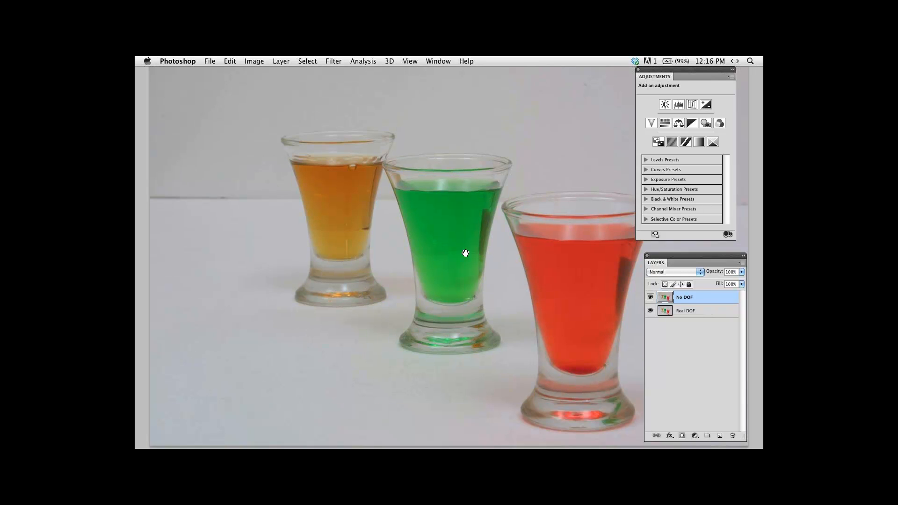
drag(465, 253, 437, 248)
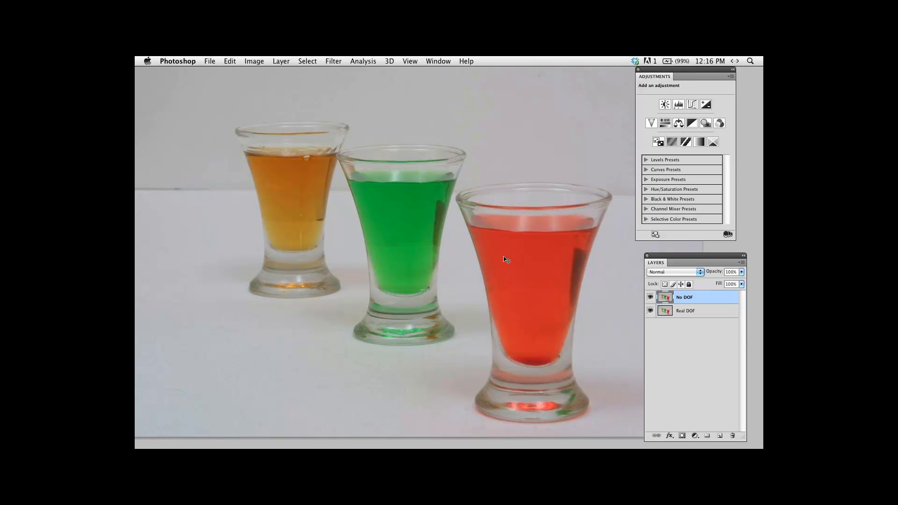
click(651, 298)
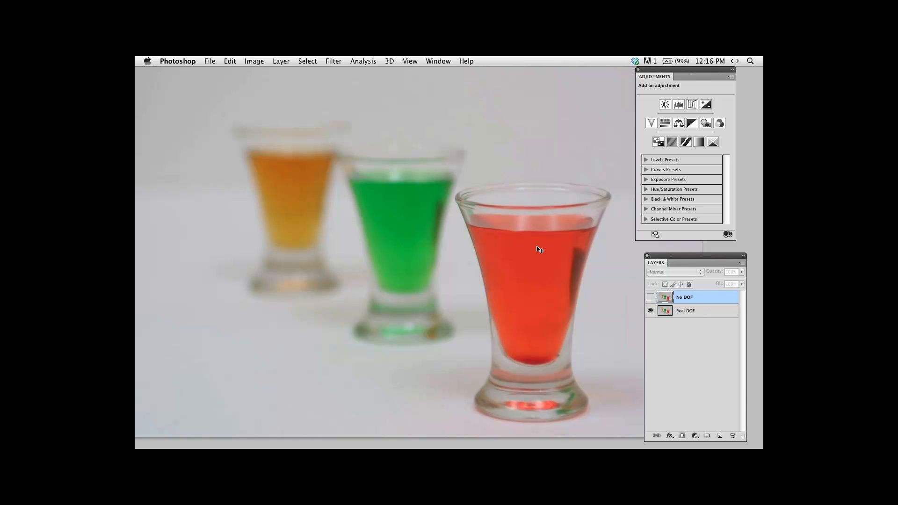
click(650, 298)
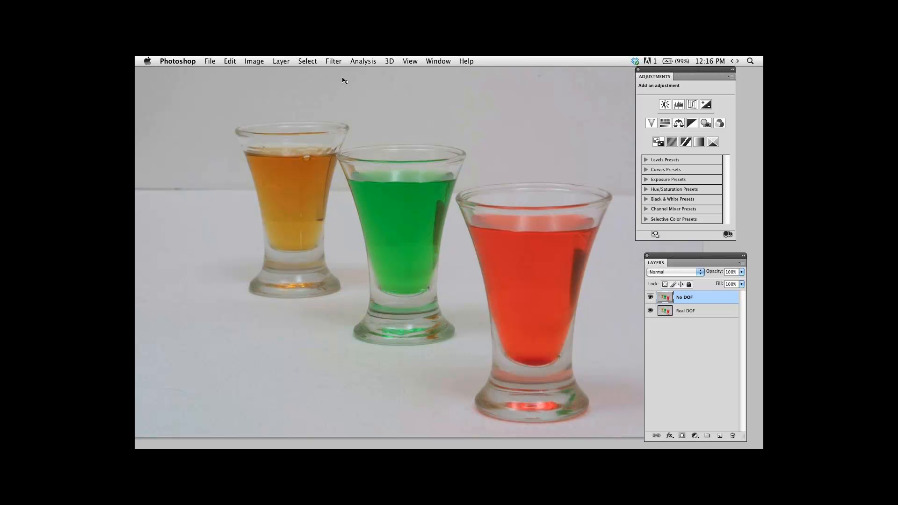
Open the No DOF layer in the Topaz Lens Effects filter and show its effects and presets.
click(334, 61)
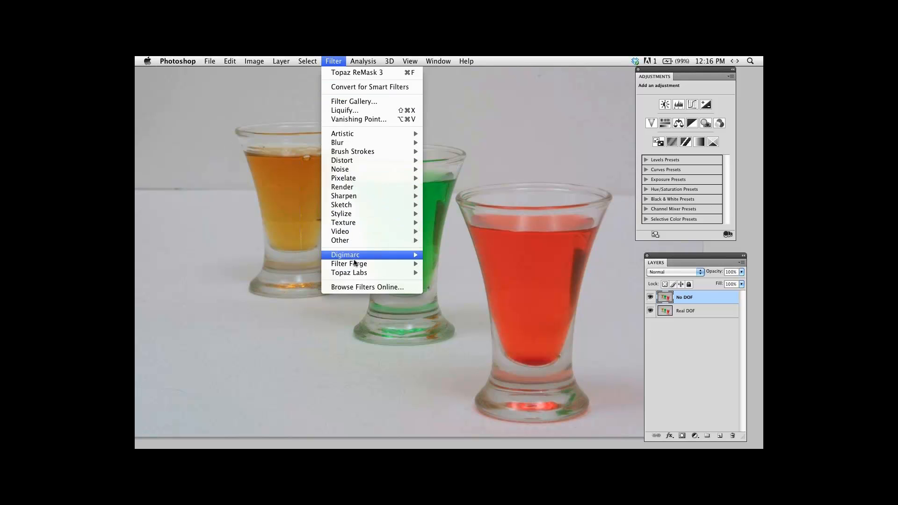
mouse_move(386, 274)
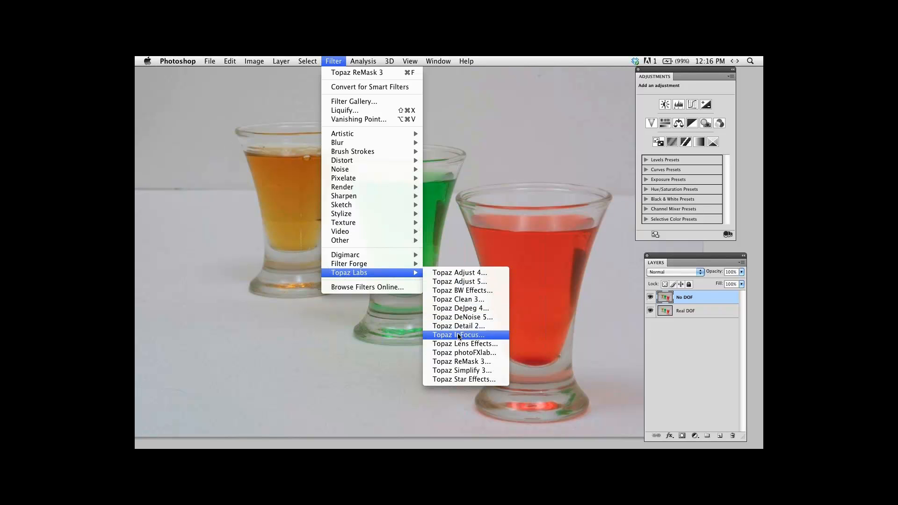
click(459, 345)
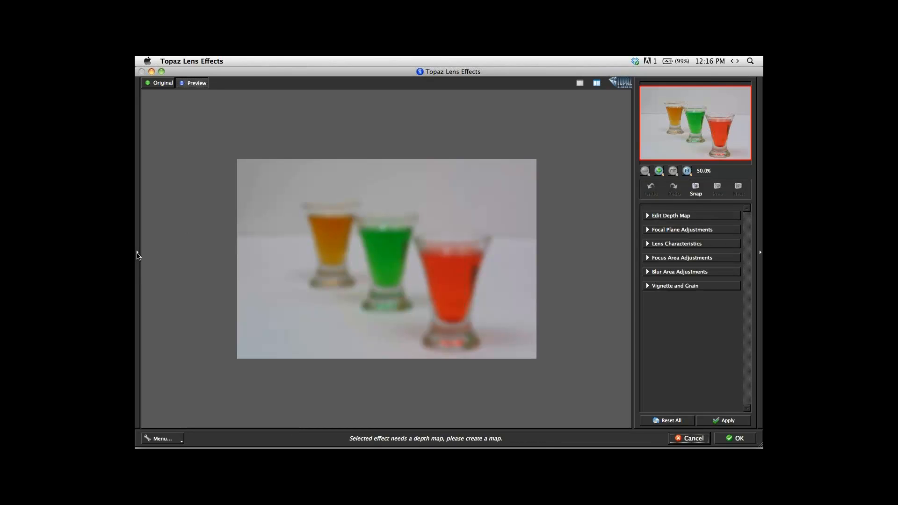
click(138, 253)
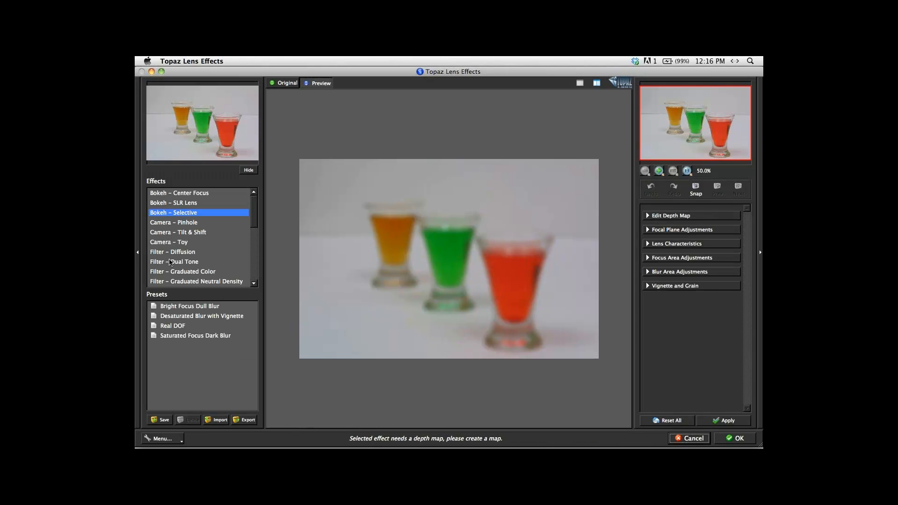
Try the Canon 50mm f1.2 preset of the Bokeh – SLR Lens effect.
click(188, 204)
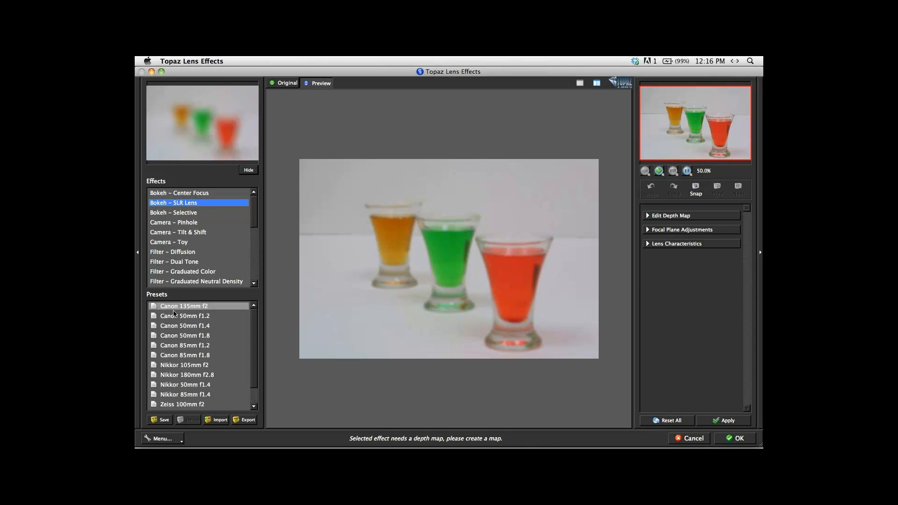
click(178, 317)
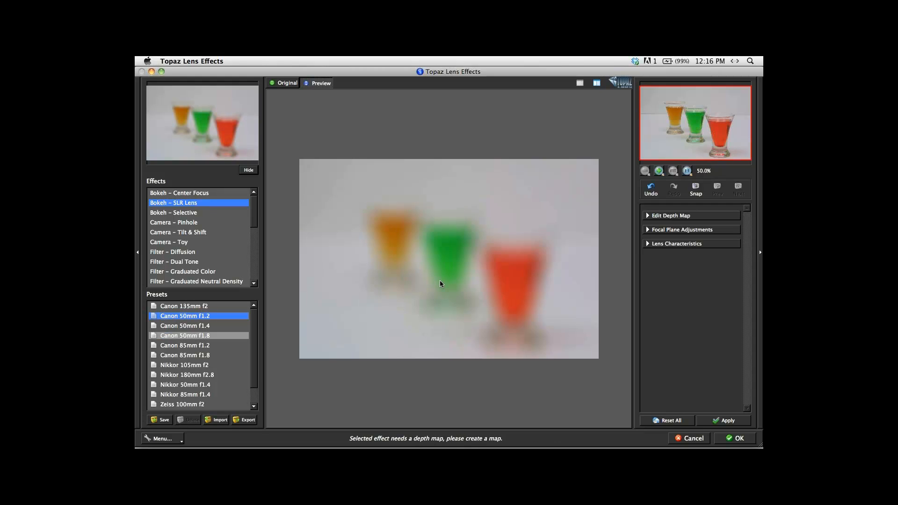
Choose the Bokeh – Selective effect with the Real DOF preset and hide the effects list.
click(189, 212)
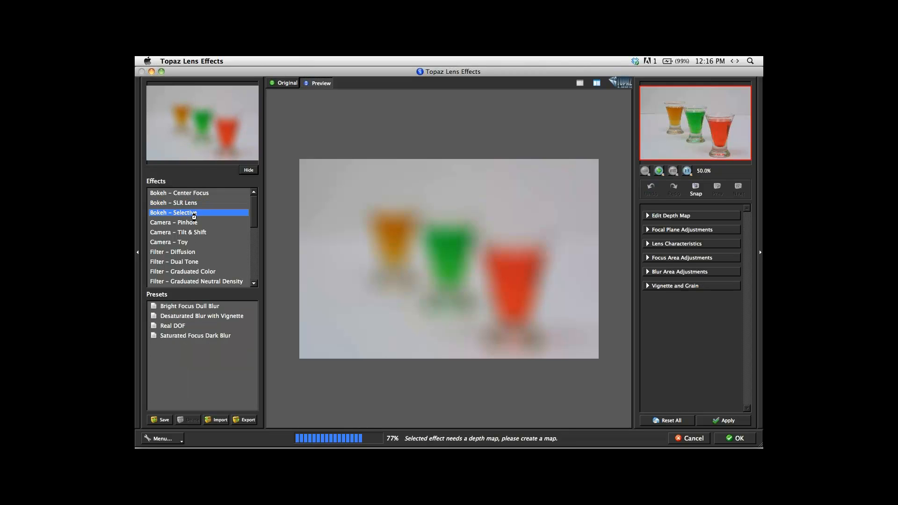
click(172, 327)
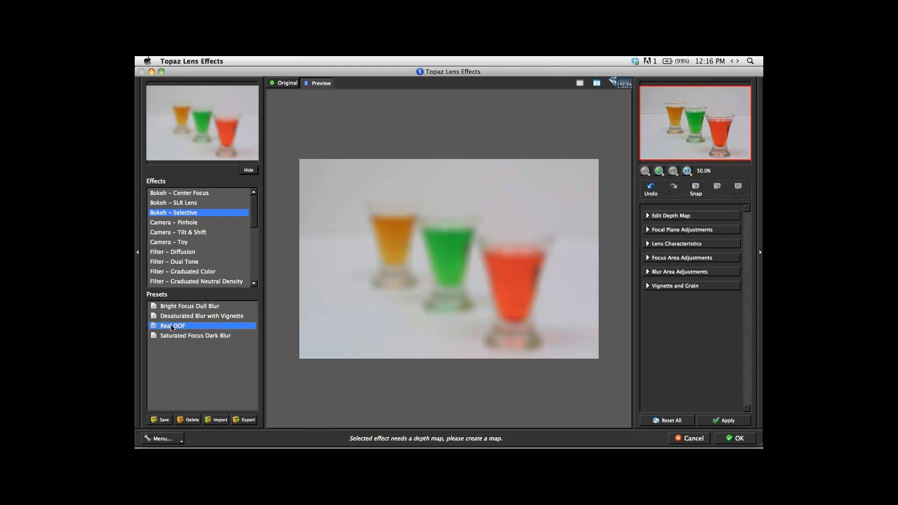
click(139, 254)
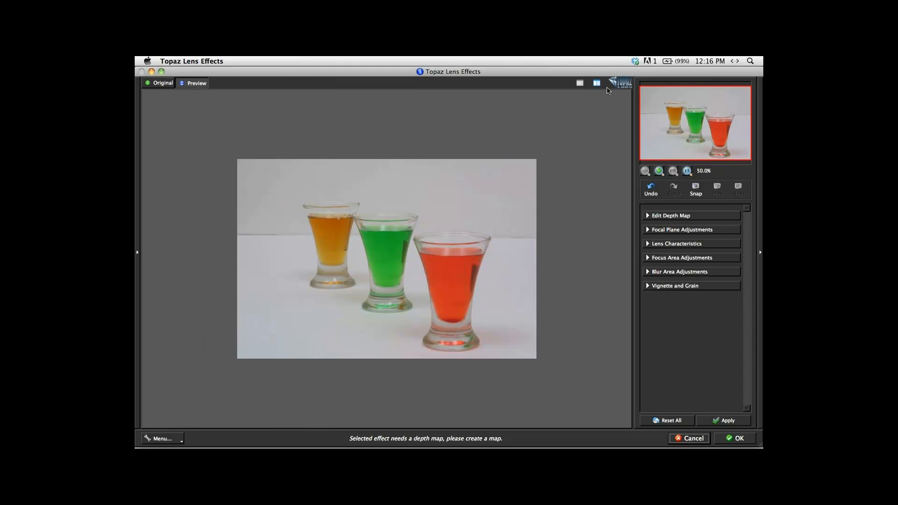
Open depth map editing and load depth.tiff from the Pictures folder as the depth map.
click(684, 217)
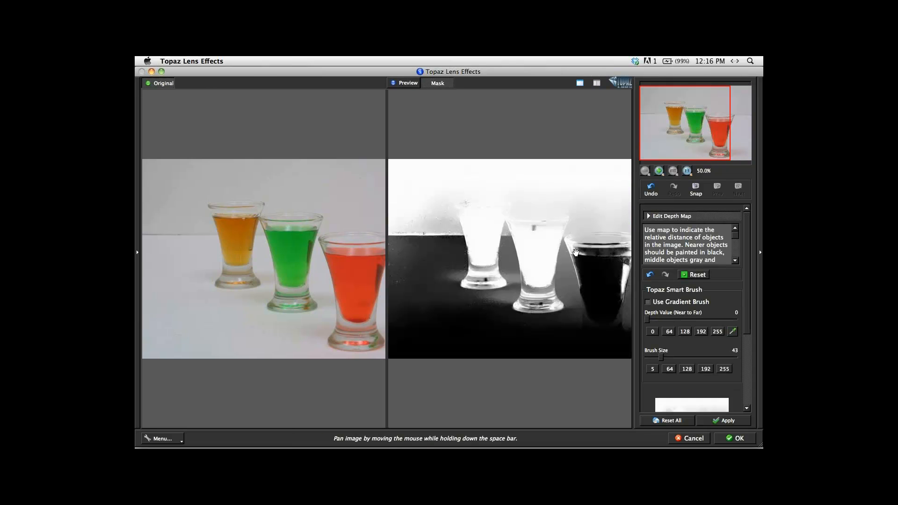
mouse_move(576, 253)
mouse_down()
mouse_move(521, 269)
mouse_move(538, 282)
mouse_up()
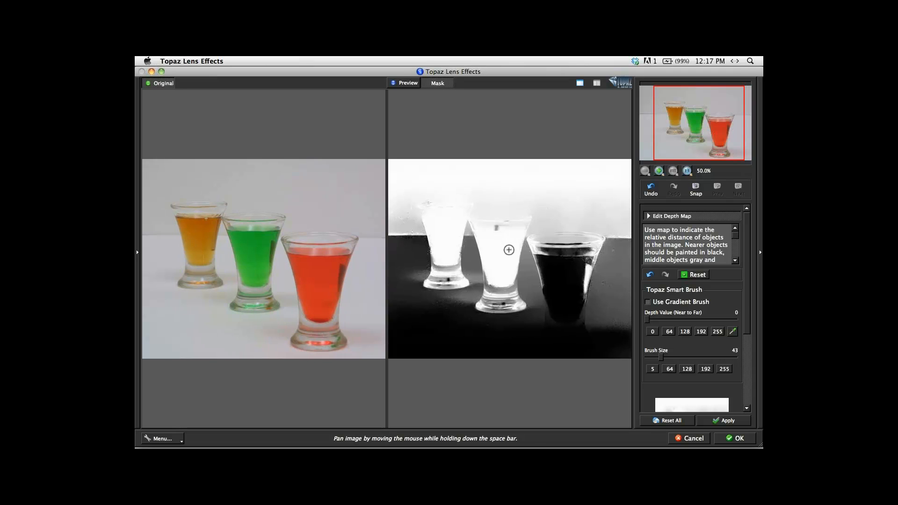
key(super+o)
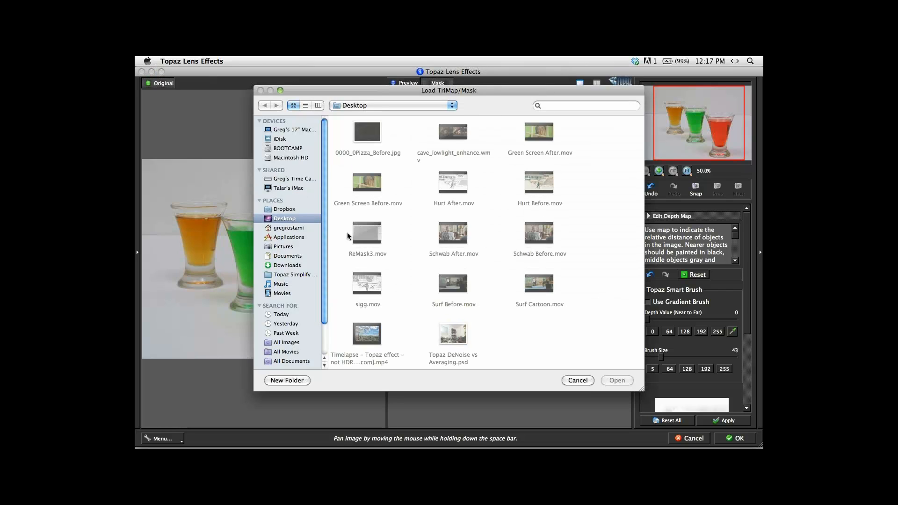
click(275, 246)
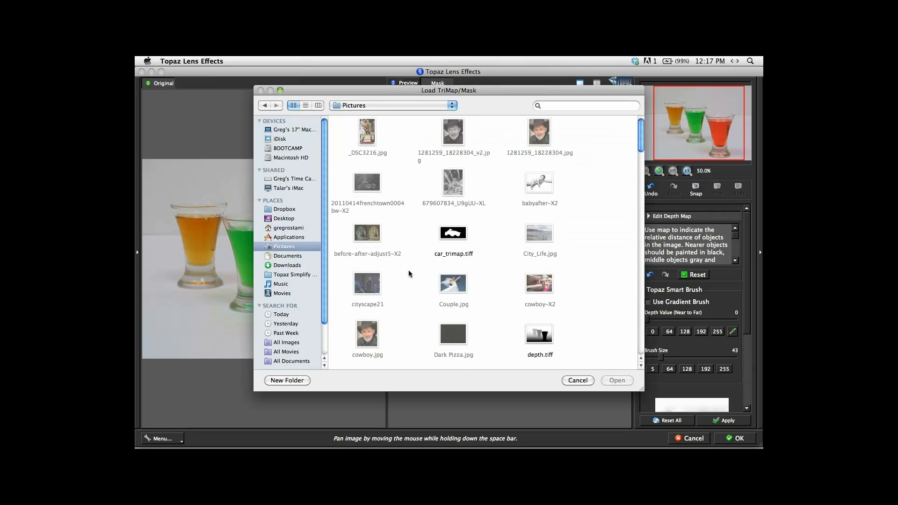
click(539, 333)
double_click(541, 335)
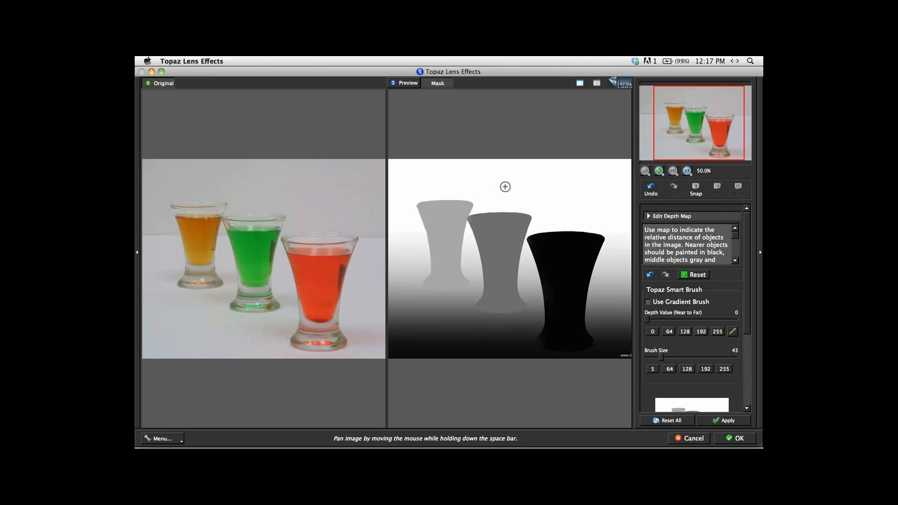
Inspect the blur result in a single preview at 100% zoom with all three glasses in view.
click(580, 83)
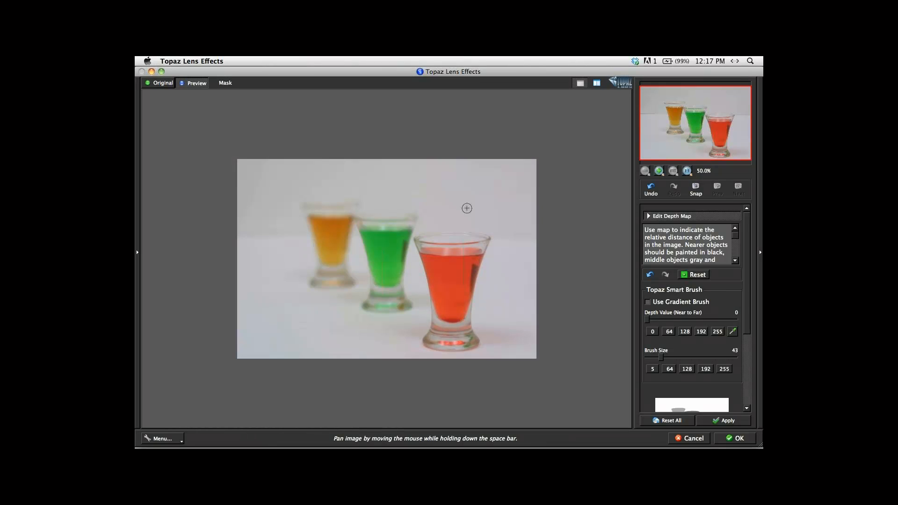
key(super+plus)
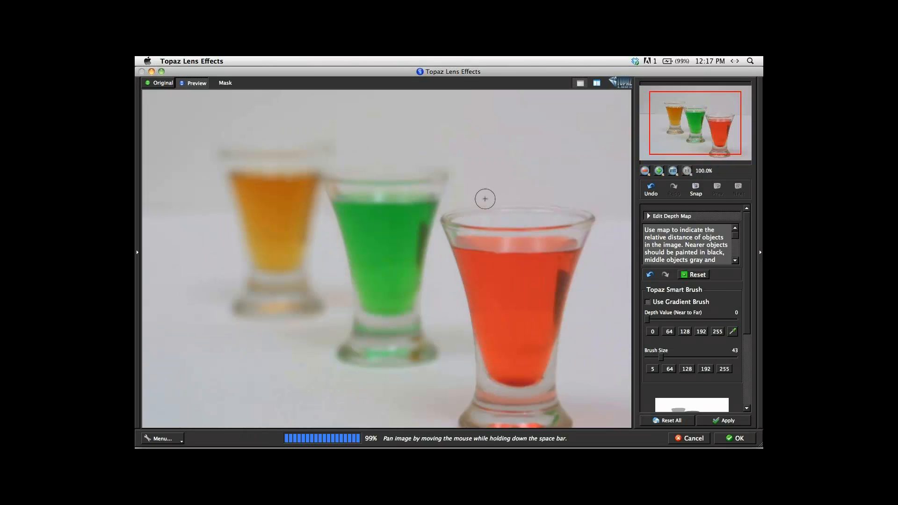
key(space)
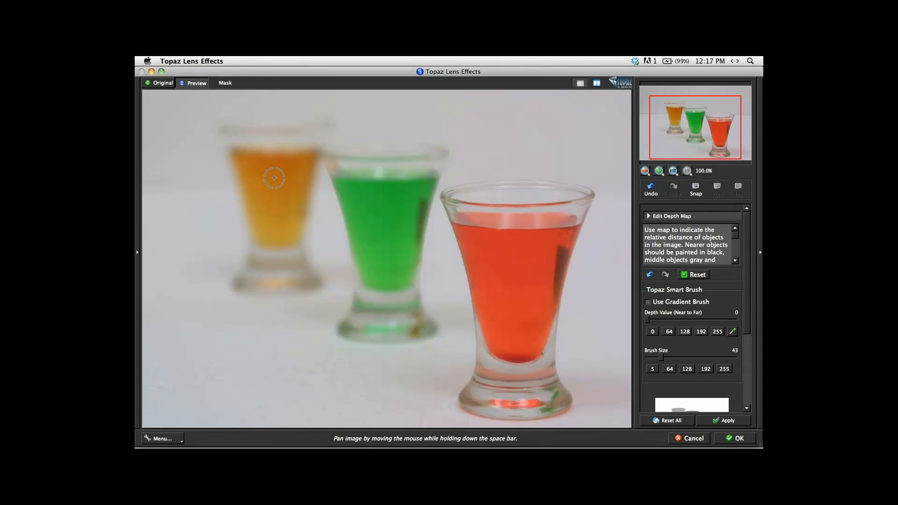
Set the focal plane on the orange glass in the focal plane adjustments.
scroll(730, 337, down, 5)
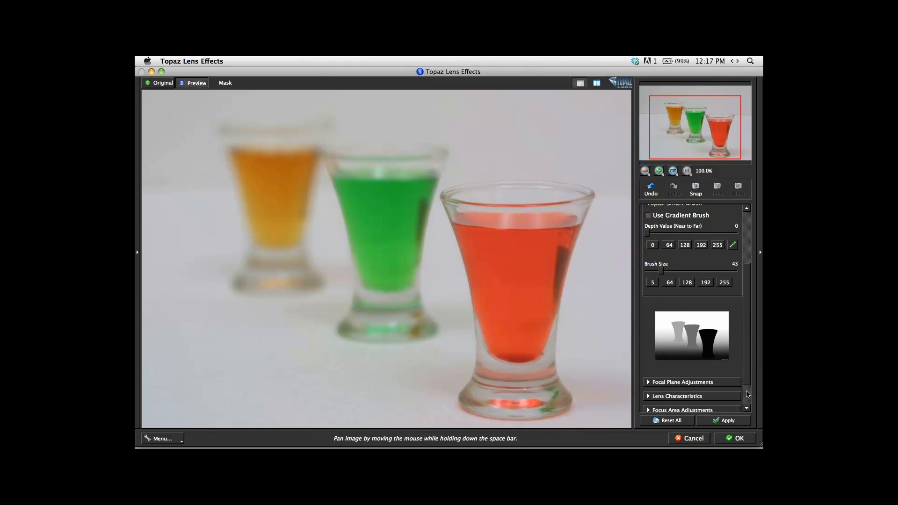
click(682, 351)
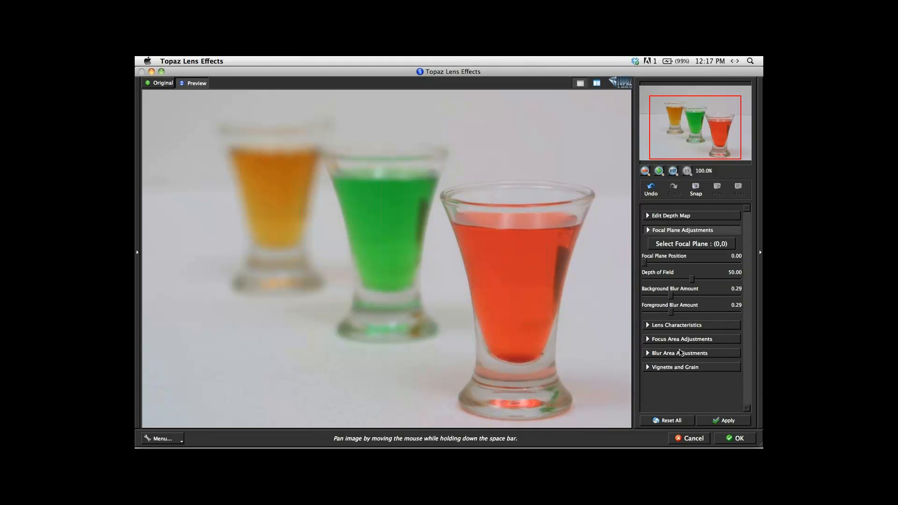
click(690, 245)
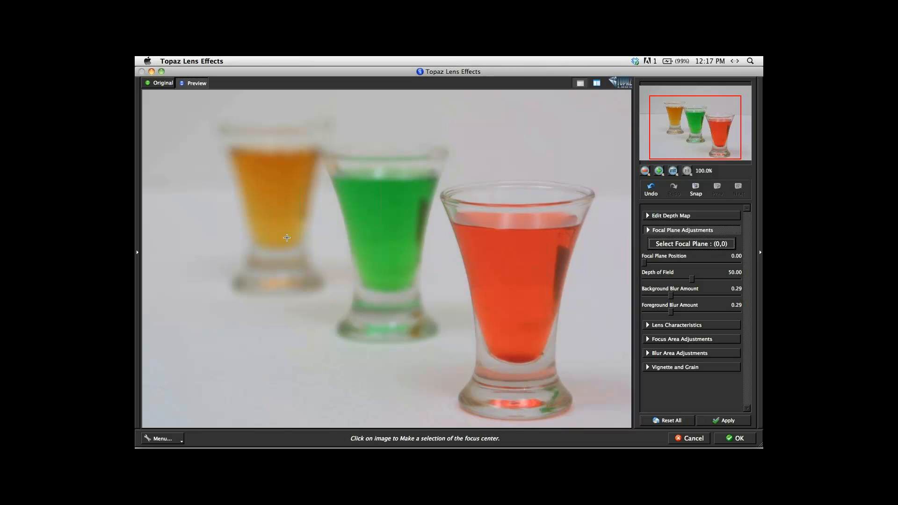
click(272, 152)
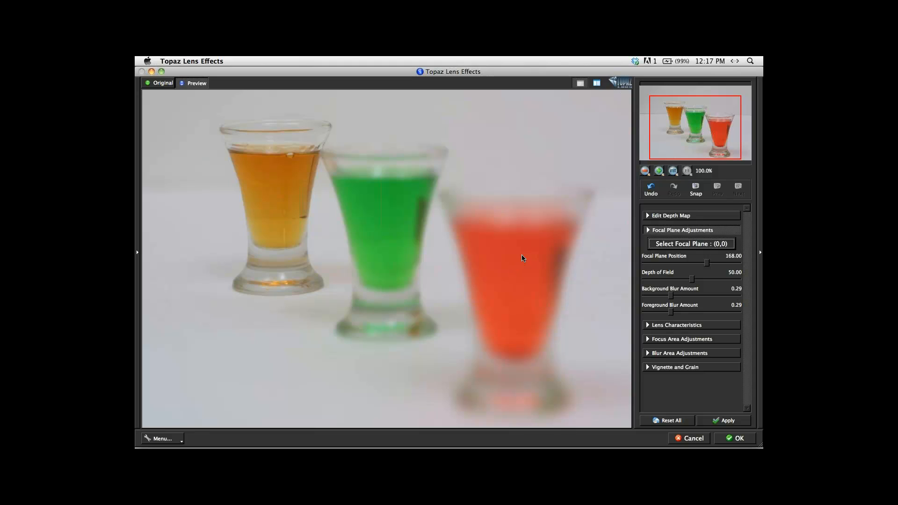
Reselect the focal plane on the green glass, and after that on the red glass in front.
click(667, 249)
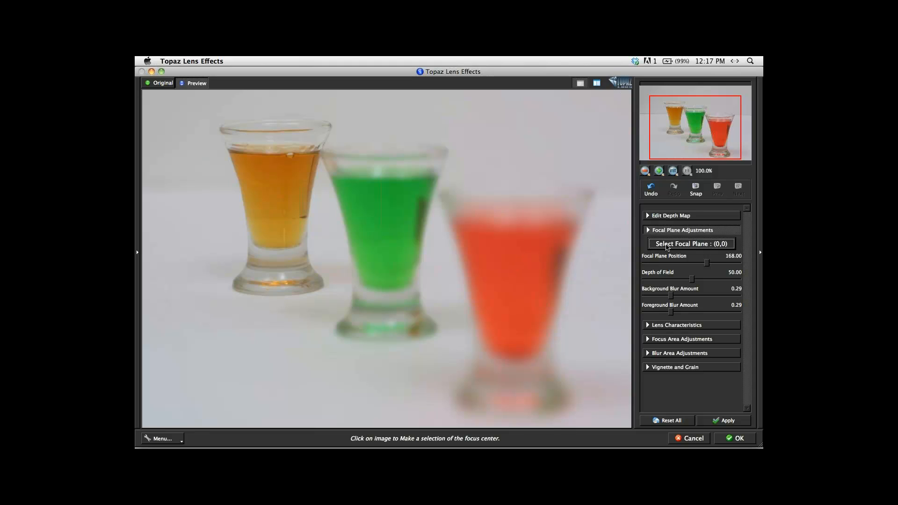
click(400, 189)
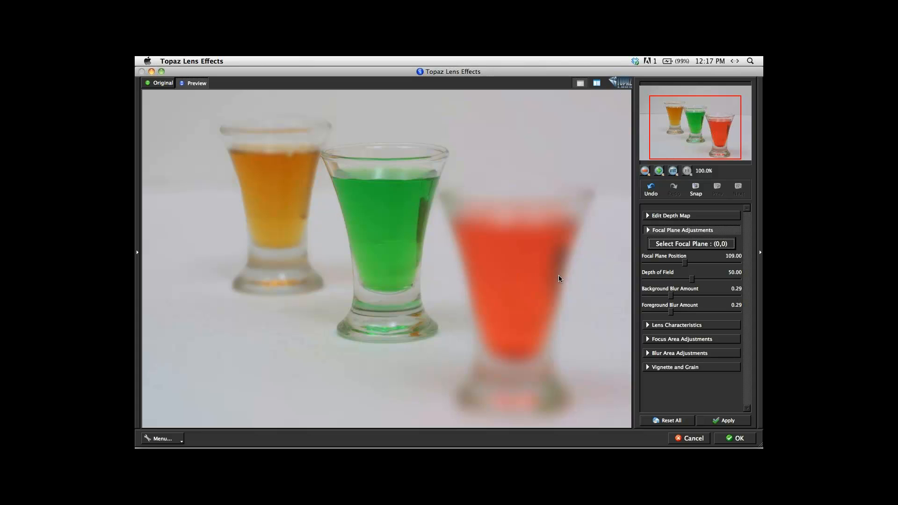
click(687, 246)
click(499, 240)
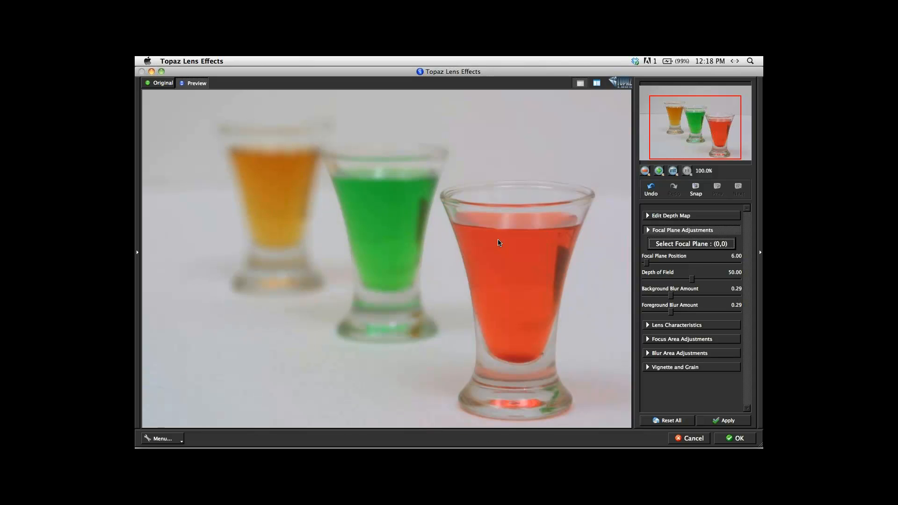
Show the loaded depth map again and cancel Lens Effects without applying the blur, returning to the sharp photo in Photoshop.
click(702, 218)
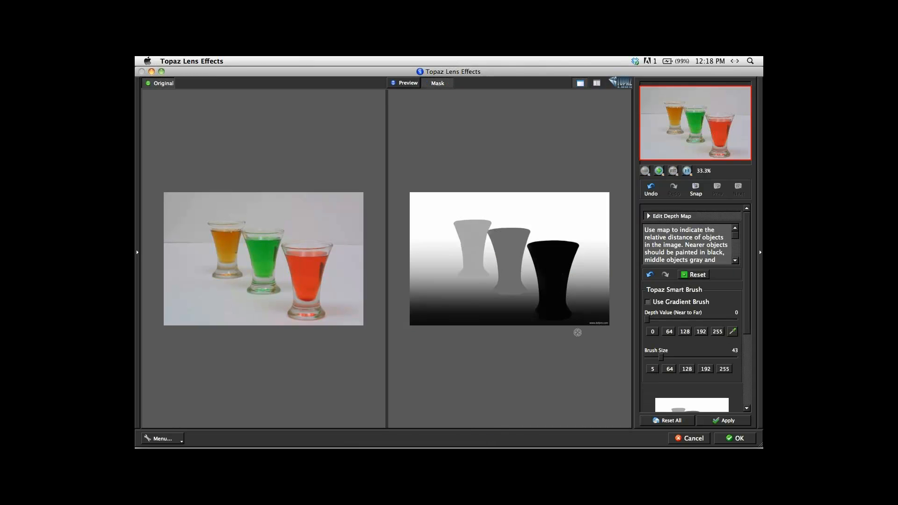
click(685, 439)
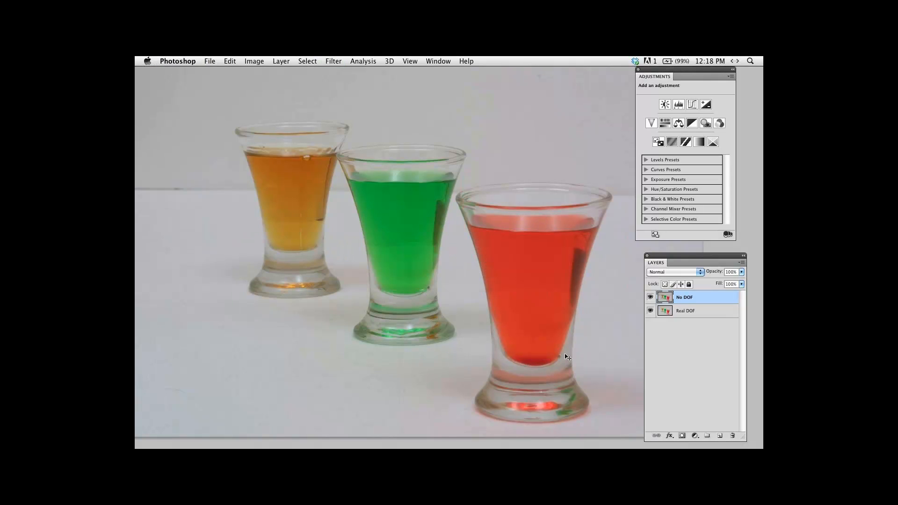
key(f)
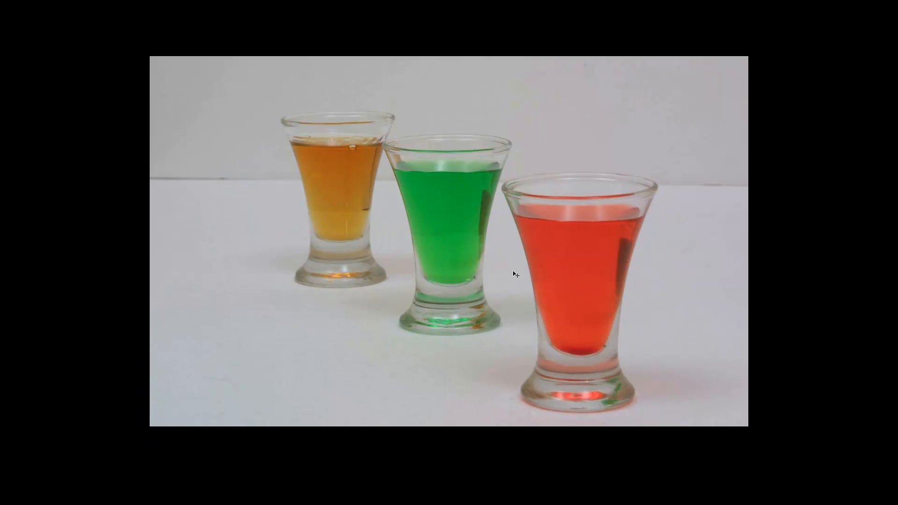
key(f)
Switch to iPhoto and view the basketball arena photo full screen alongside the pinching hand photo from the Masking Bene album.
key(super+Tab)
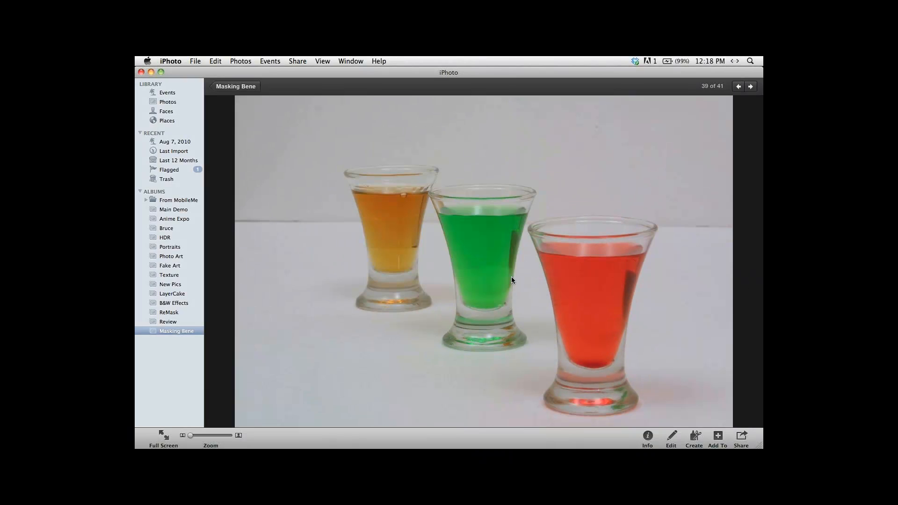
click(512, 277)
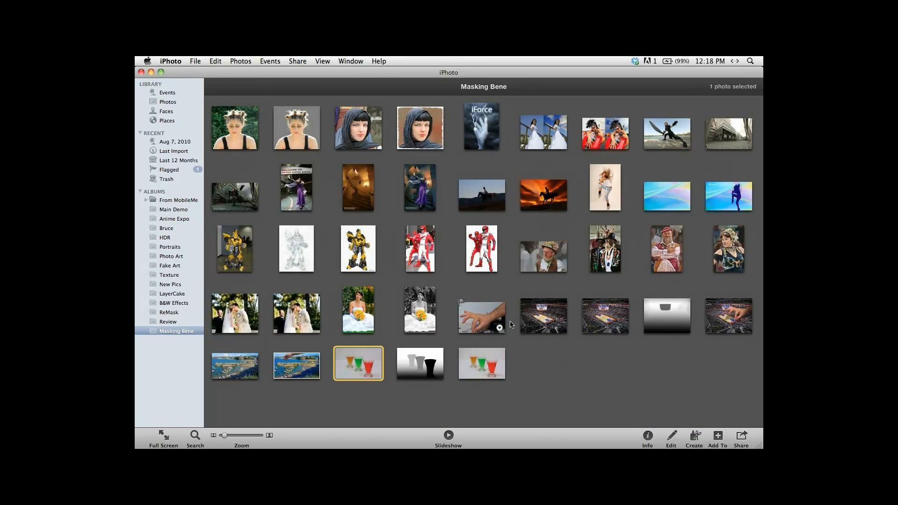
click(533, 320)
double_click(533, 320)
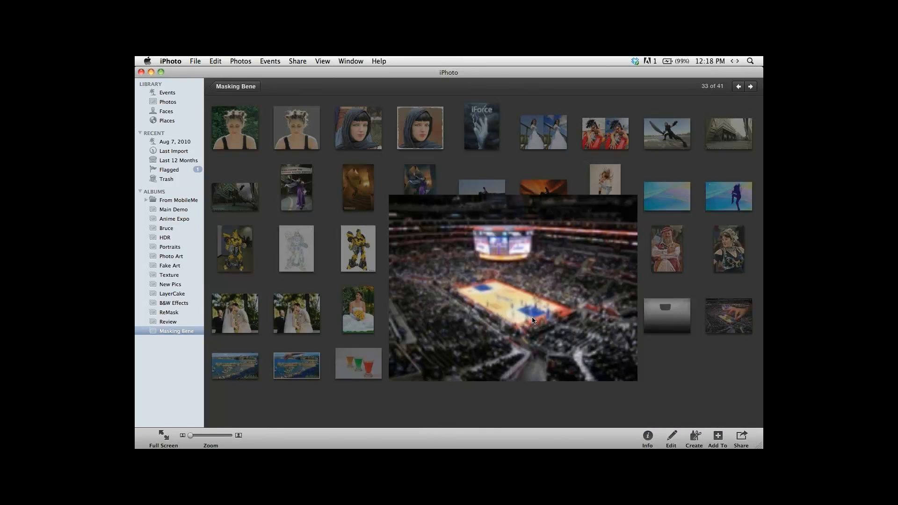
key(alt+super+f)
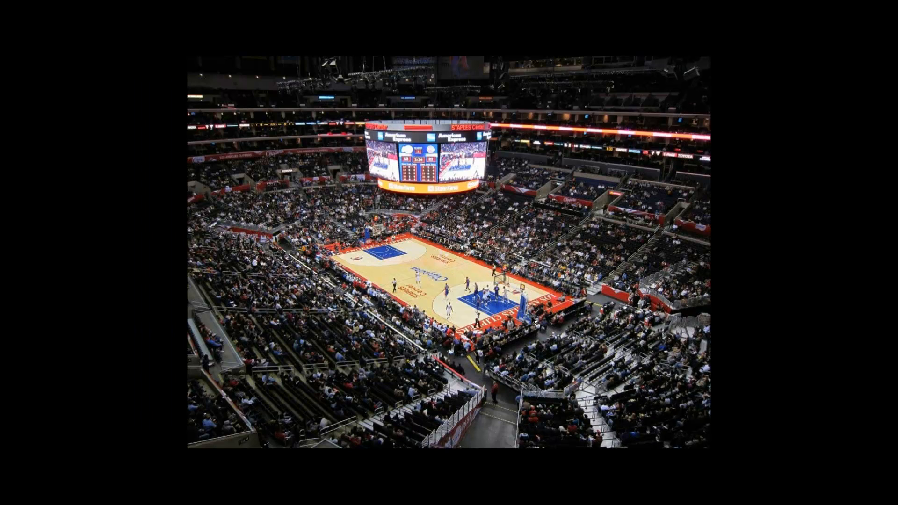
key(Right)
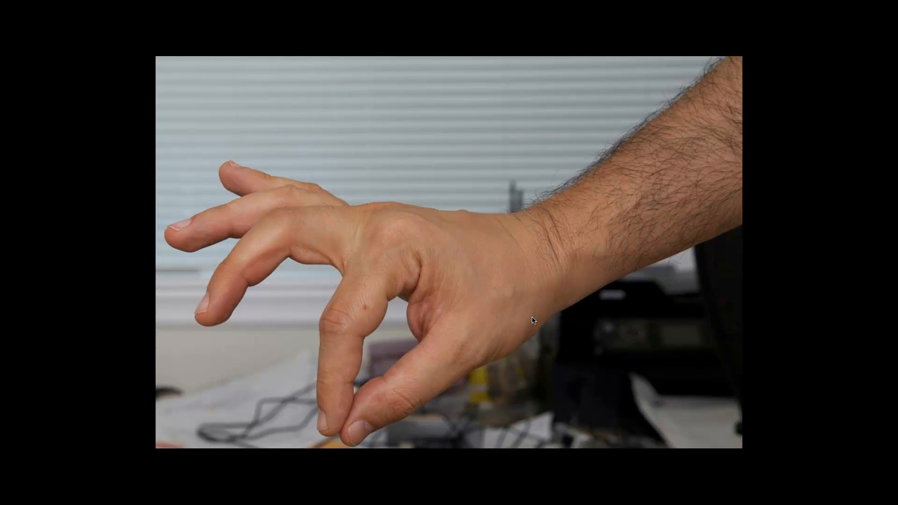
key(Left)
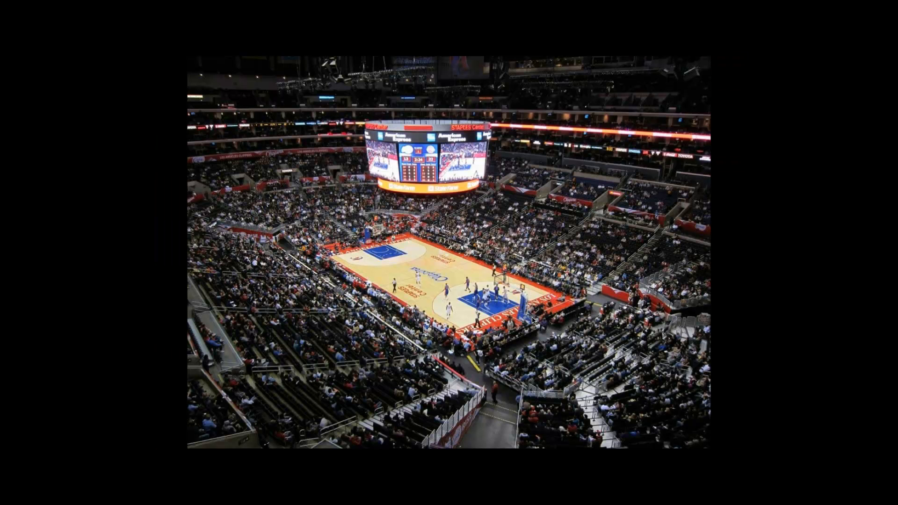
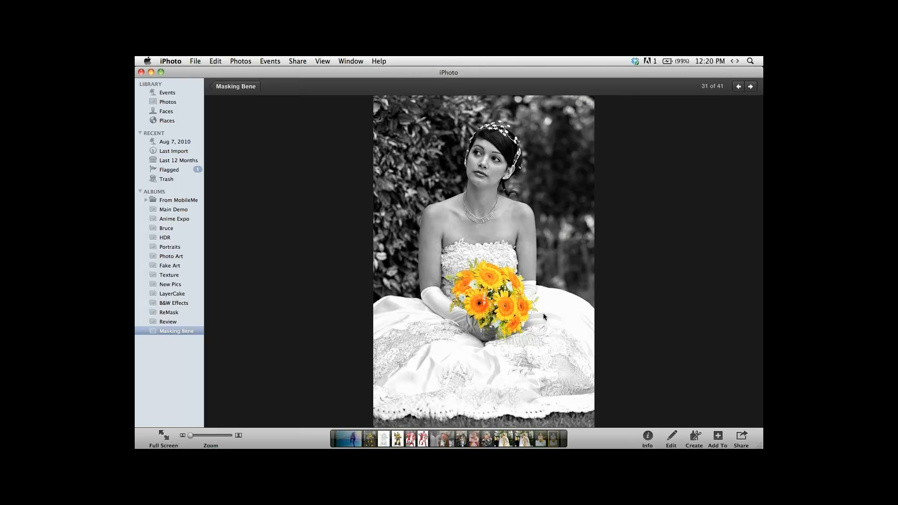
View the portrait of the woman with hair buns in the Masking Bene album and open it in Photoshop.
double_click(507, 302)
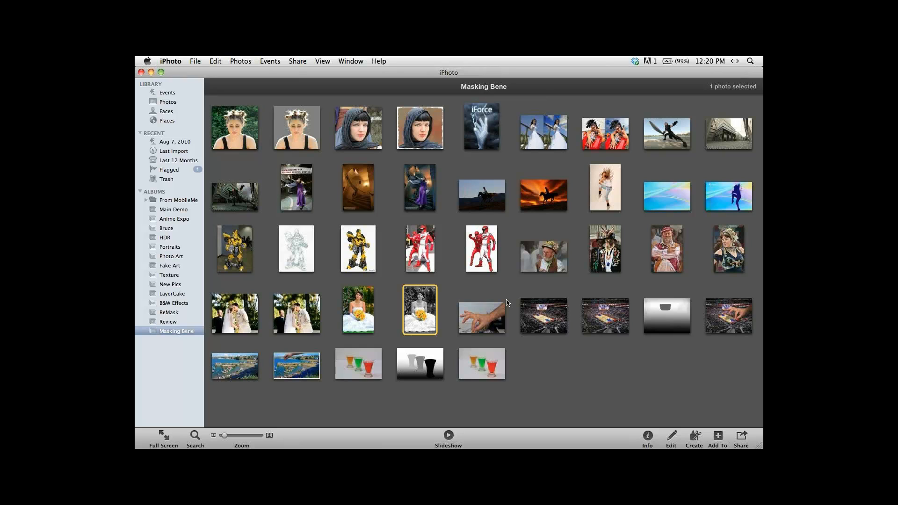
click(501, 287)
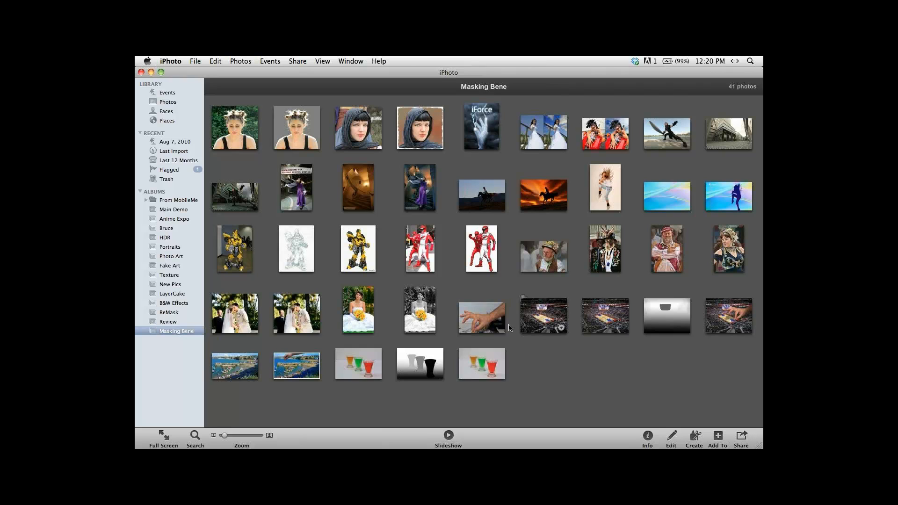
click(236, 126)
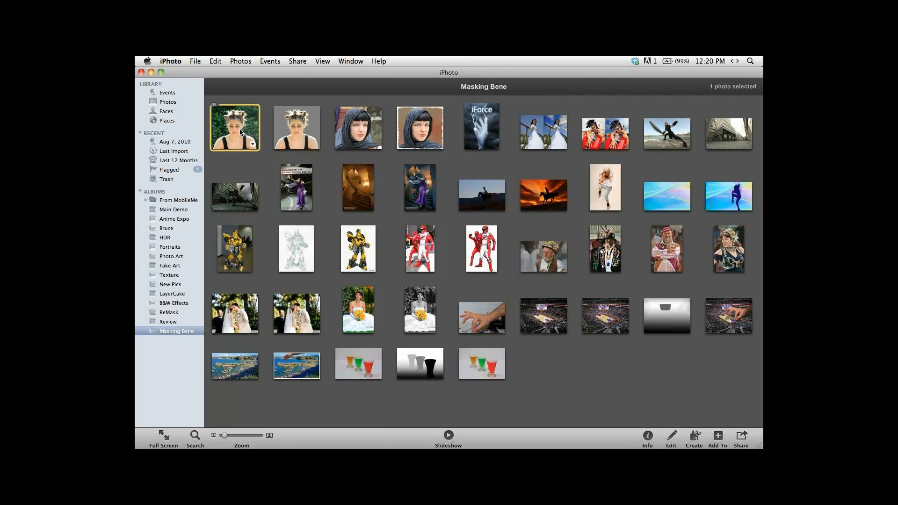
double_click(240, 132)
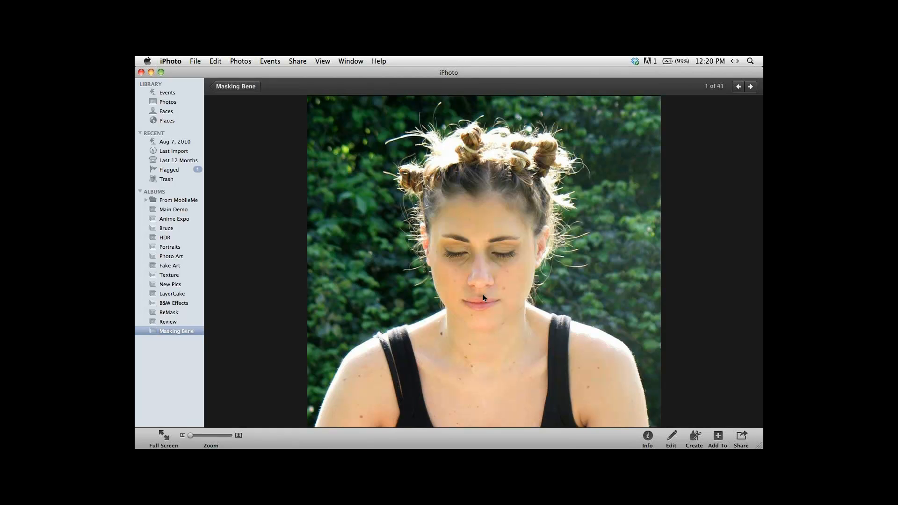
double_click(483, 296)
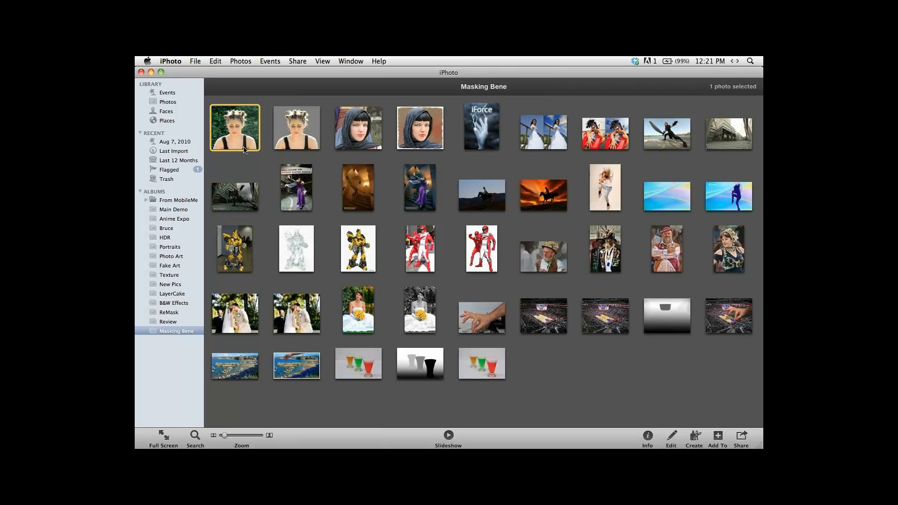
drag(231, 121, 335, 421)
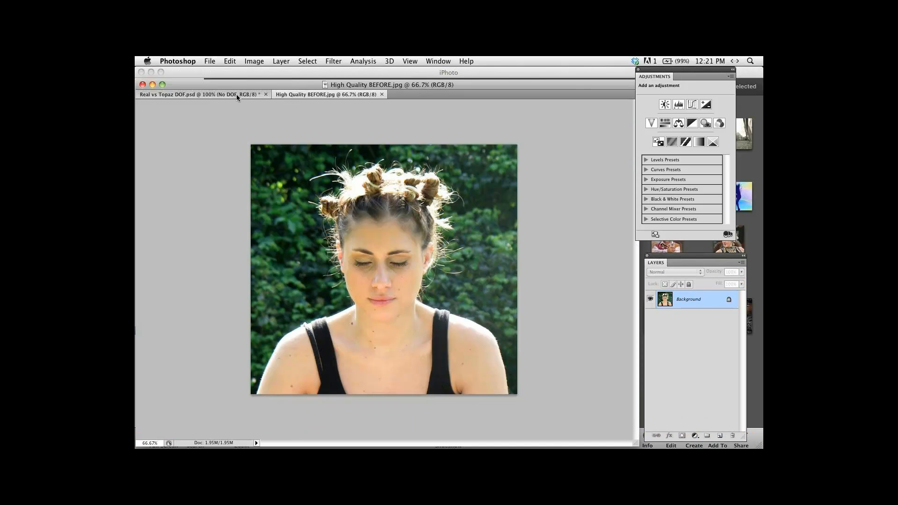
Close the Real vs Topaz DOF.psd document, leaving High Quality BEFORE.jpg open.
click(236, 94)
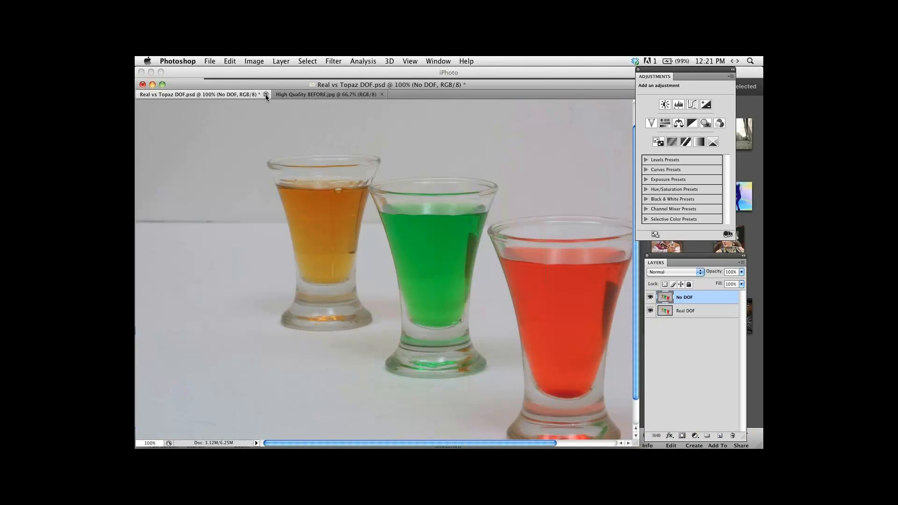
click(266, 95)
click(379, 175)
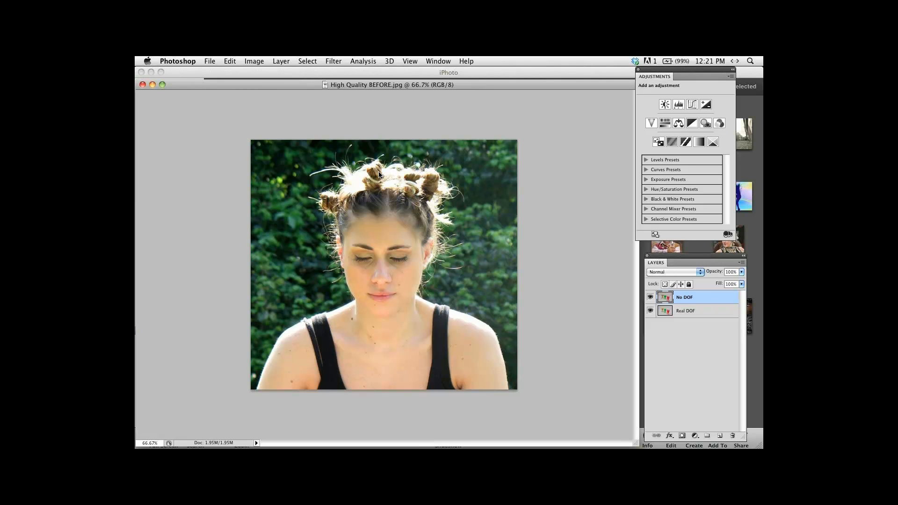
Switch the workspace to Essentials (Default).
click(439, 61)
mouse_move(468, 81)
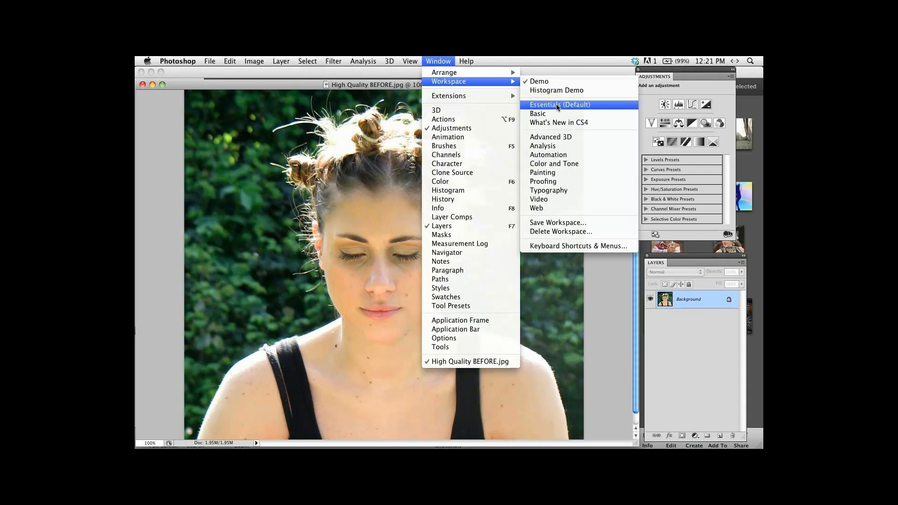
click(557, 106)
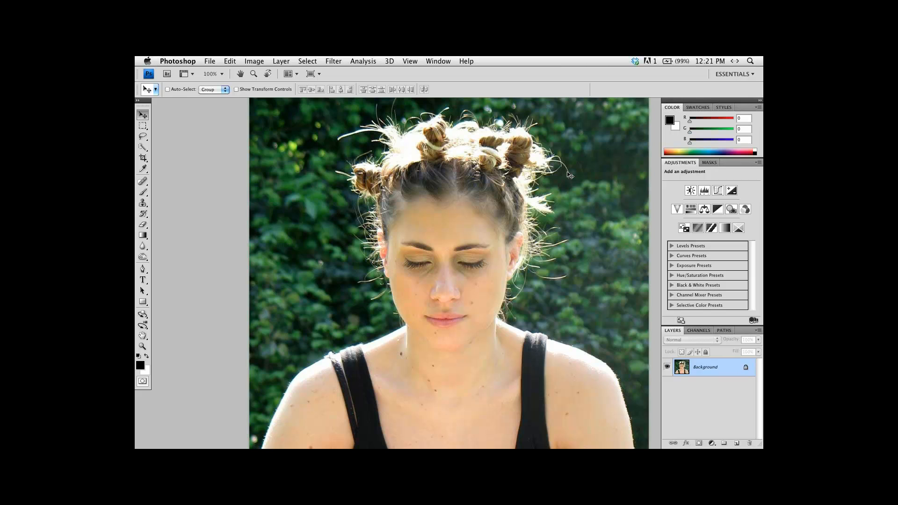
Duplicate the Background layer of the portrait and open the copy in Topaz ReMask 3.
key(ctrl+j)
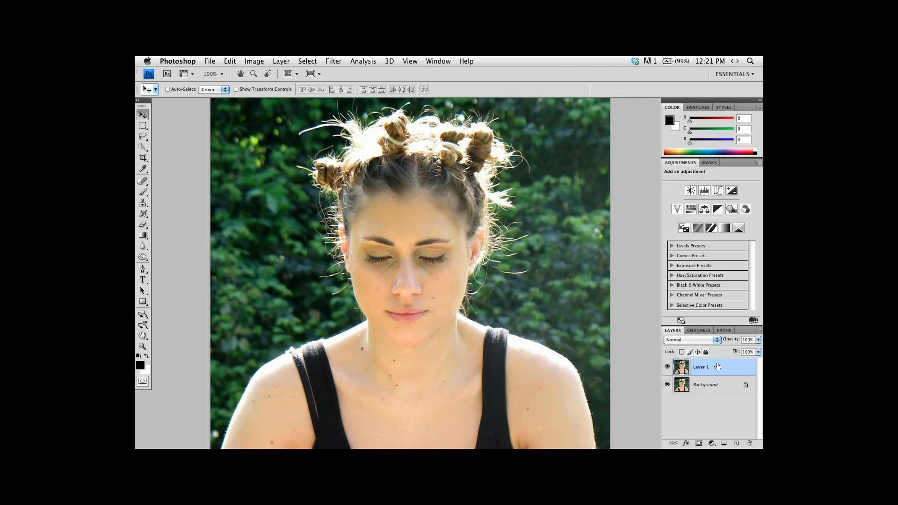
click(333, 59)
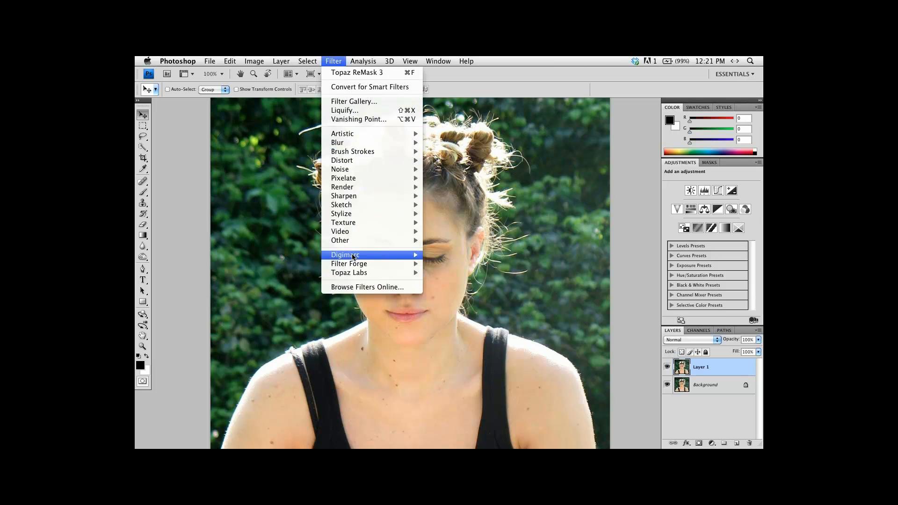
mouse_move(402, 273)
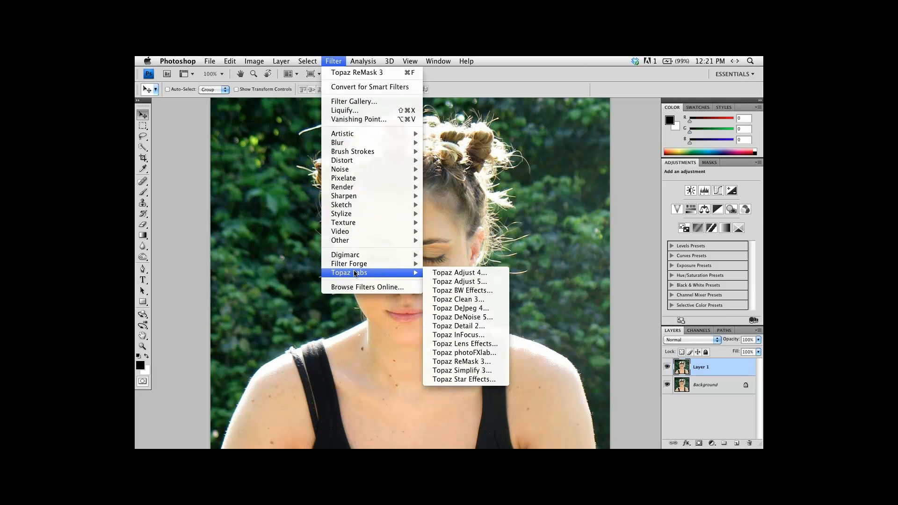
click(472, 362)
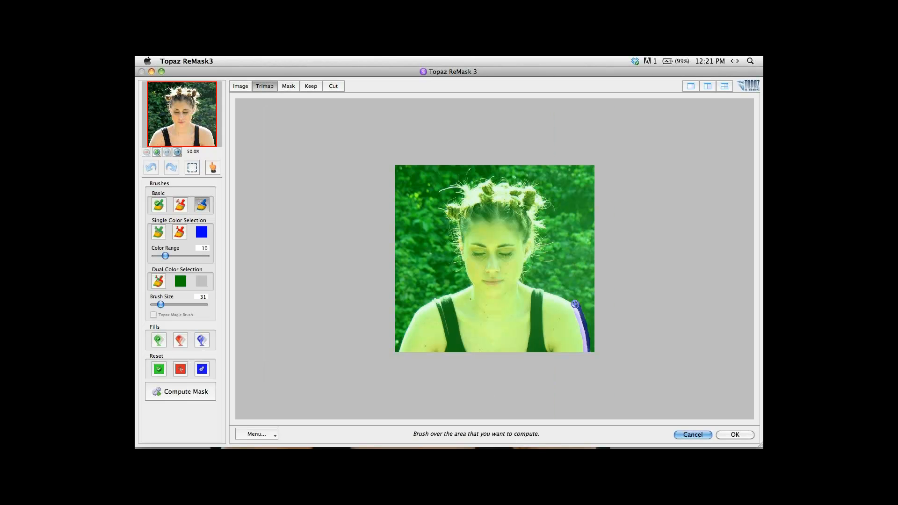
Paint the compute outline around the woman's shoulders, neck and stray hairs, reducing the brush size to 21 for the finer edges.
mouse_move(568, 294)
mouse_down()
mouse_move(524, 285)
mouse_move(524, 274)
mouse_up()
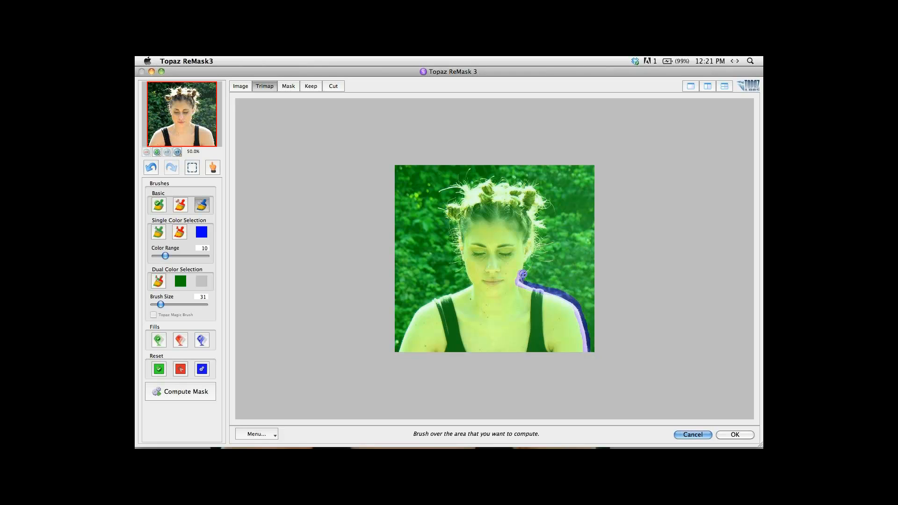
key(super+plus)
mouse_move(555, 276)
mouse_down()
mouse_move(569, 255)
mouse_move(563, 270)
mouse_move(567, 255)
mouse_move(606, 260)
mouse_move(576, 249)
mouse_move(611, 226)
mouse_move(573, 232)
mouse_move(601, 215)
mouse_move(578, 223)
mouse_move(577, 192)
mouse_move(590, 202)
mouse_move(597, 188)
mouse_move(573, 184)
mouse_move(596, 145)
mouse_move(612, 161)
mouse_move(575, 125)
mouse_move(555, 128)
mouse_move(558, 143)
mouse_move(492, 127)
mouse_move(496, 135)
mouse_move(442, 138)
mouse_move(445, 108)
mouse_move(424, 123)
mouse_move(422, 141)
mouse_move(390, 149)
mouse_move(427, 153)
mouse_move(427, 172)
mouse_move(408, 169)
mouse_move(387, 182)
mouse_move(418, 215)
mouse_move(406, 224)
mouse_move(424, 232)
mouse_move(411, 248)
mouse_move(420, 266)
mouse_move(413, 270)
mouse_move(429, 280)
mouse_move(406, 286)
mouse_move(432, 294)
mouse_move(450, 338)
mouse_move(318, 382)
mouse_move(306, 418)
mouse_up()
key(bracketleft)
key(space)
key(bracketright)
key([)
key(space)
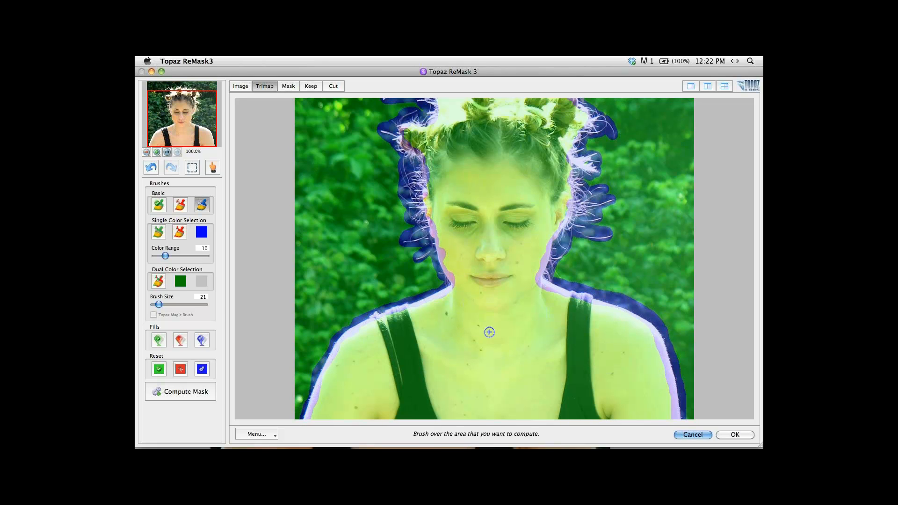
Fill the foliage background outside the compute outline as area to cut.
key(super+minus)
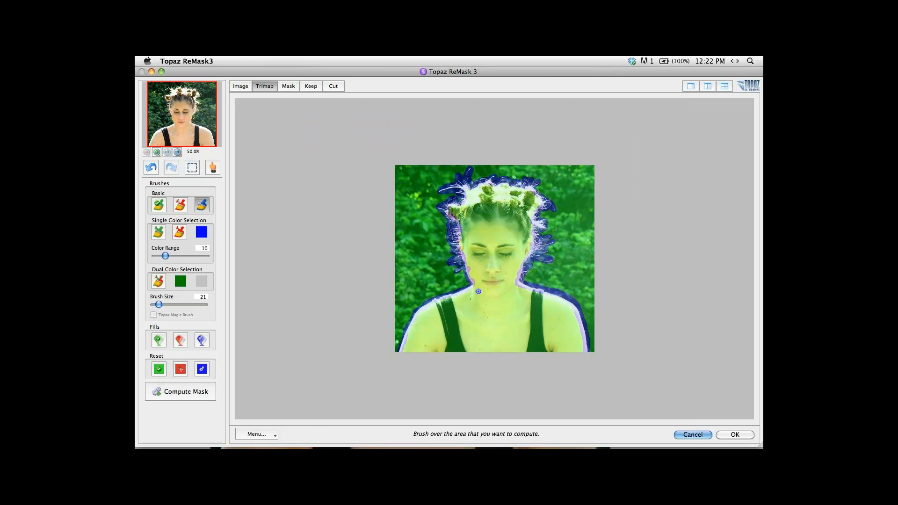
click(181, 341)
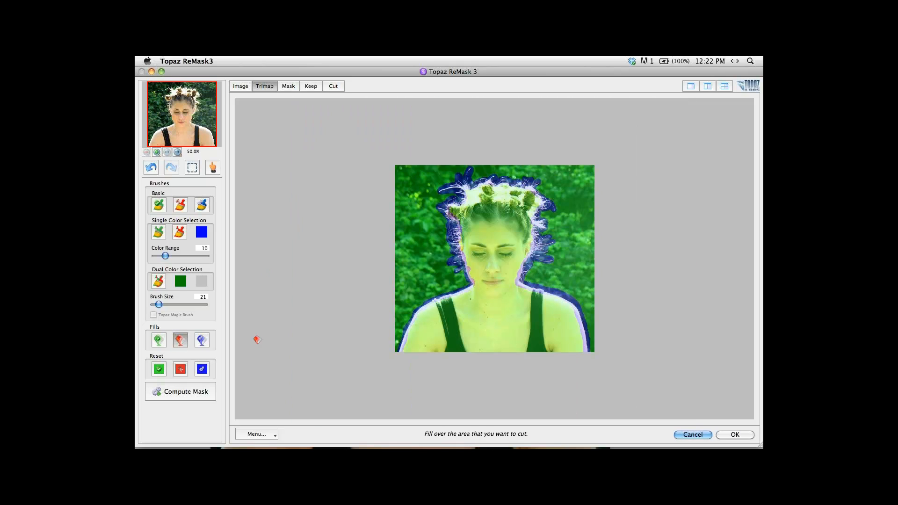
click(418, 242)
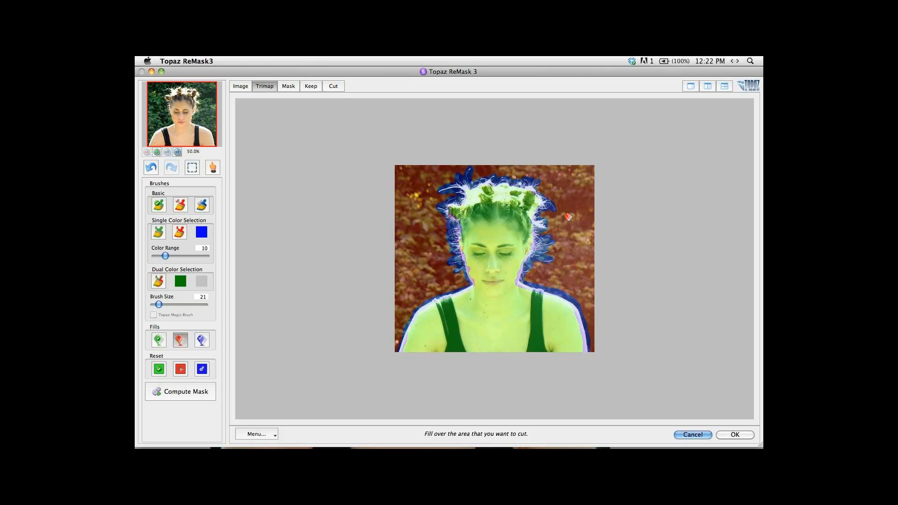
Compute the mask from the trimap and check it in the Mask and Keep views.
key(alt+super+0)
key(space)
drag(637, 202, 636, 223)
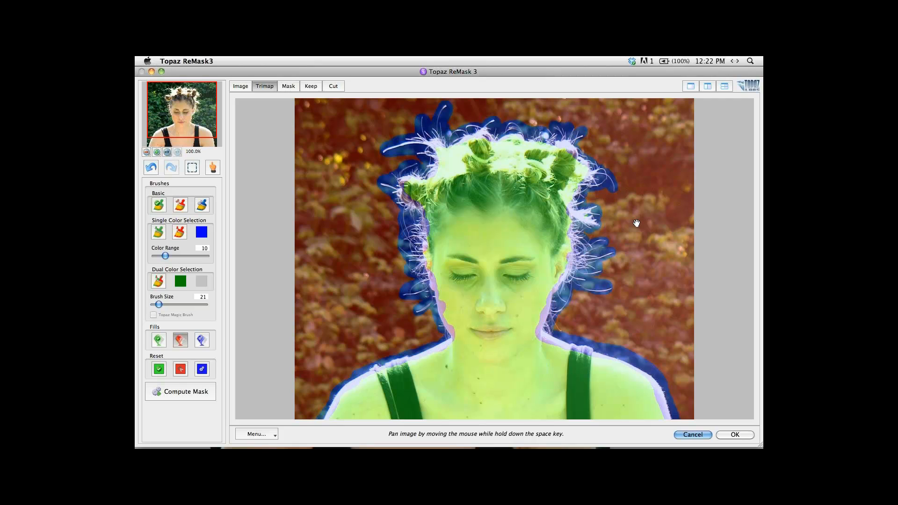
drag(636, 223, 637, 209)
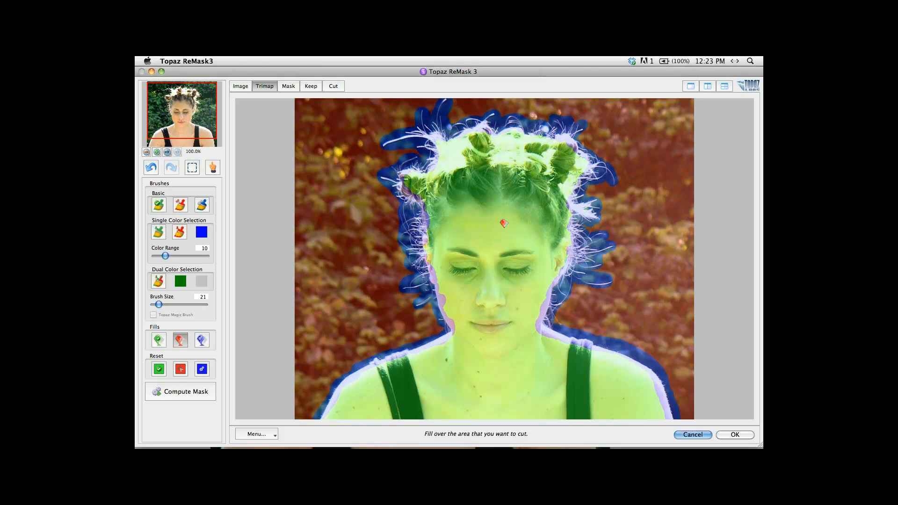
click(178, 392)
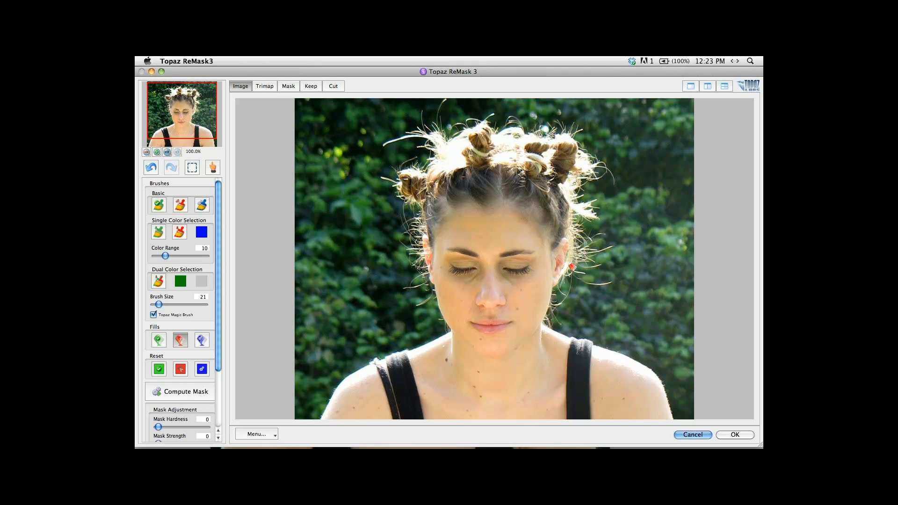
key(space)
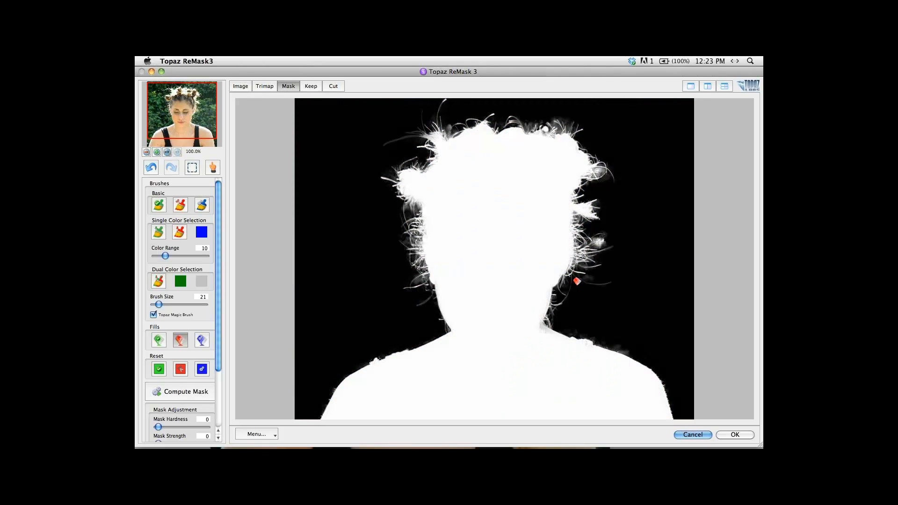
key(4)
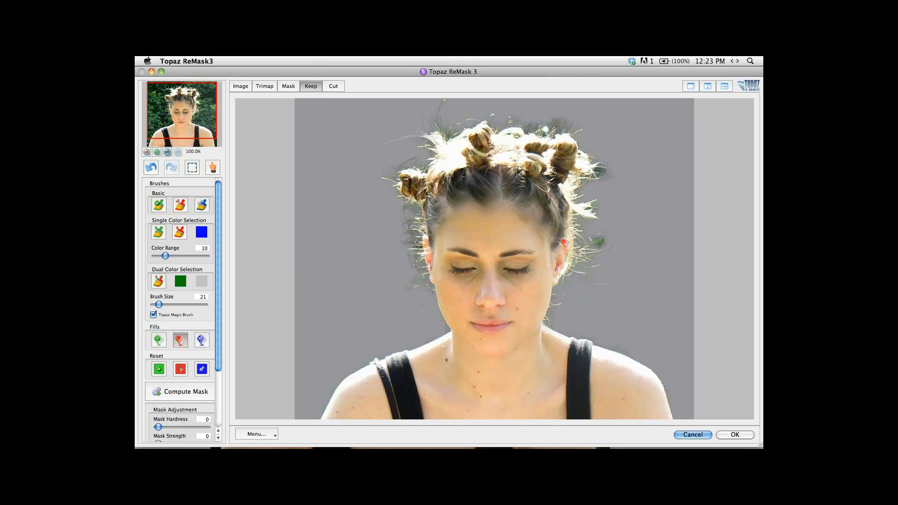
Brush over the green leftover spot beside the ear with the basic cut brush at size 1.
key(super+plus)
drag(565, 243, 425, 240)
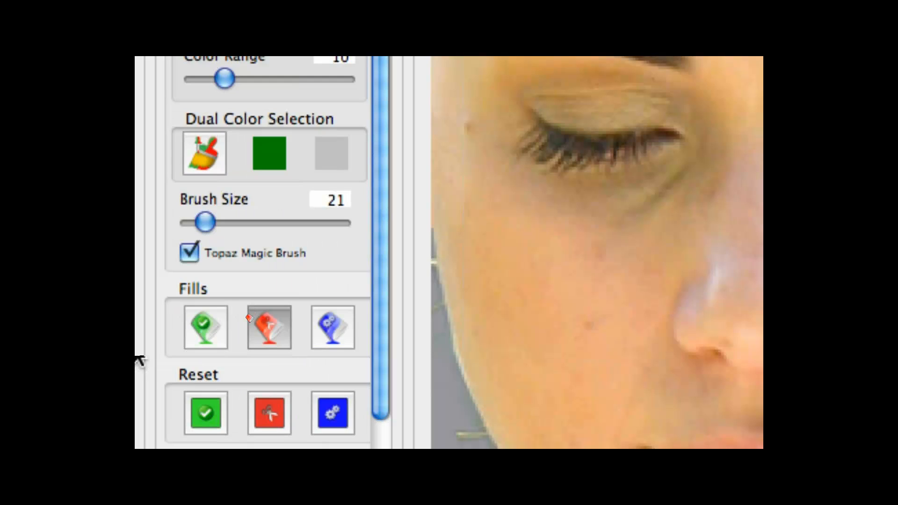
click(180, 205)
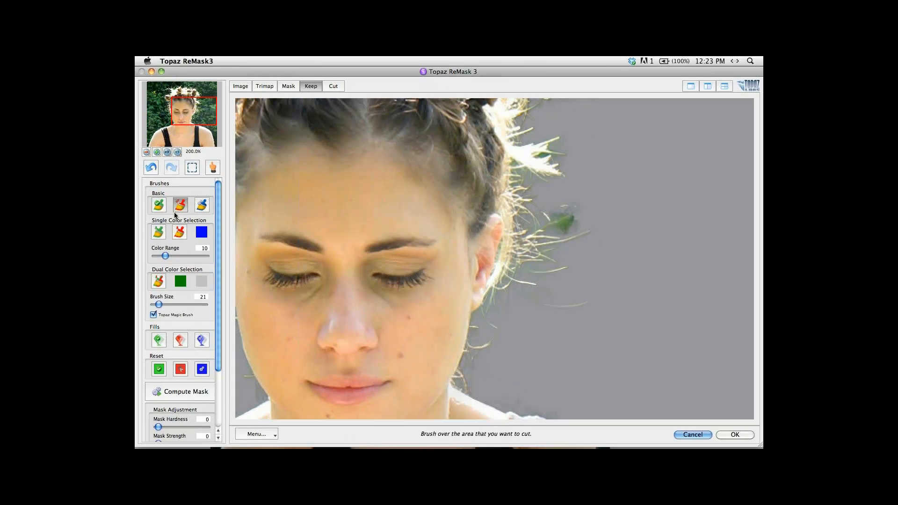
key(bracketleft)
click(563, 230)
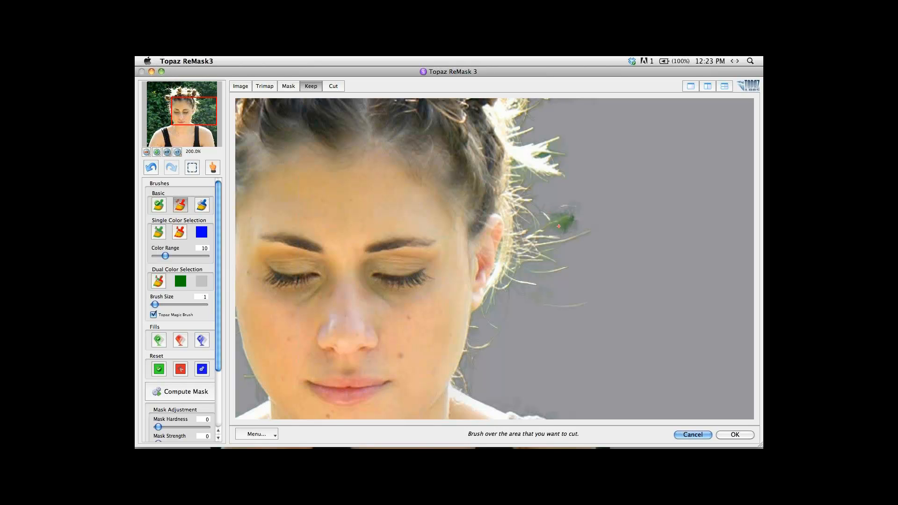
Clean up the remaining gray specks beside the side hairs with the cut brush in the Mask view.
click(286, 87)
click(557, 217)
key(space)
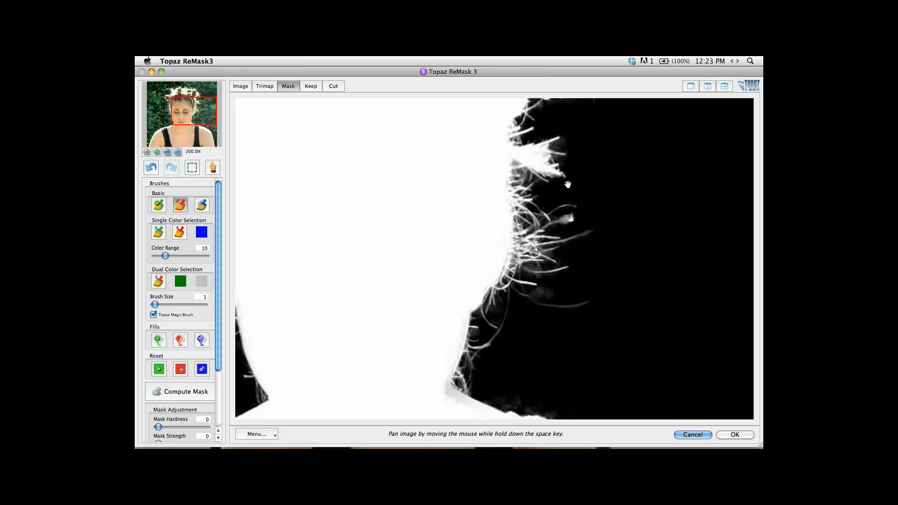
mouse_move(574, 203)
mouse_down()
mouse_move(596, 274)
mouse_move(600, 250)
mouse_move(608, 299)
mouse_up()
click(602, 232)
click(609, 230)
Remove the bright spot and gray haze between the stray hairs above the buns in the mask.
key(space)
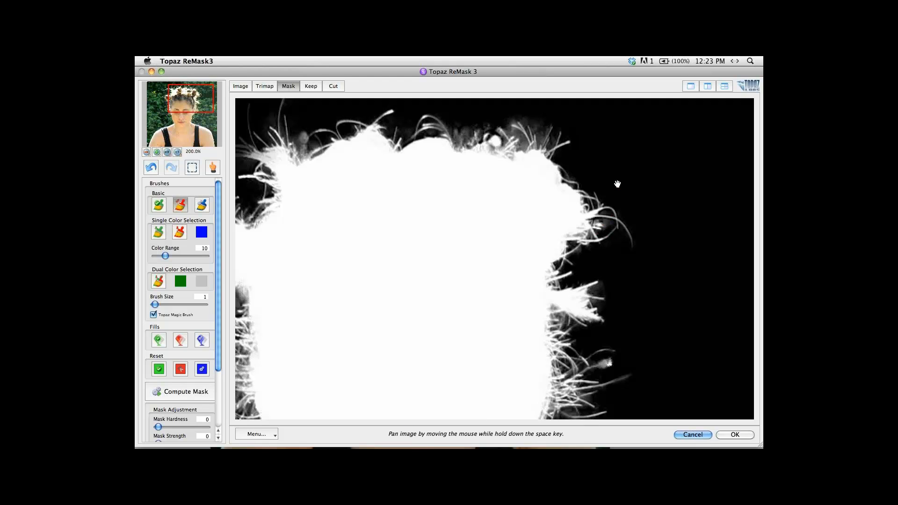
drag(618, 184, 610, 215)
click(528, 169)
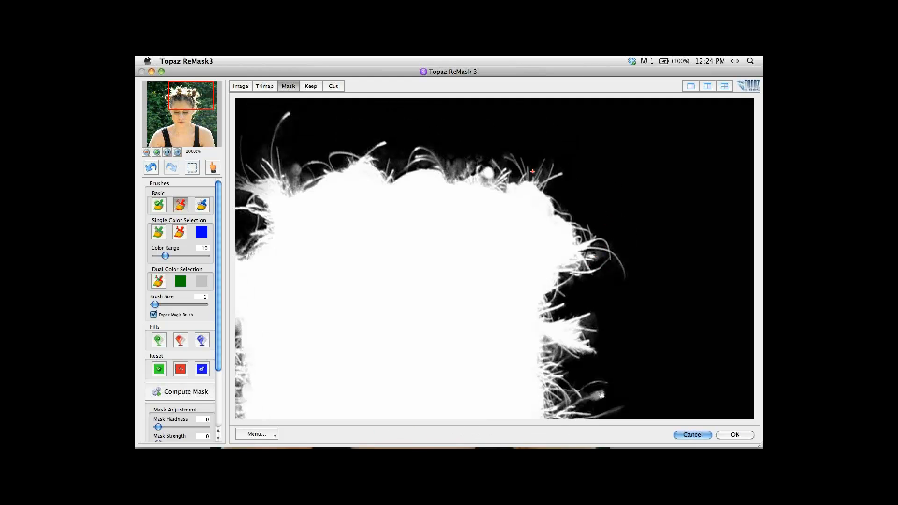
click(535, 172)
click(489, 174)
click(486, 163)
Examine the cutout edges around the hair, face and shoulders in the Keep, Mask and Cut views.
click(312, 86)
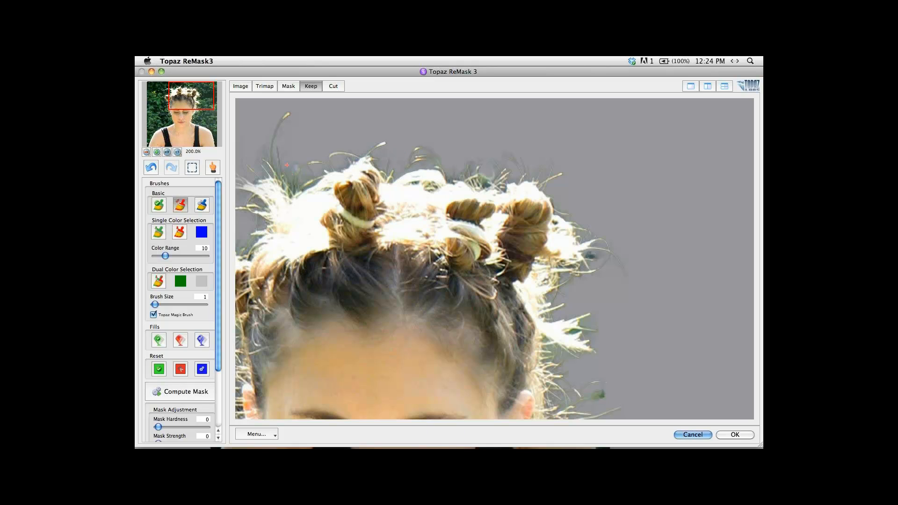
key(space)
drag(315, 158, 391, 149)
mouse_move(259, 319)
mouse_down()
mouse_move(284, 252)
mouse_move(328, 312)
mouse_move(327, 267)
mouse_move(316, 247)
mouse_up()
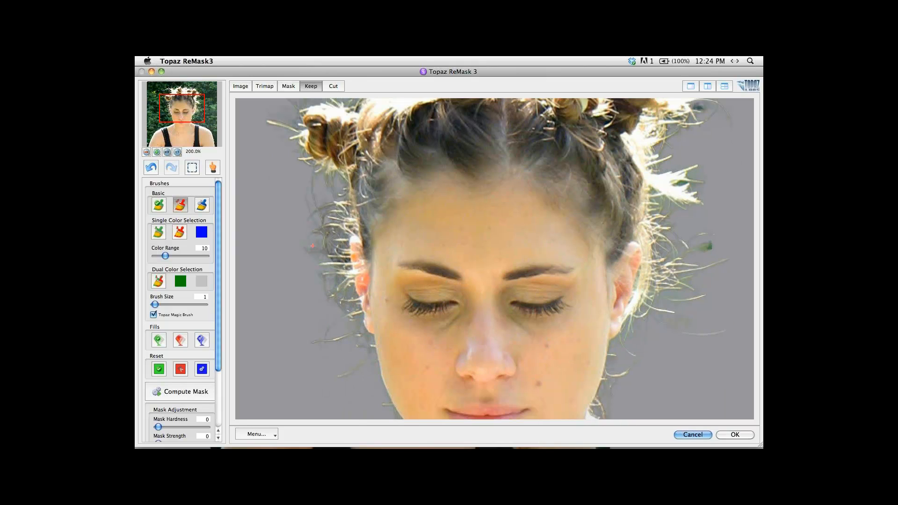
drag(363, 326, 419, 201)
click(290, 86)
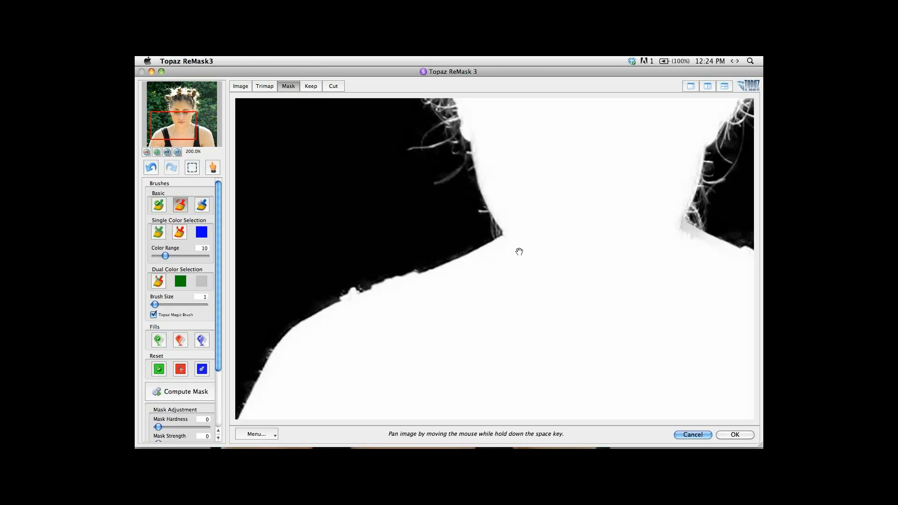
mouse_move(518, 251)
mouse_down()
mouse_move(510, 319)
mouse_move(461, 200)
mouse_move(305, 91)
mouse_up()
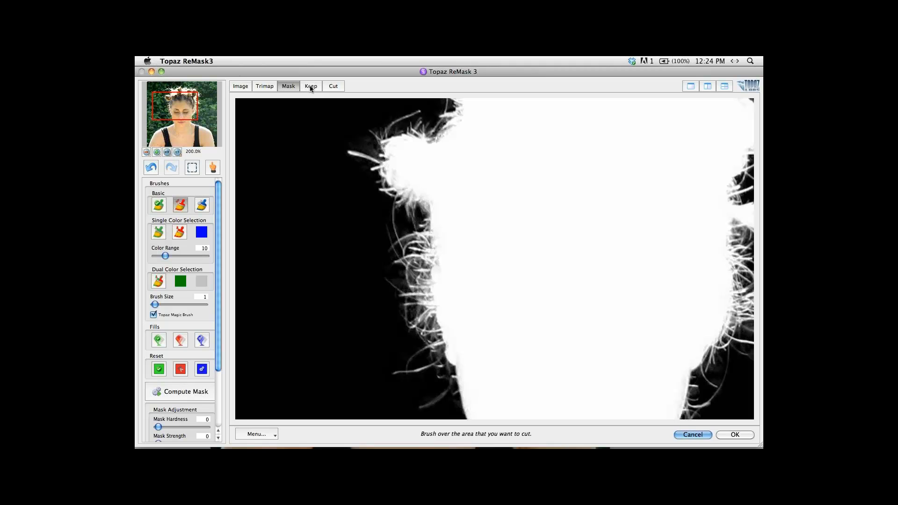
click(310, 87)
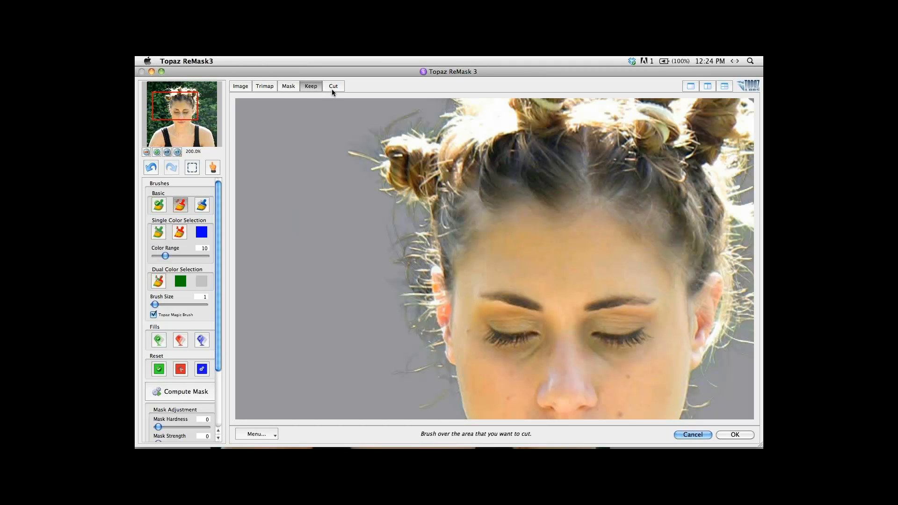
click(333, 89)
click(312, 88)
key(space)
drag(515, 199, 425, 318)
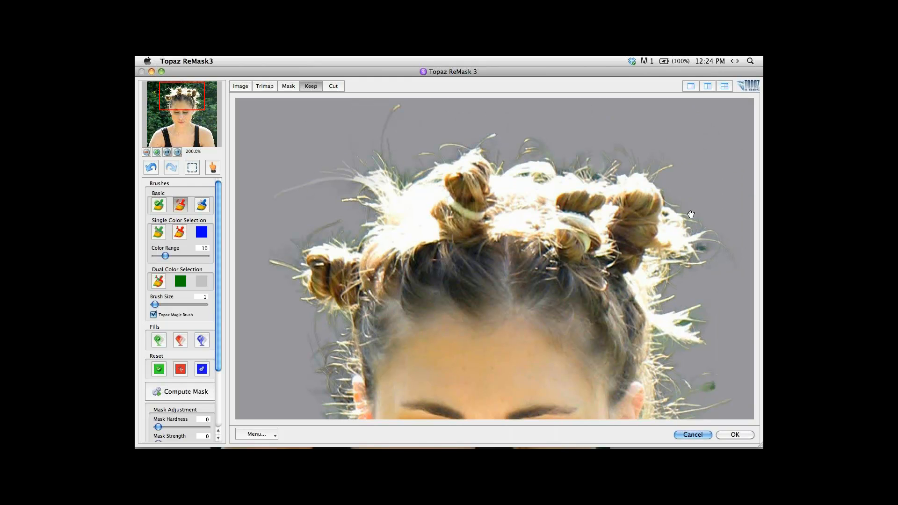
Recompute the green leftover spot beside the side hairs with the basic compute brush at size 11.
drag(680, 195, 644, 143)
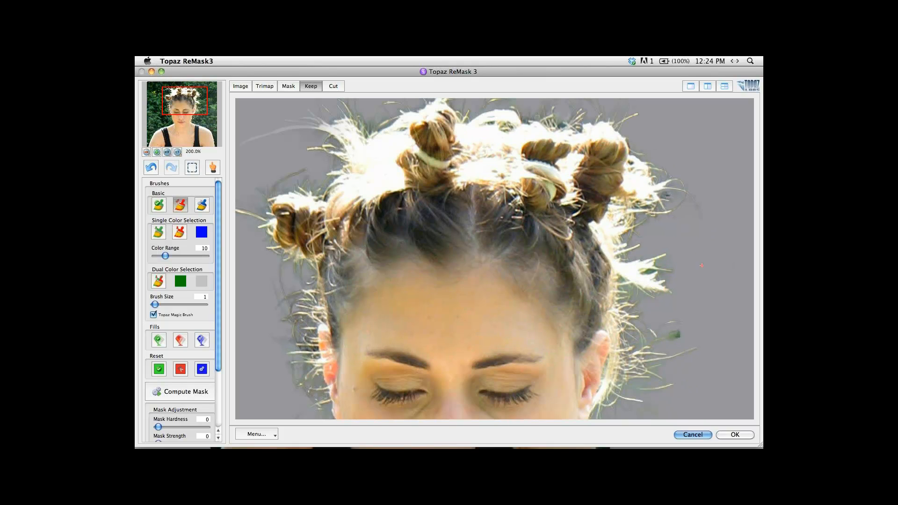
drag(700, 249, 691, 169)
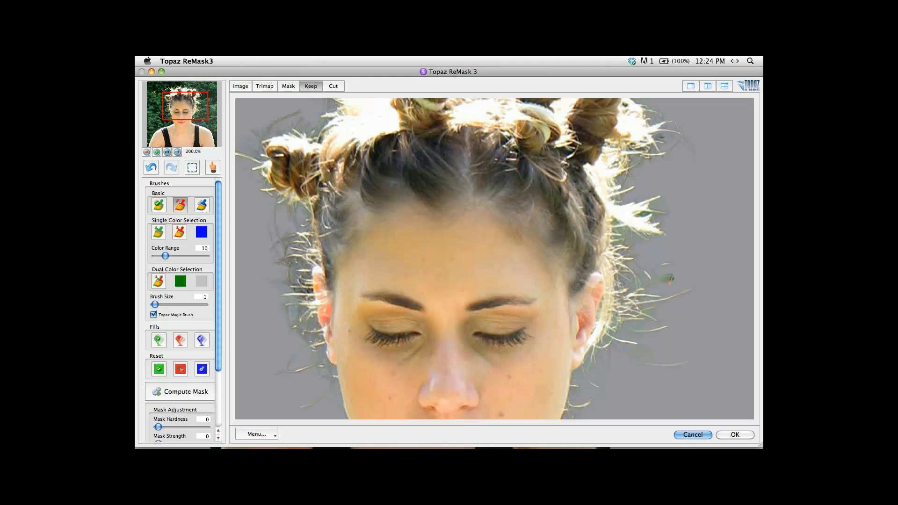
key(e)
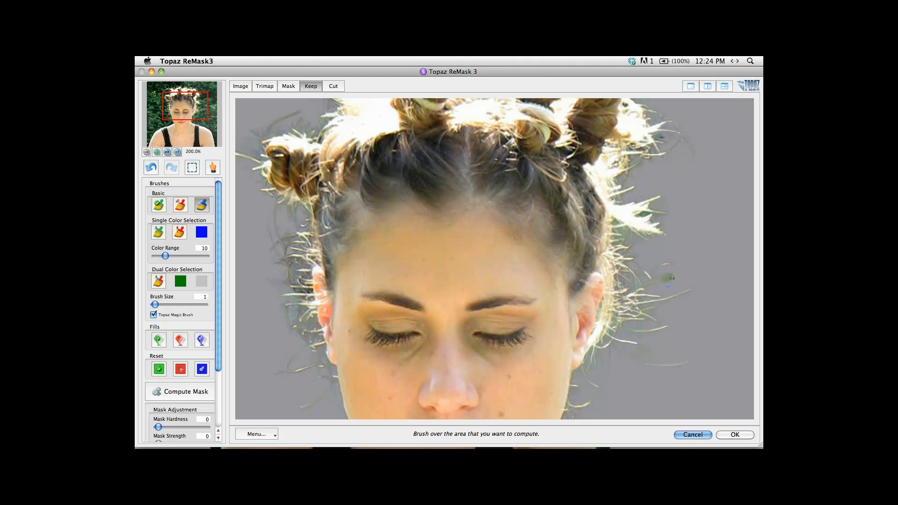
key(bracketright)
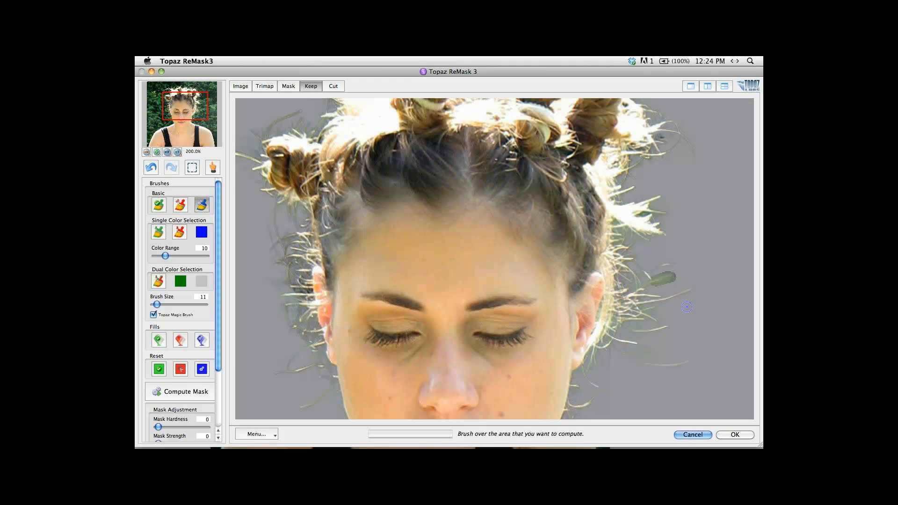
key(space)
drag(689, 332, 684, 325)
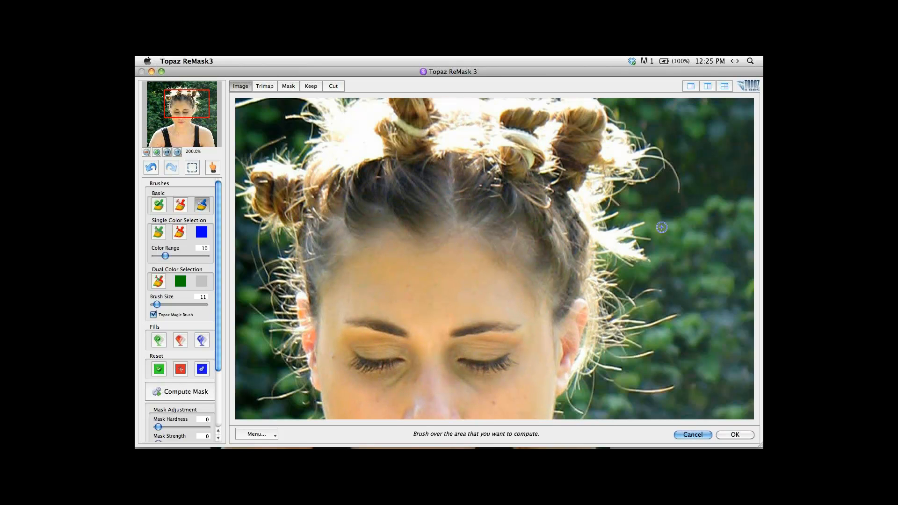
Set the foreground color Recovery to 100 and enable its High Quality option.
key(k)
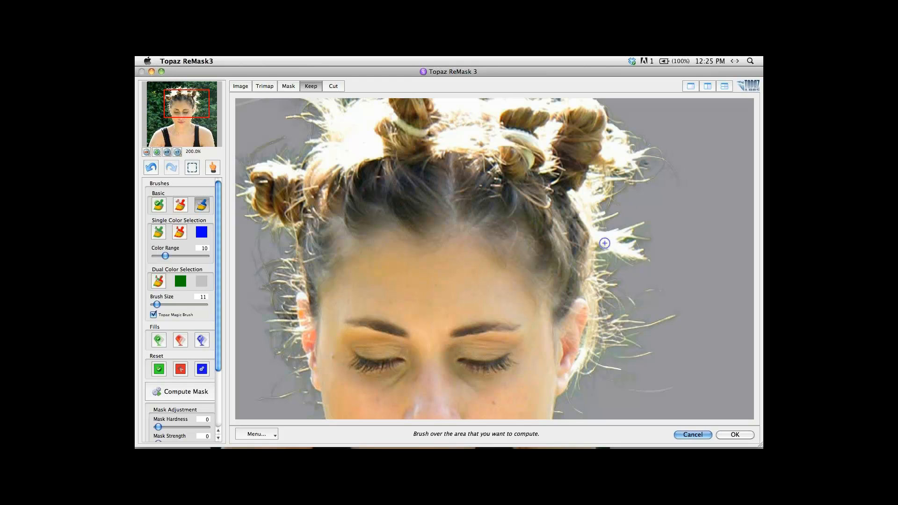
key(space)
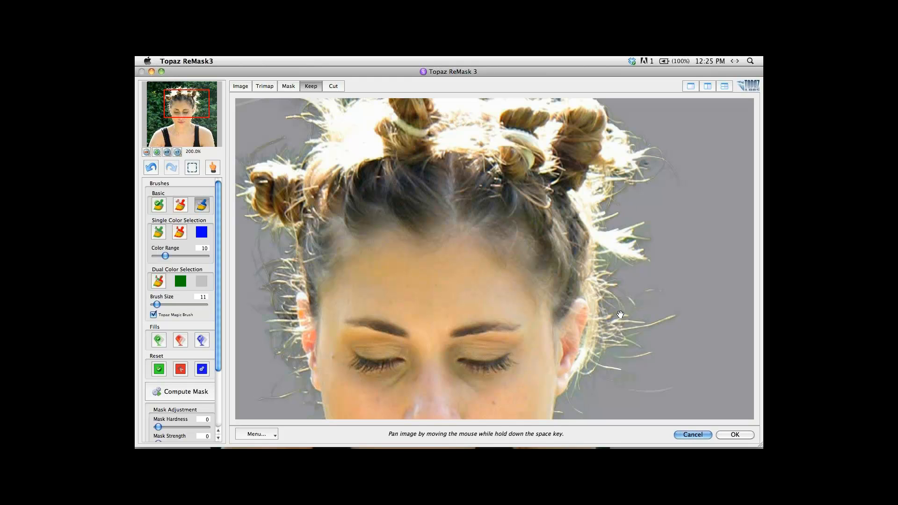
drag(620, 312, 595, 199)
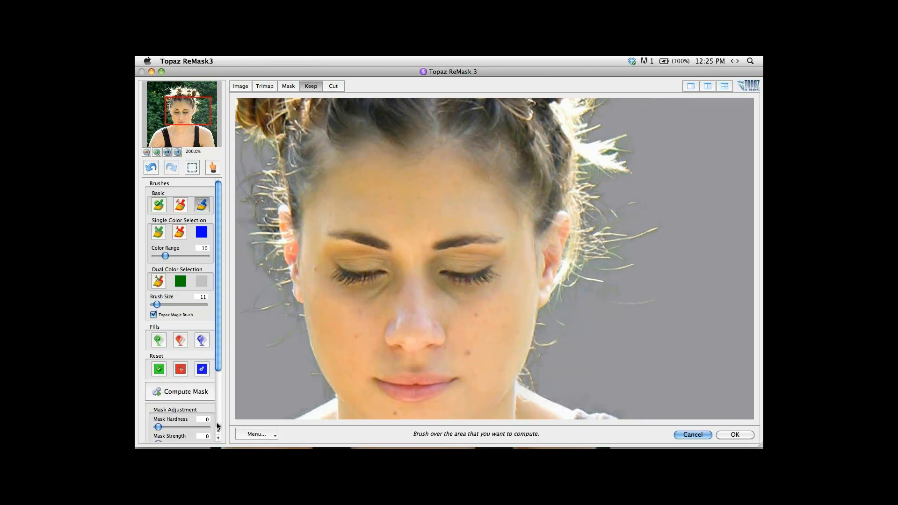
click(218, 424)
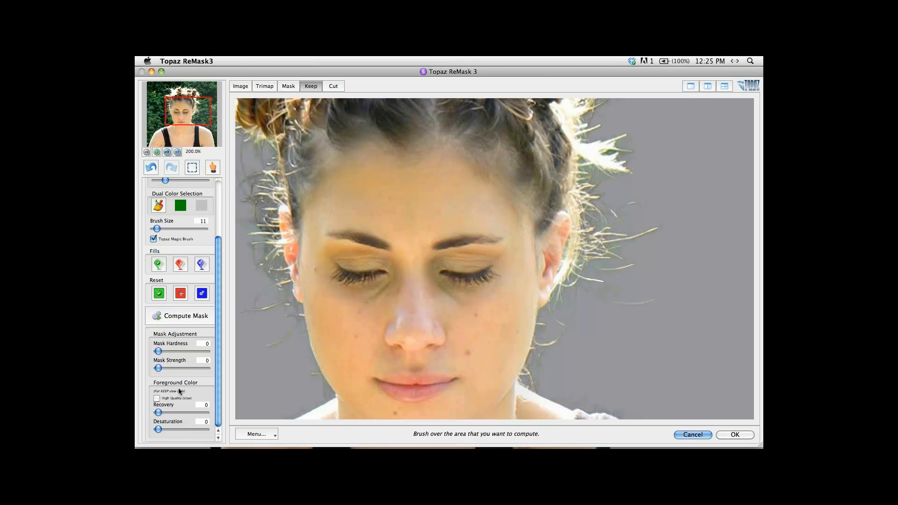
drag(158, 413, 222, 418)
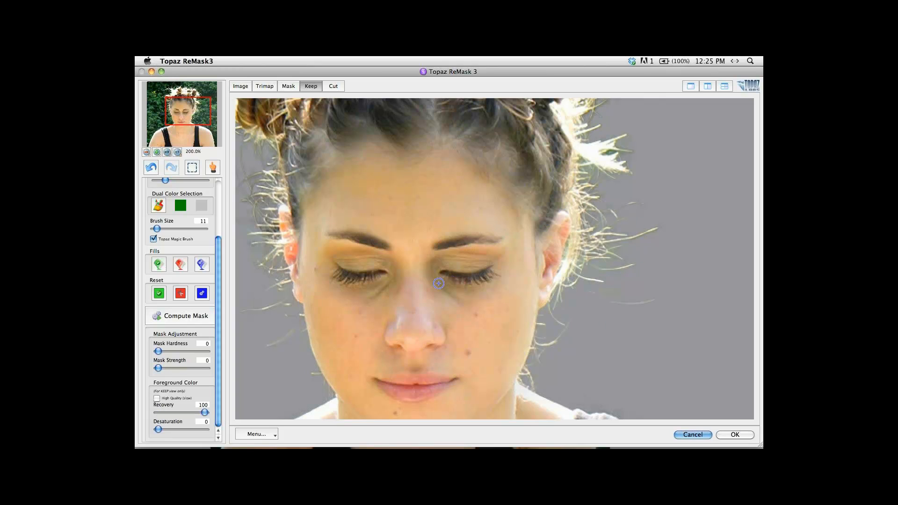
key(space)
mouse_move(416, 230)
mouse_down()
mouse_move(454, 255)
mouse_move(461, 400)
mouse_up()
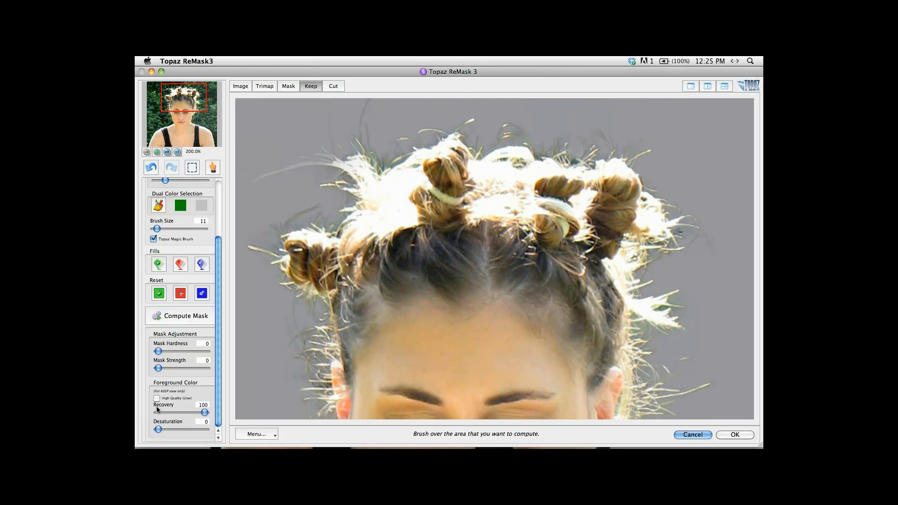
click(157, 398)
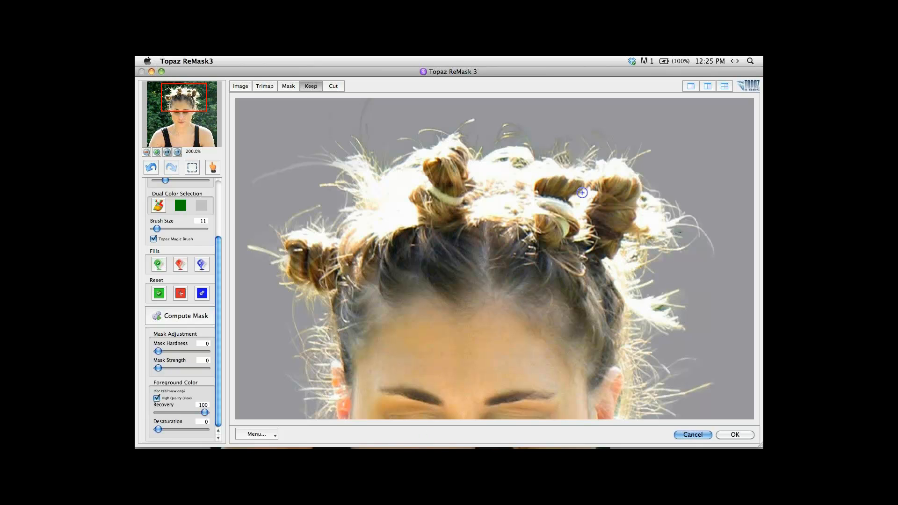
Recompute the stray hairs above the buns, including the long single strand, with the compute brush in the Keep view.
mouse_move(510, 146)
mouse_down()
mouse_move(519, 128)
mouse_move(531, 145)
mouse_move(504, 130)
mouse_move(495, 138)
mouse_move(528, 149)
mouse_up()
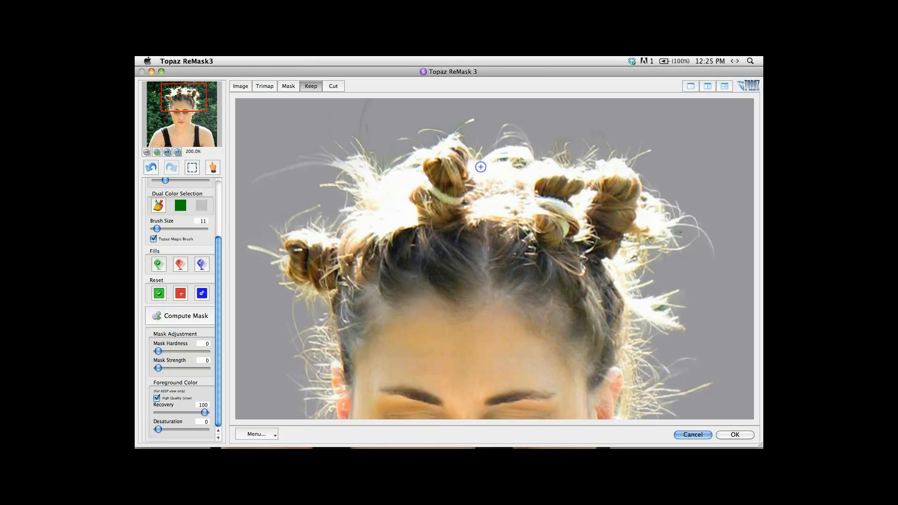
mouse_move(414, 149)
mouse_down()
mouse_move(449, 134)
mouse_move(426, 130)
mouse_move(396, 156)
mouse_move(415, 206)
mouse_up()
mouse_move(398, 113)
mouse_down()
mouse_move(380, 180)
mouse_move(391, 195)
mouse_up()
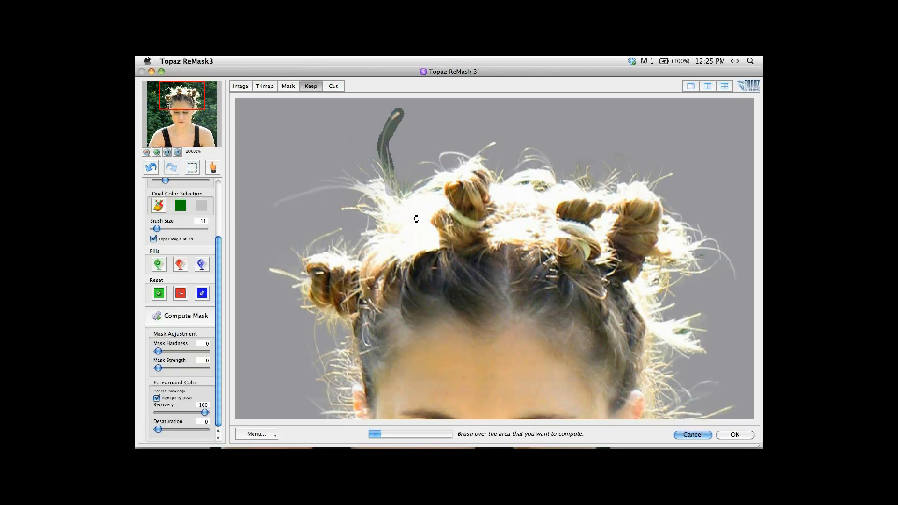
drag(353, 134, 364, 191)
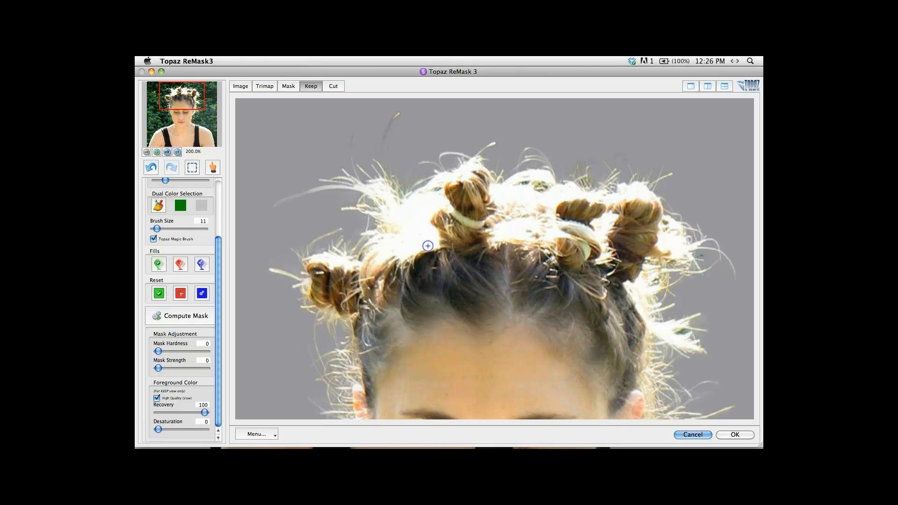
drag(459, 327, 445, 247)
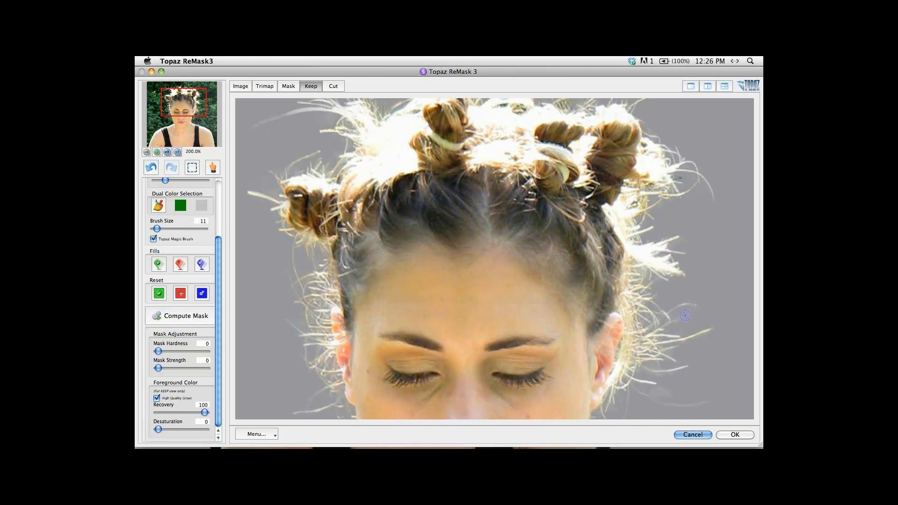
drag(689, 364, 673, 294)
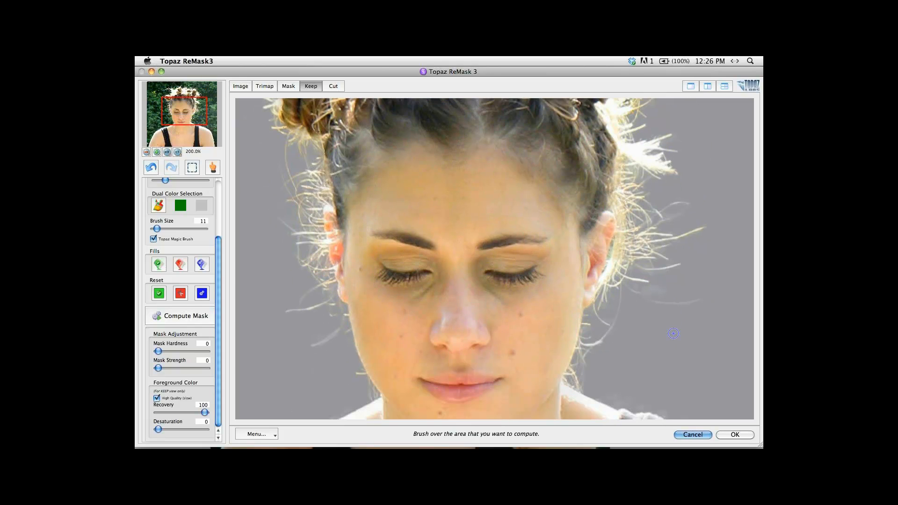
Touch up the faint stray hairs beside the face in the Mask view and apply the ReMask result.
key(d)
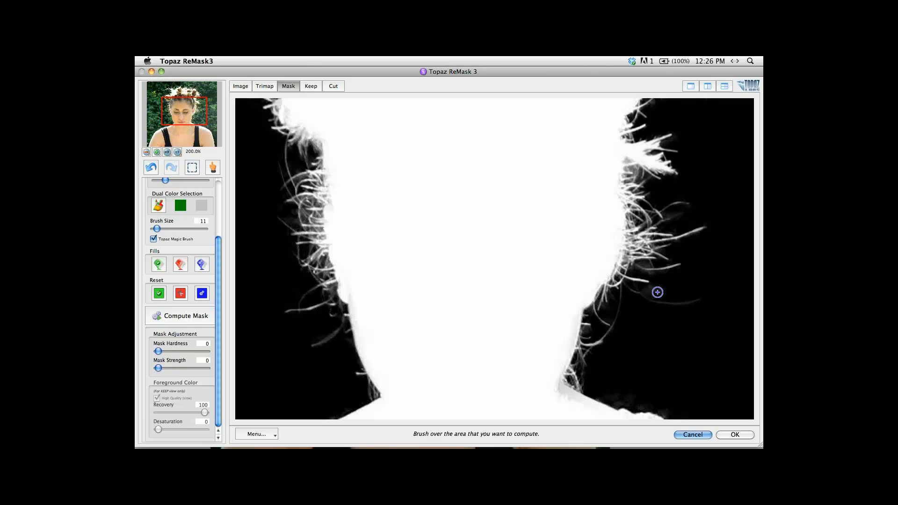
key(w)
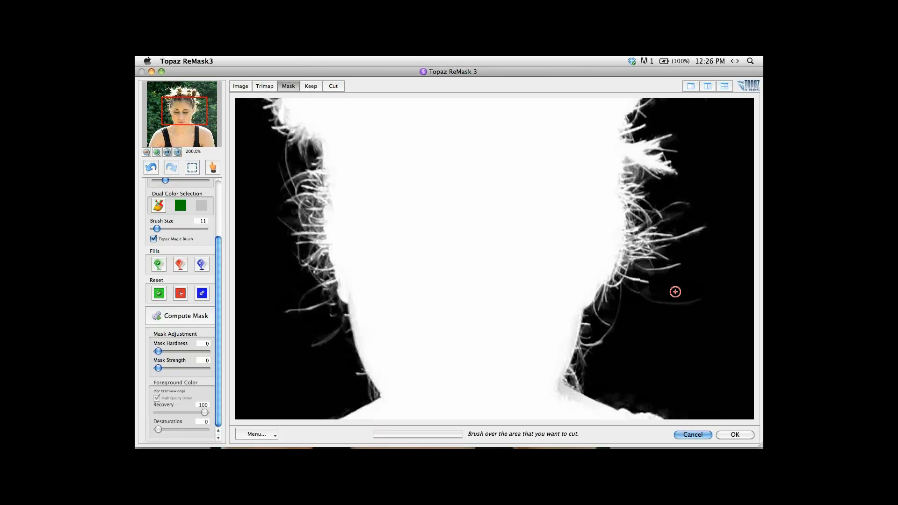
click(732, 435)
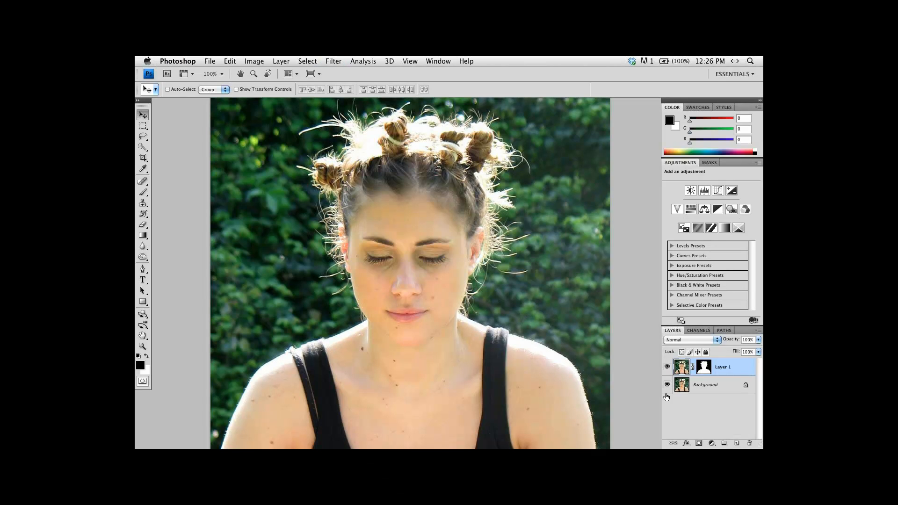
Preview the cutout with the Background layer hidden, restore and select the Background layer, and hide Layer 1.
click(667, 385)
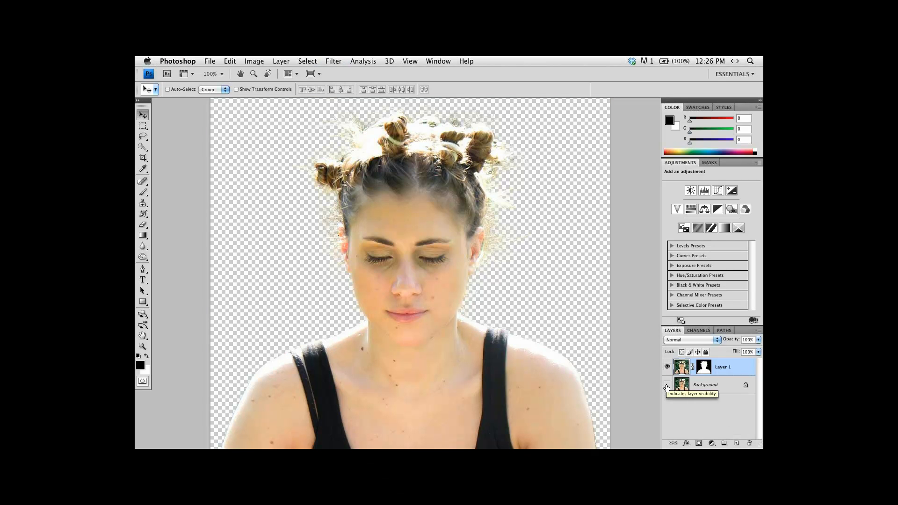
click(668, 385)
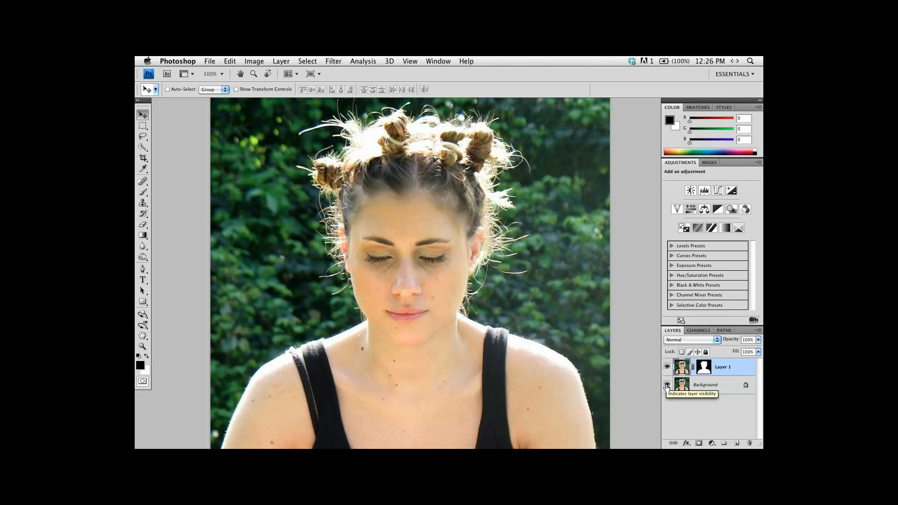
click(731, 389)
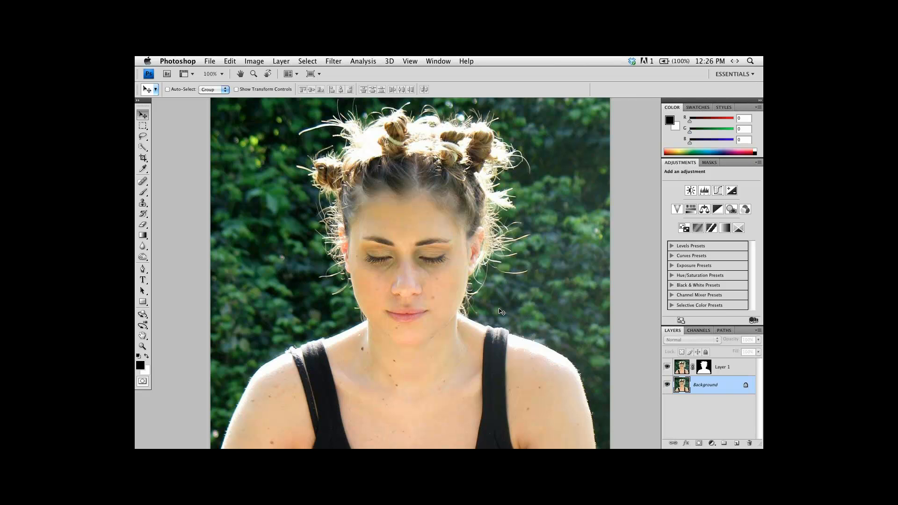
click(668, 368)
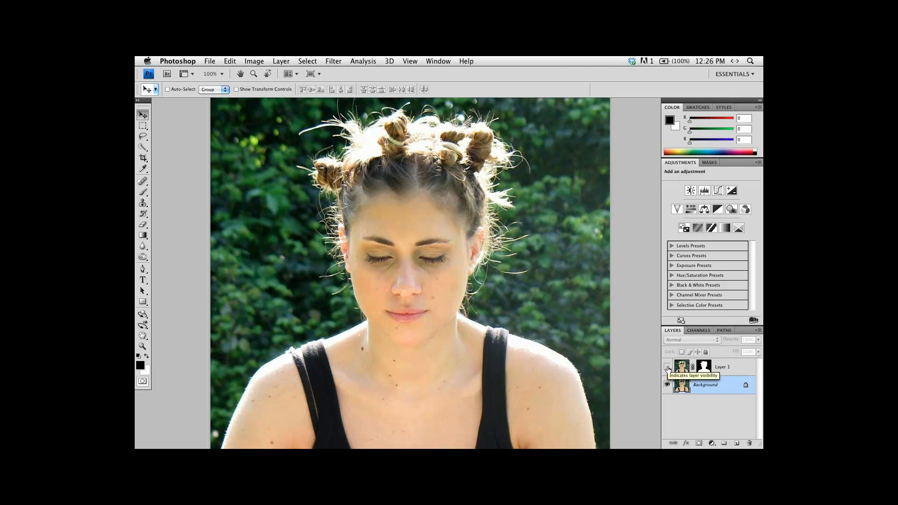
click(668, 369)
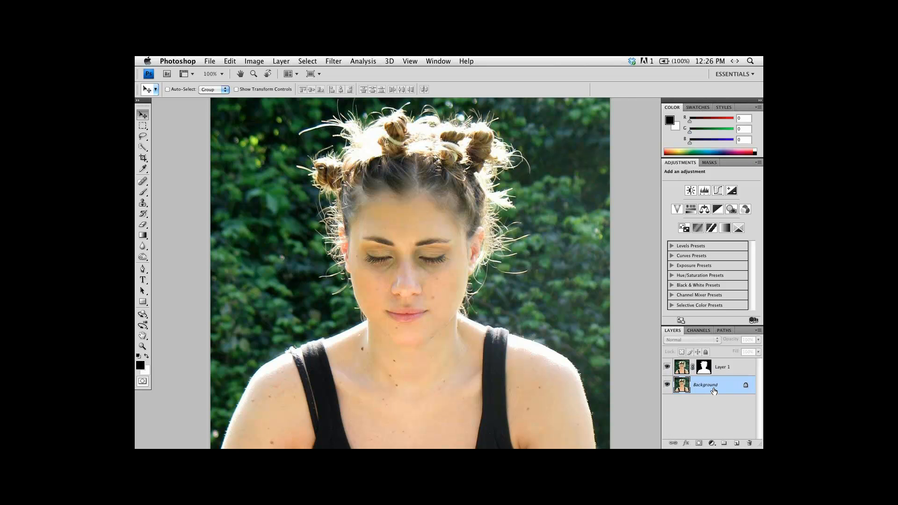
click(668, 369)
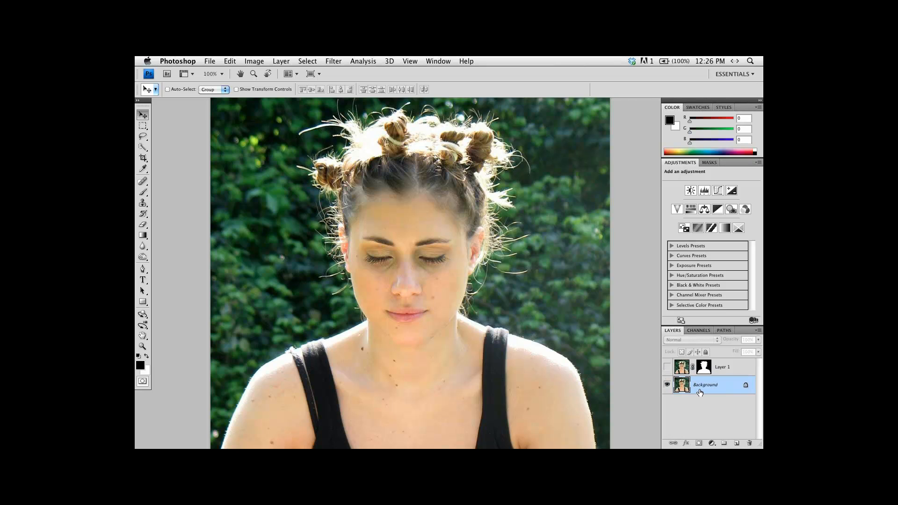
Apply Topaz Clean 3 to the Background layer with Clean Strength 4 and Edges Accent 2.
click(333, 62)
mouse_move(428, 275)
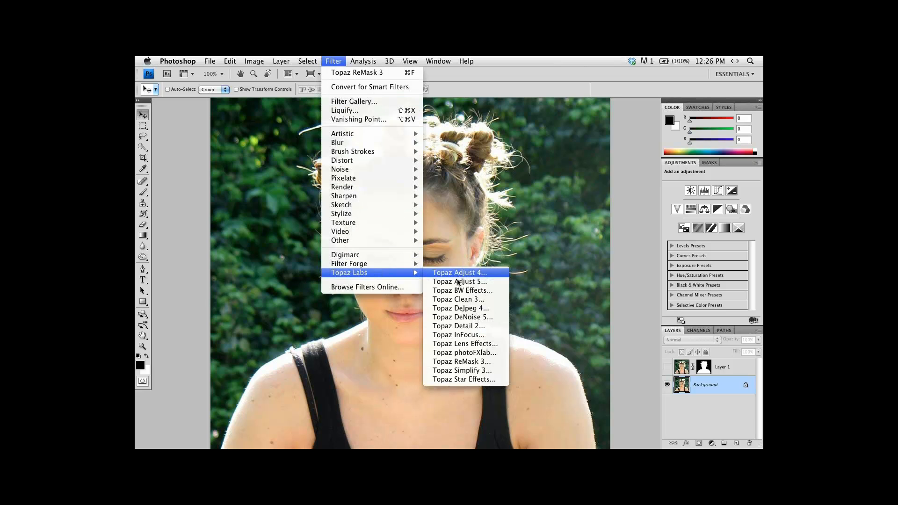
click(459, 303)
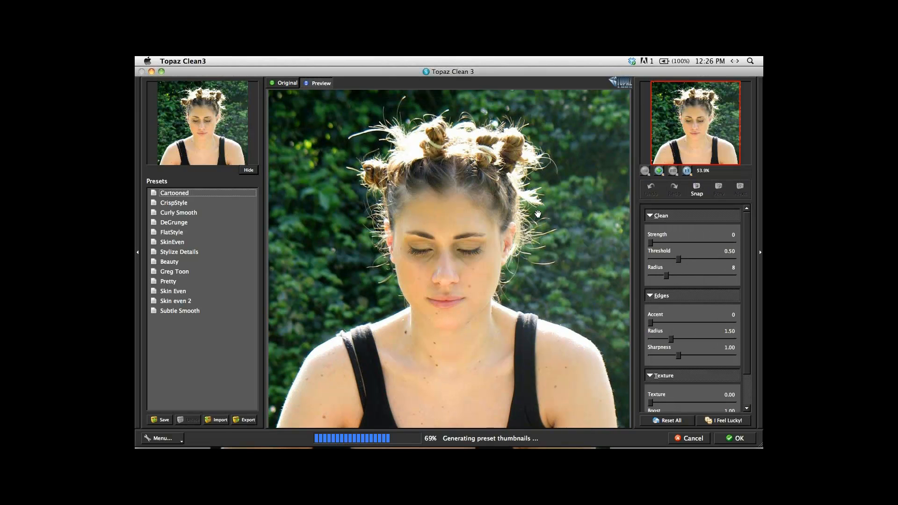
drag(436, 155, 454, 175)
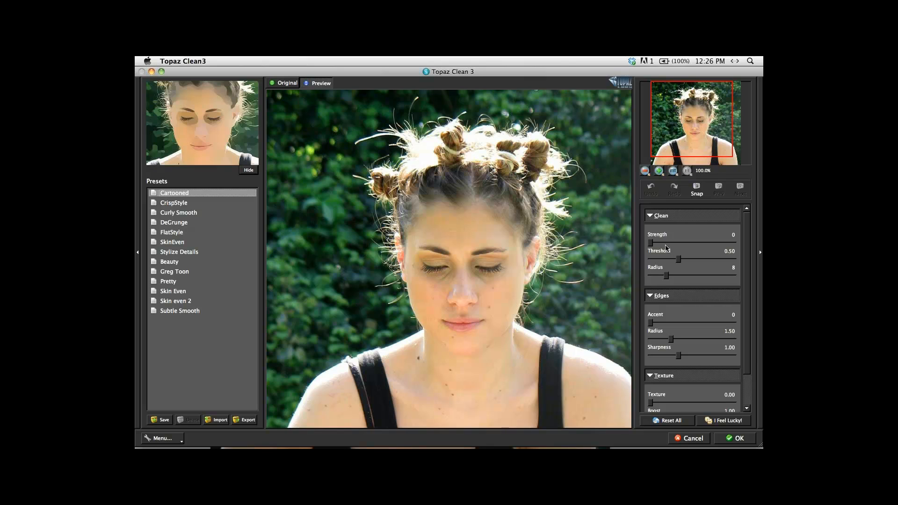
drag(651, 242, 686, 245)
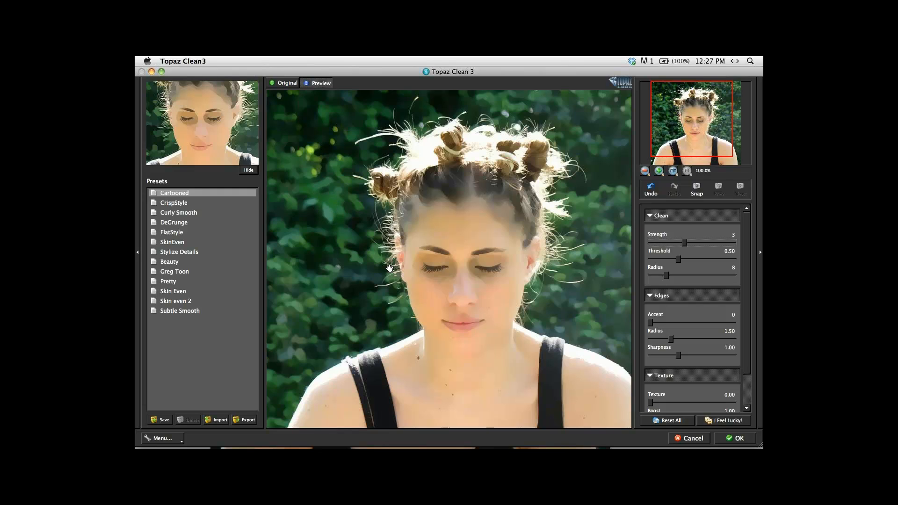
drag(650, 325, 687, 329)
drag(685, 243, 697, 244)
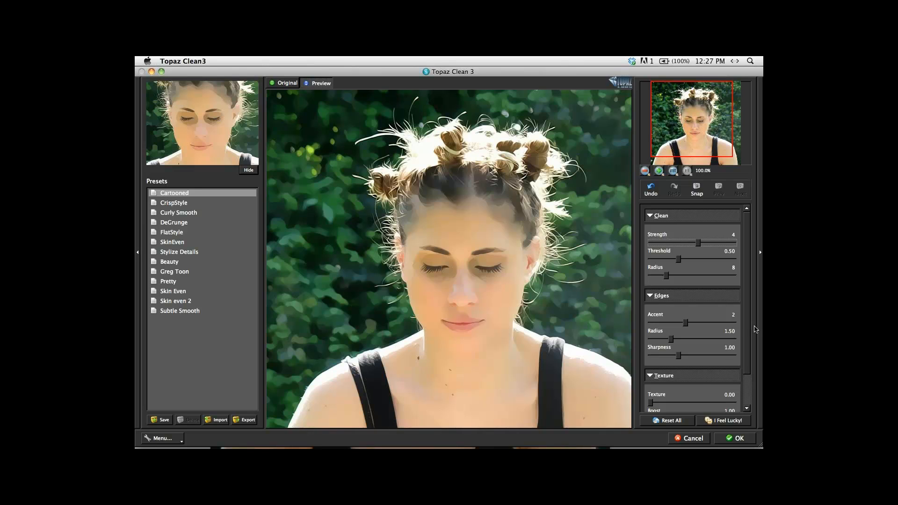
scroll(687, 399, down, 3)
click(748, 439)
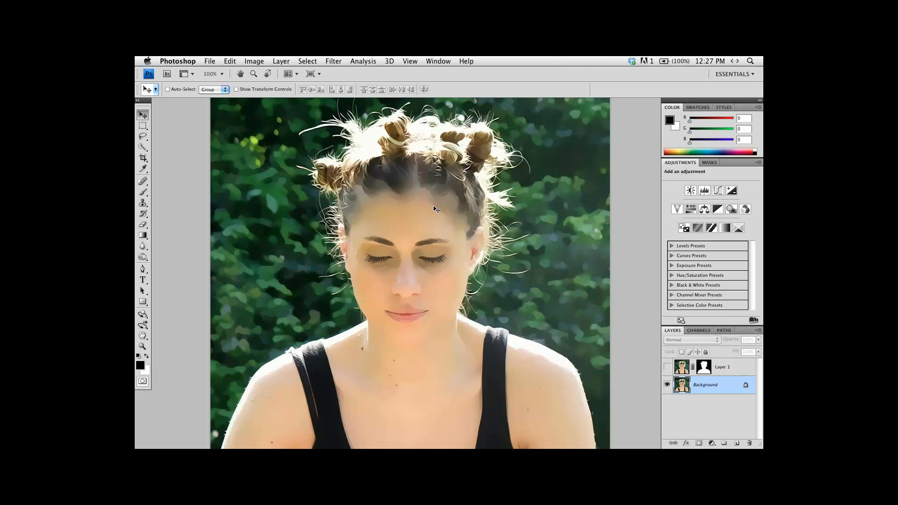
Show Layer 1 over the smoothed background and return the document to the standard screen mode.
click(667, 368)
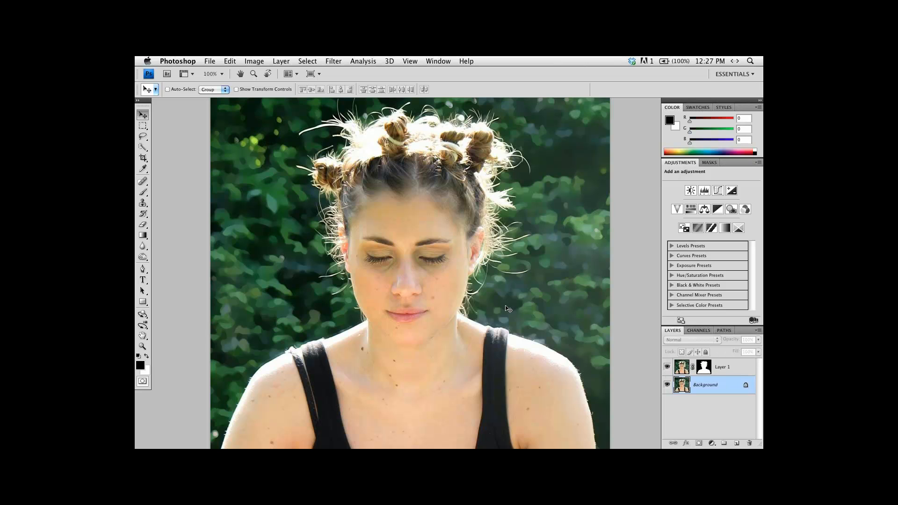
drag(432, 235, 453, 259)
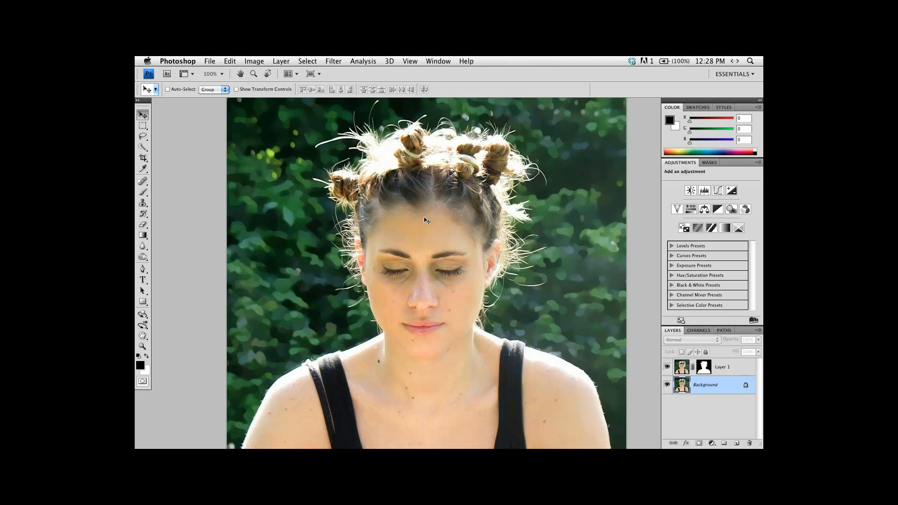
key(f)
key(f)
key(f)
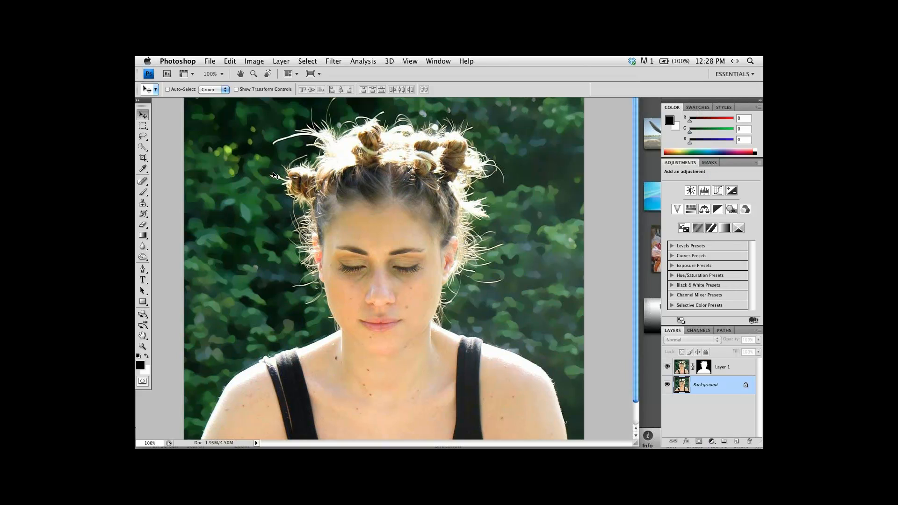
View the finished portrait in full-screen mode and close High Quality BEFORE.jpg without saving.
key(f)
key(f)
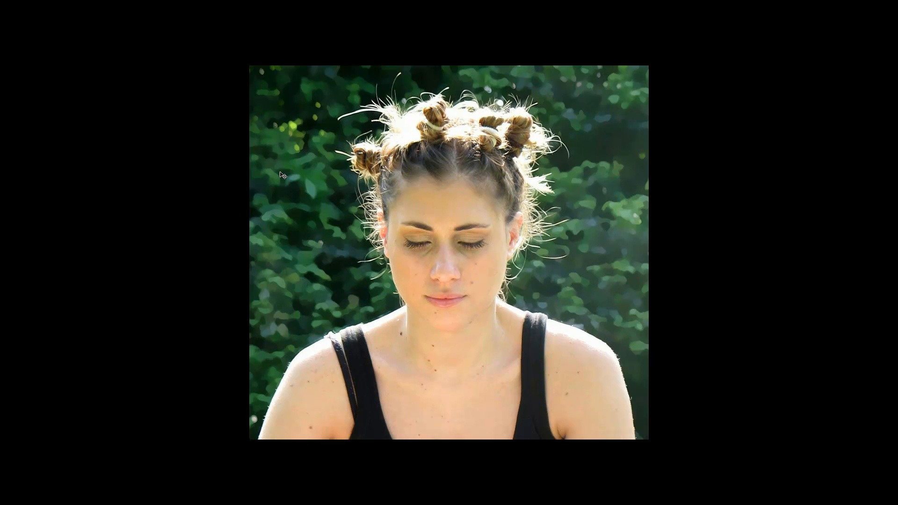
key(super+w)
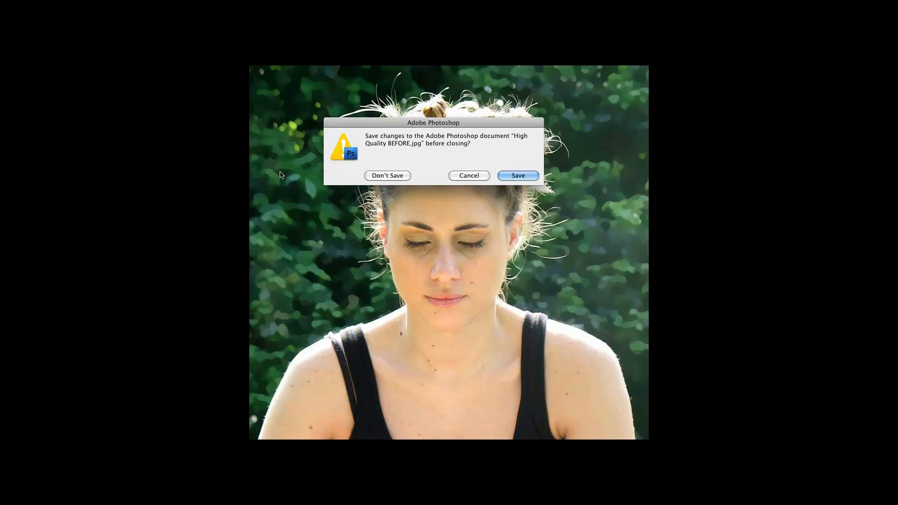
click(389, 177)
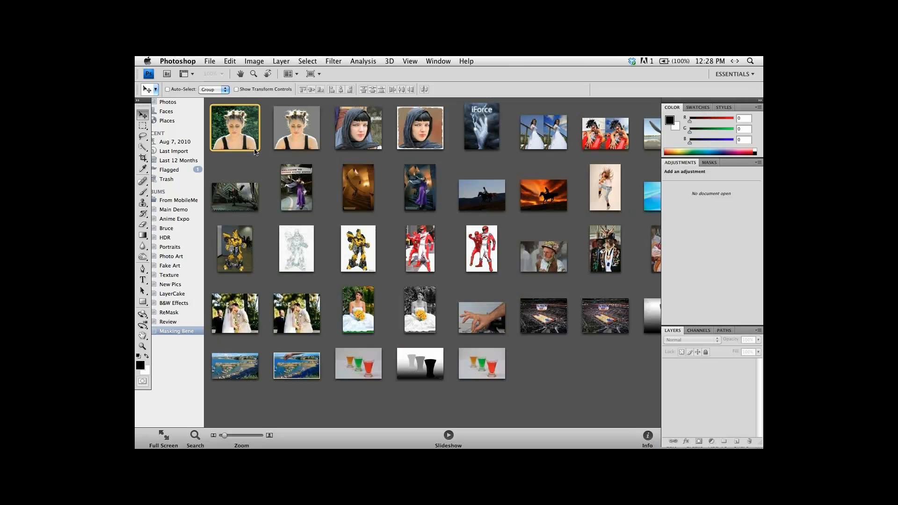
Open the recent file Topaz ReMask Dog2.psd, check beneath its Foreground layer, and fill the workspace with the document.
click(210, 61)
mouse_move(238, 112)
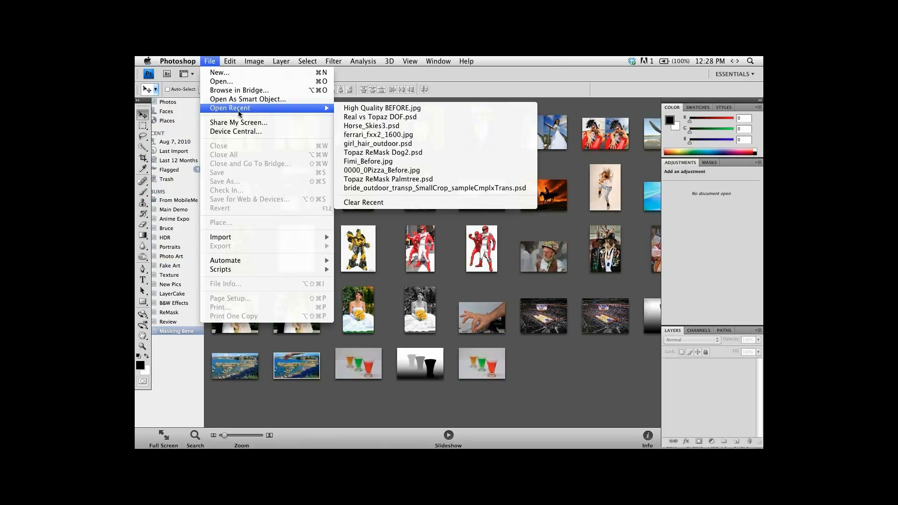
click(372, 155)
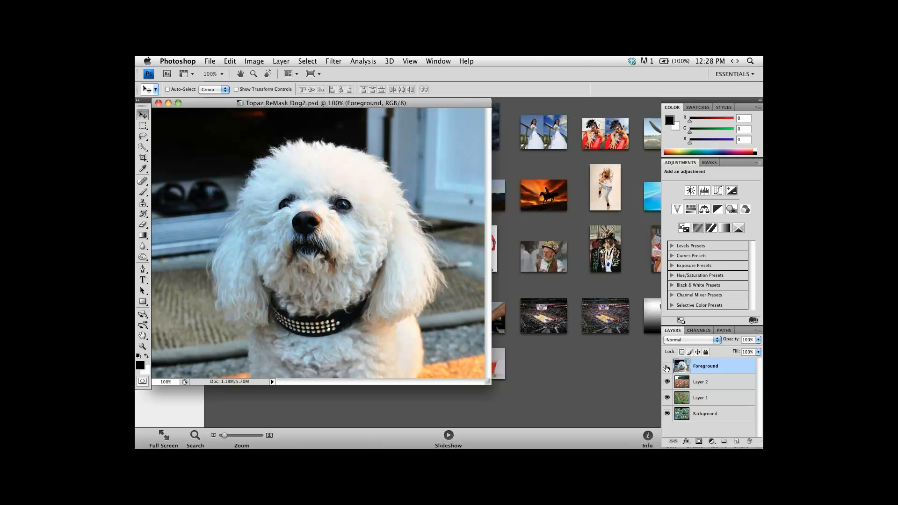
click(666, 367)
click(667, 367)
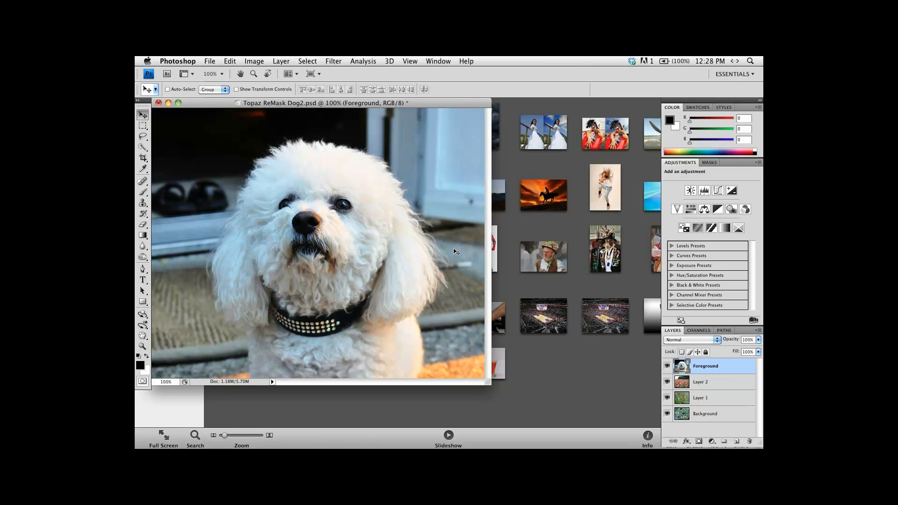
key(f)
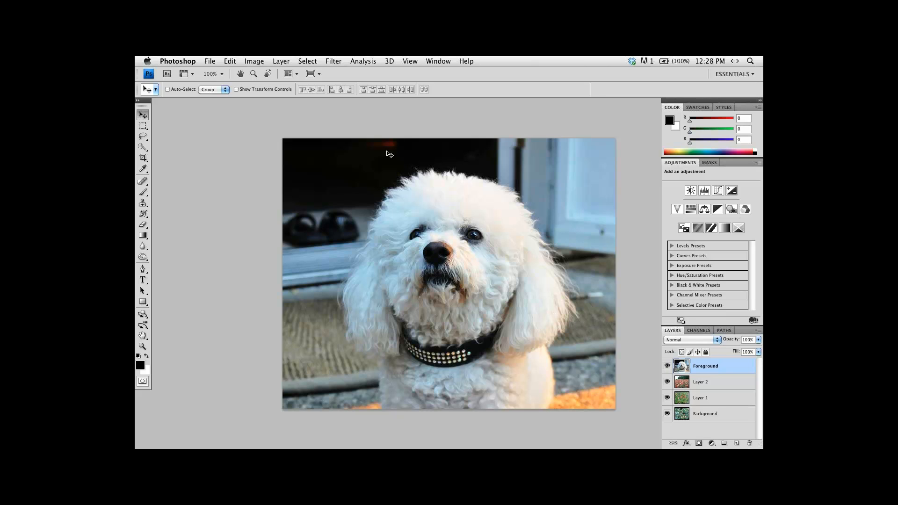
Cut out the white dog on the Foreground layer with Topaz ReMask 3, outlining its fur for computing and filling the surroundings as cut.
click(338, 61)
mouse_move(385, 274)
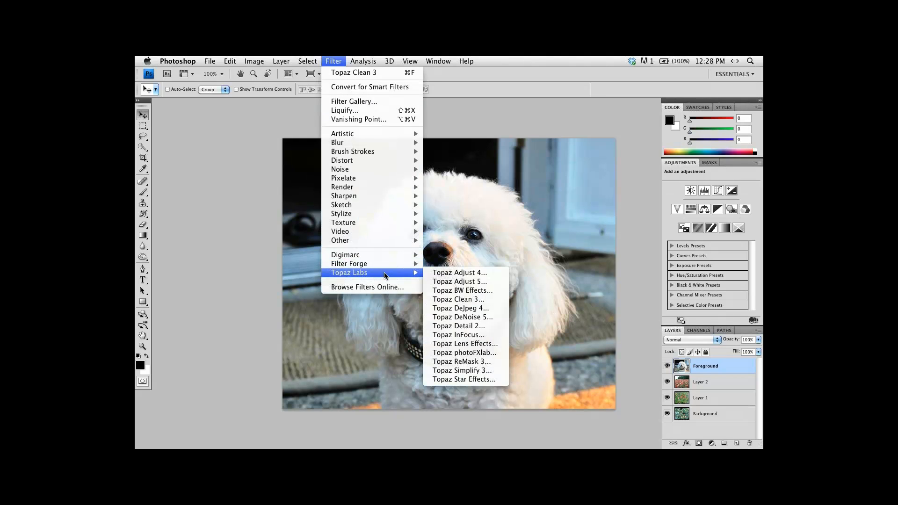
click(466, 363)
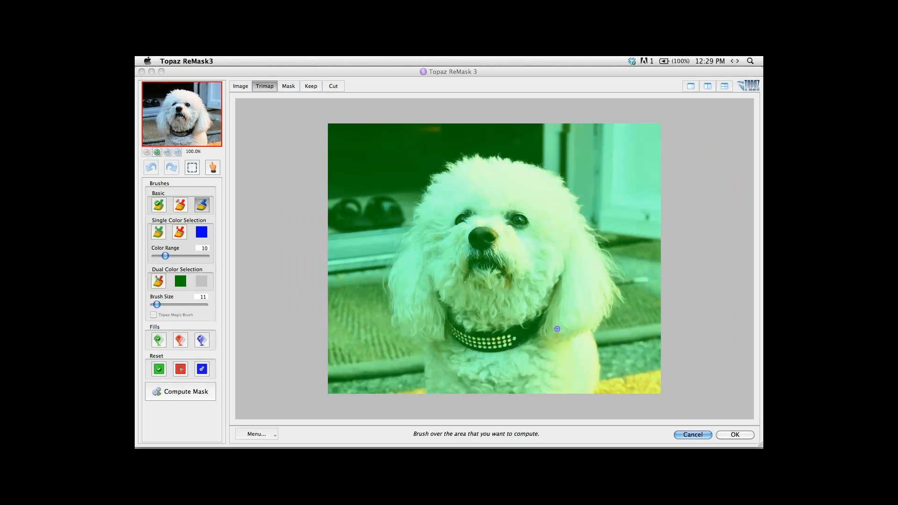
mouse_move(597, 391)
mouse_down()
mouse_move(598, 333)
mouse_move(620, 267)
mouse_move(559, 172)
mouse_move(460, 154)
mouse_move(410, 218)
mouse_move(383, 304)
mouse_move(412, 337)
mouse_move(426, 373)
mouse_move(421, 414)
mouse_up()
click(180, 340)
click(367, 170)
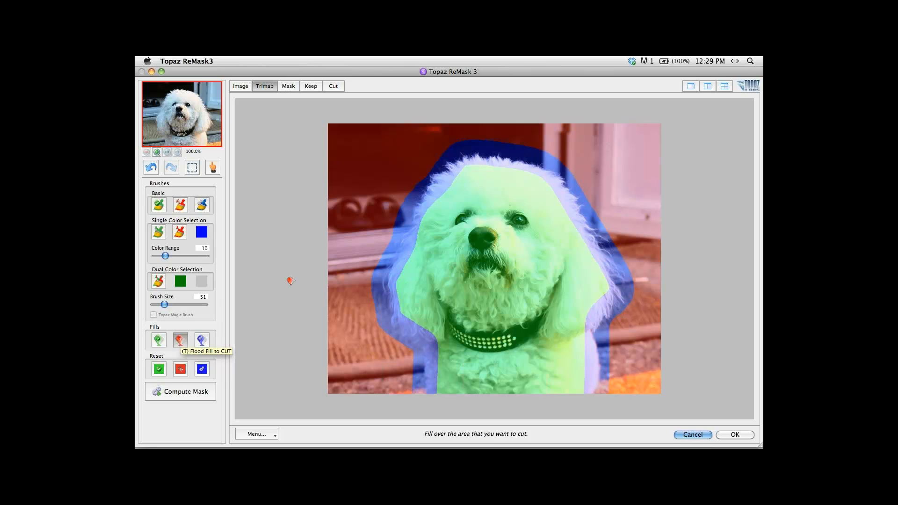
click(365, 196)
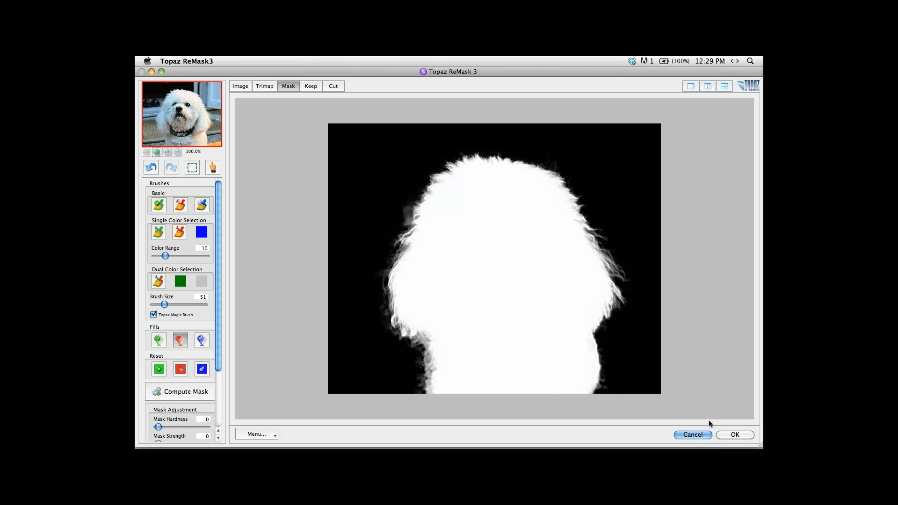
click(735, 435)
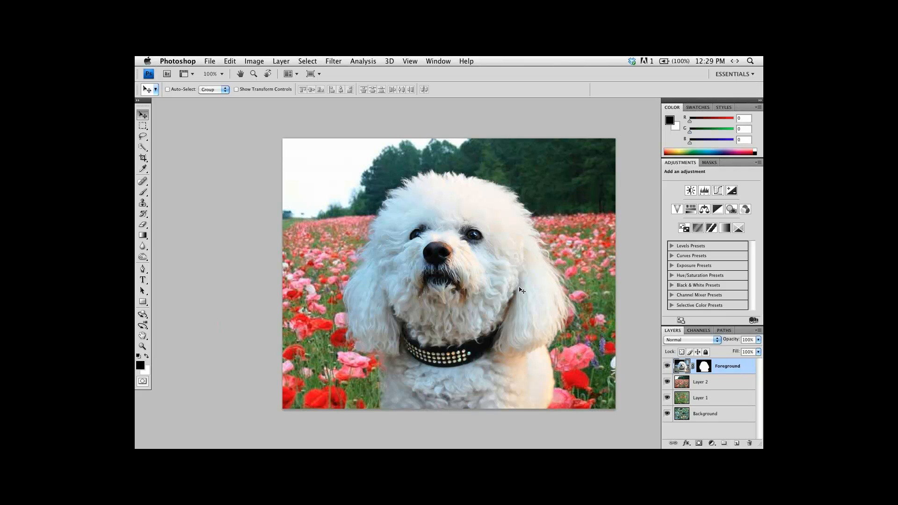
click(686, 383)
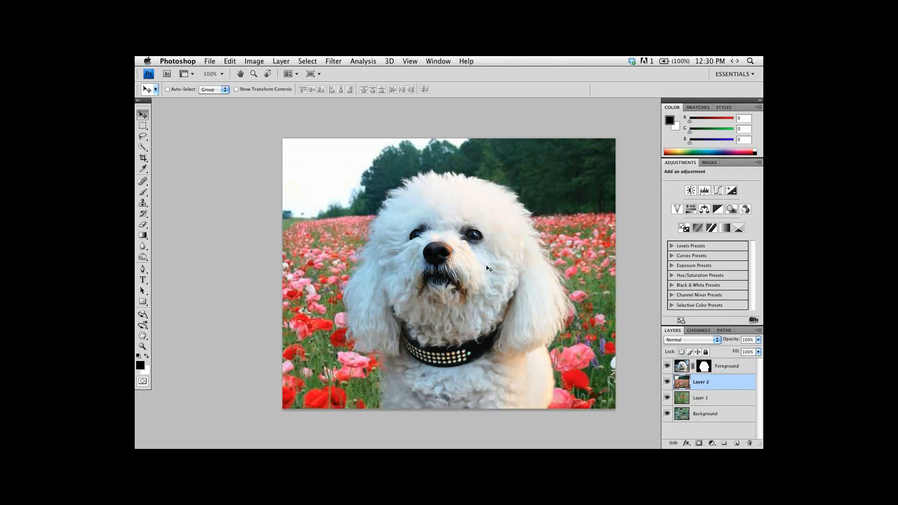
key(super+t)
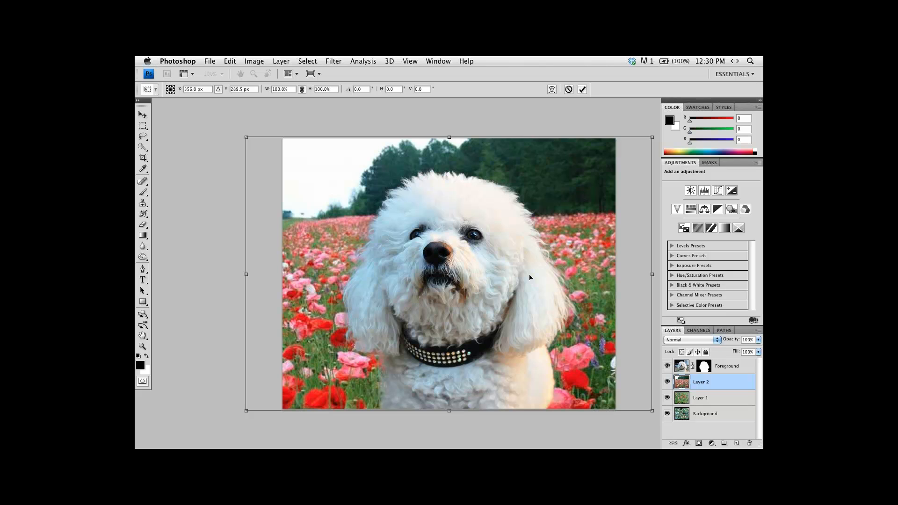
drag(532, 271, 491, 257)
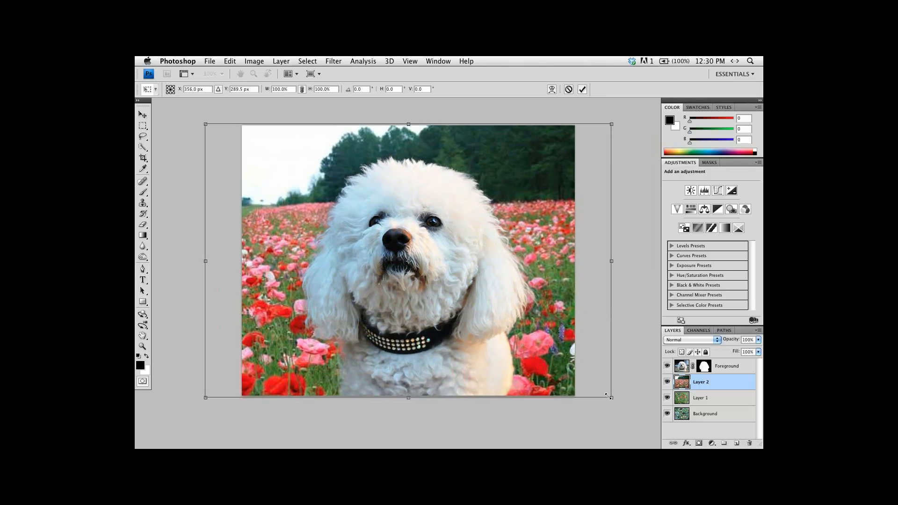
drag(610, 397, 452, 290)
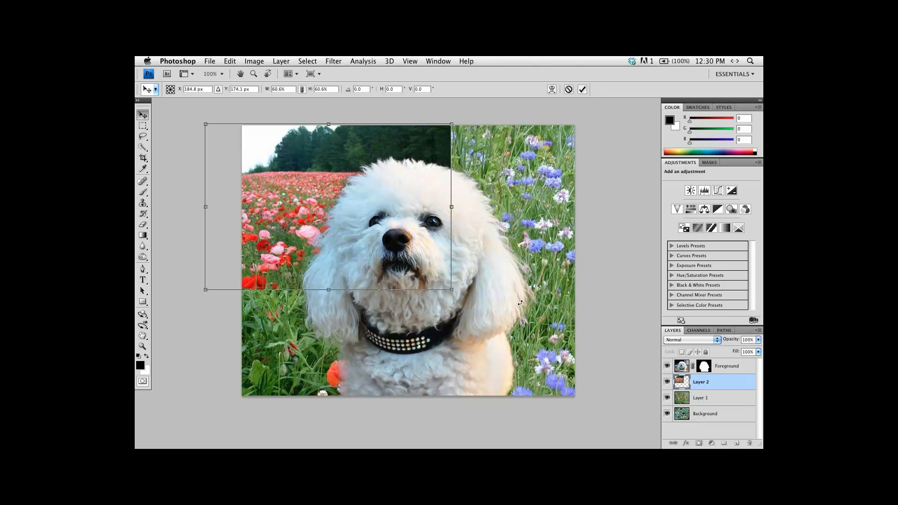
key(Escape)
Hide Layer 1 and the Background layer, leaving the poppy field on Layer 2 selected.
click(667, 398)
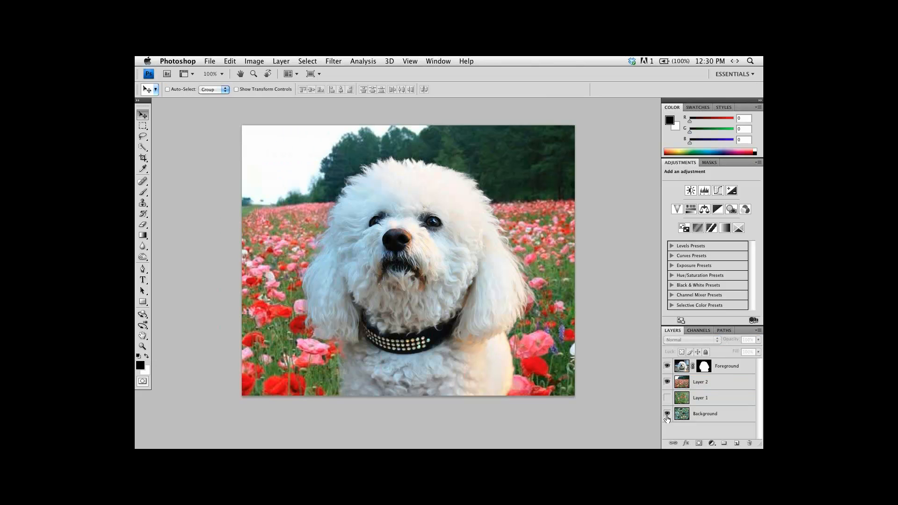
click(667, 415)
click(686, 387)
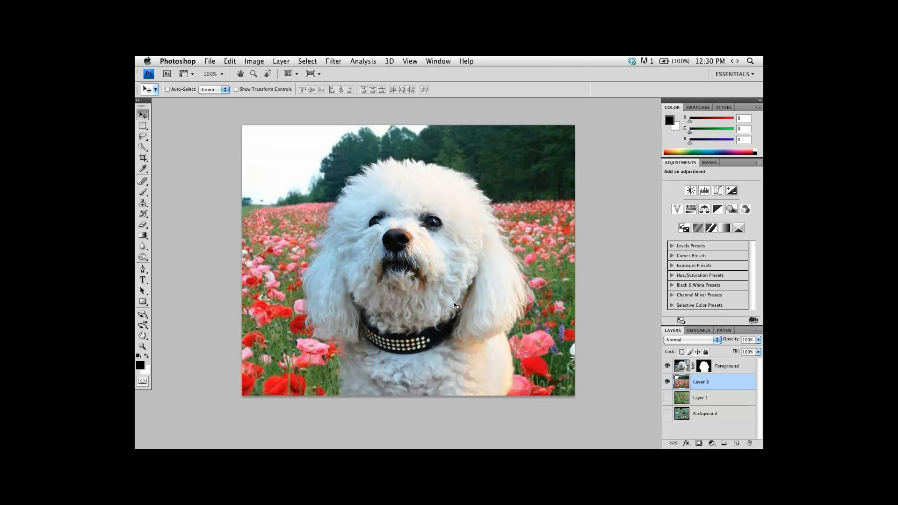
Free-transform the poppy field on Layer 2 to 101.9% so it fills the canvas, and preview the composite full screen.
key(ctrl+t)
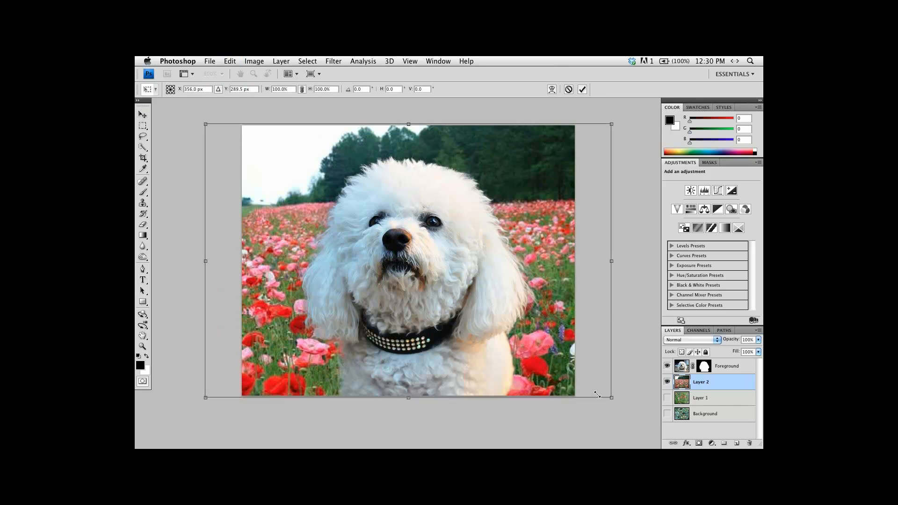
drag(597, 395, 505, 325)
mouse_move(298, 226)
mouse_down()
mouse_move(304, 265)
mouse_move(308, 219)
mouse_up()
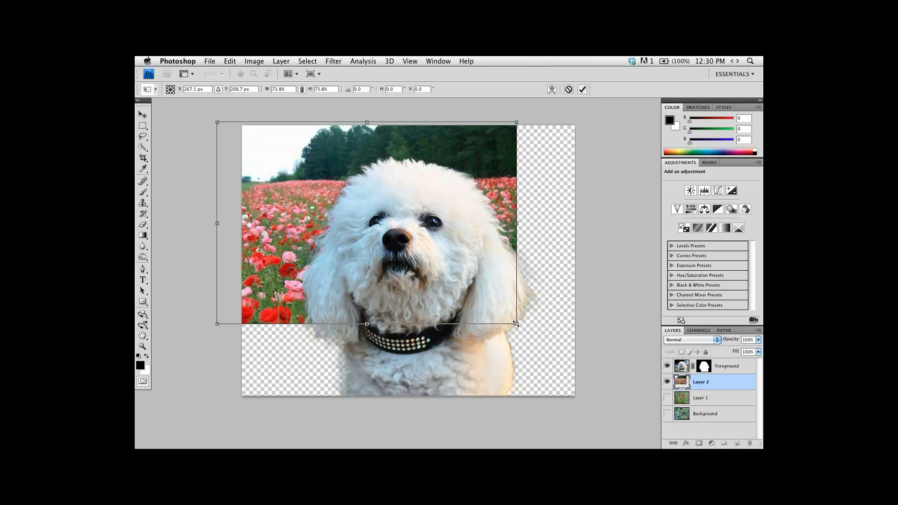
drag(516, 324, 574, 346)
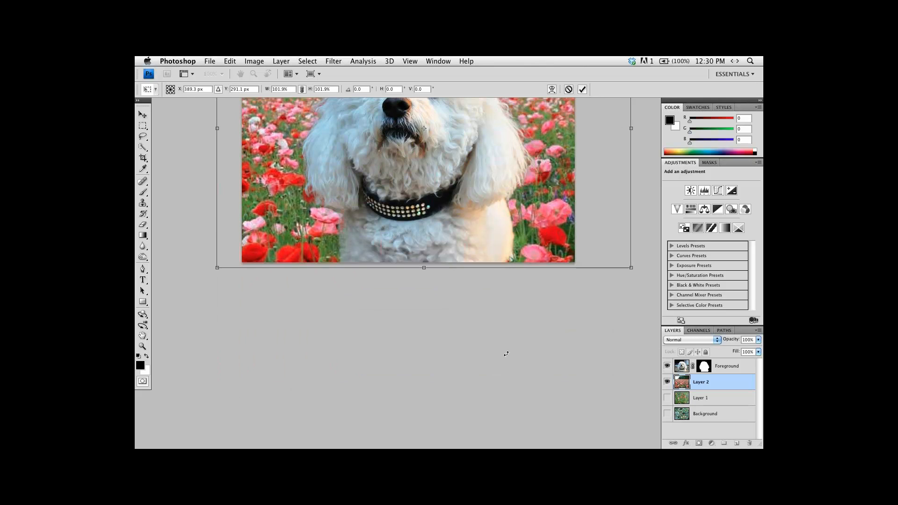
drag(527, 331, 500, 400)
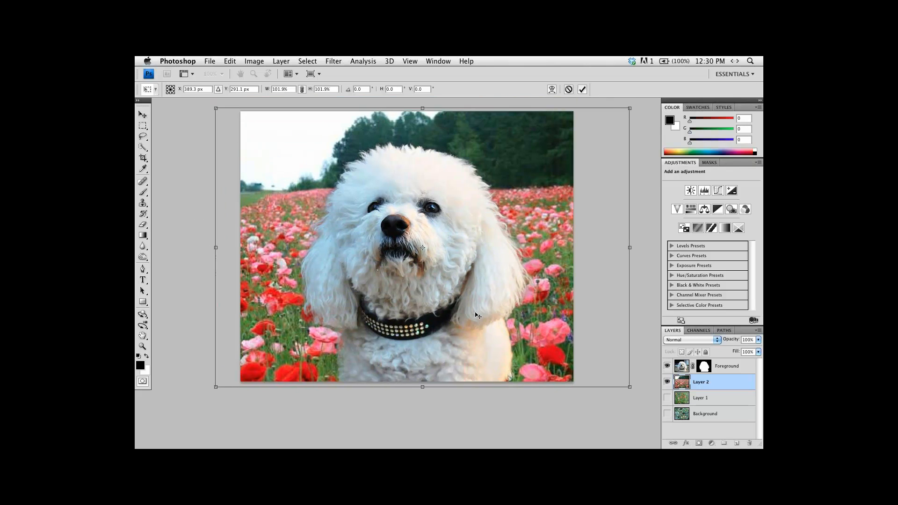
key(Return)
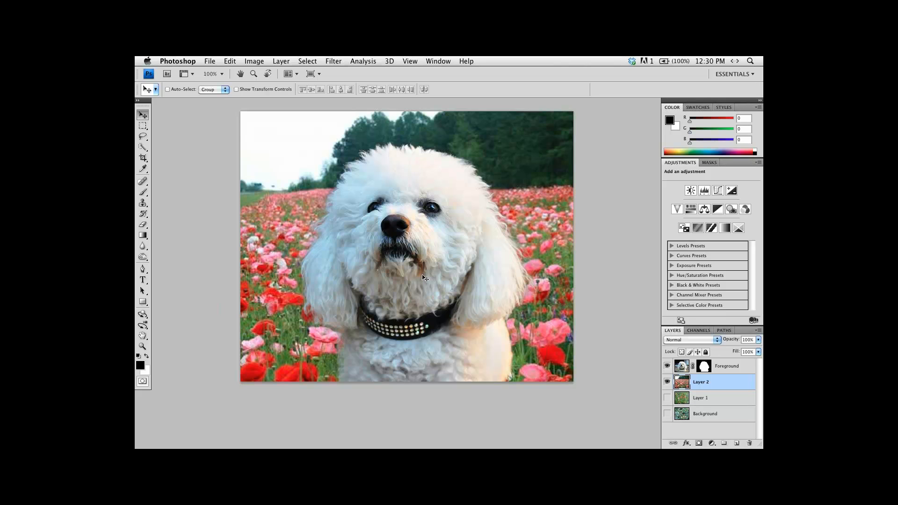
key(f)
key(f)
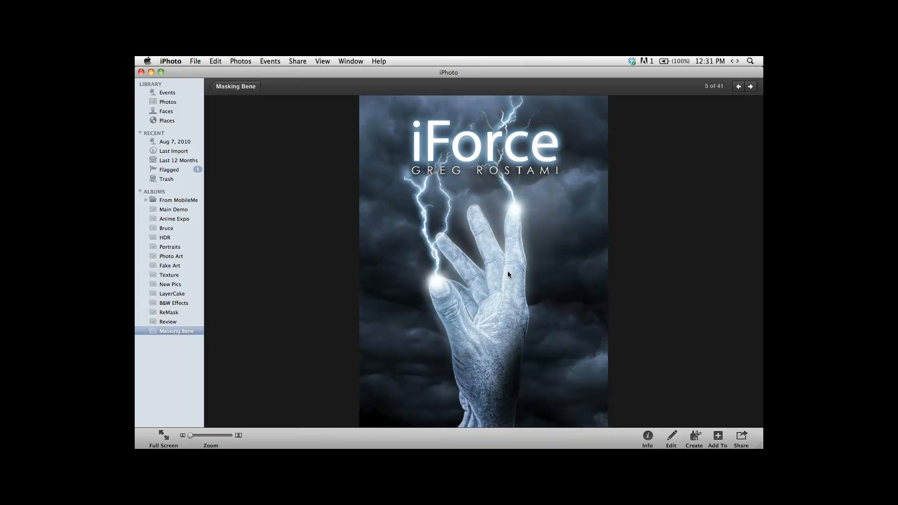
In iPhoto, return to the Masking Bene album and open the arena photo Staples_Before.jpg in Photoshop, fitted to the screen.
double_click(508, 272)
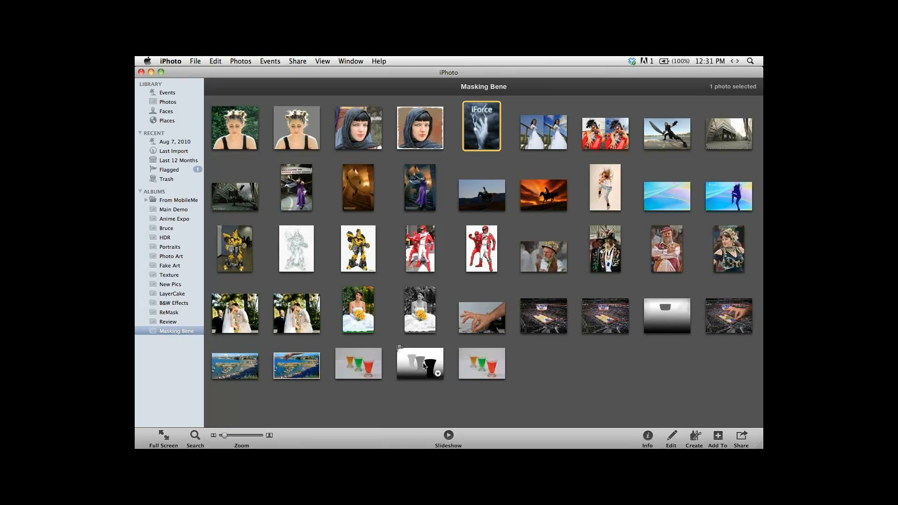
click(564, 370)
click(547, 318)
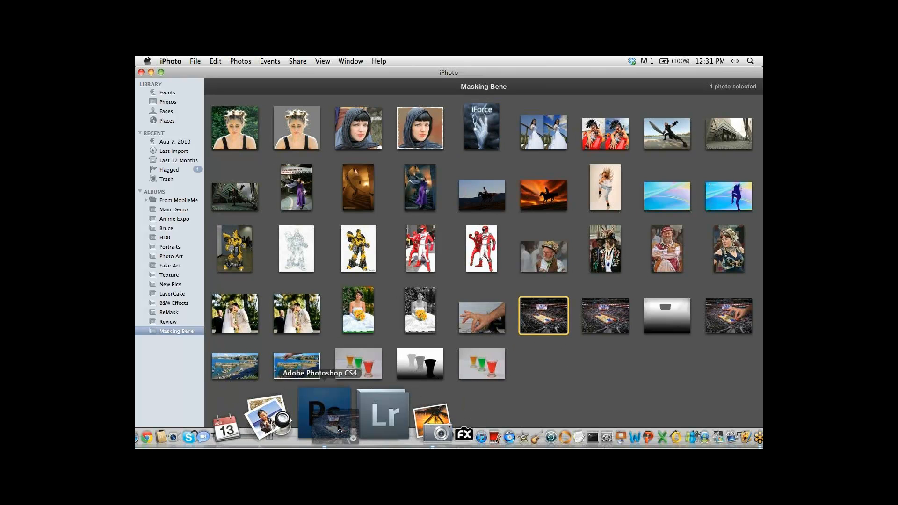
click(337, 419)
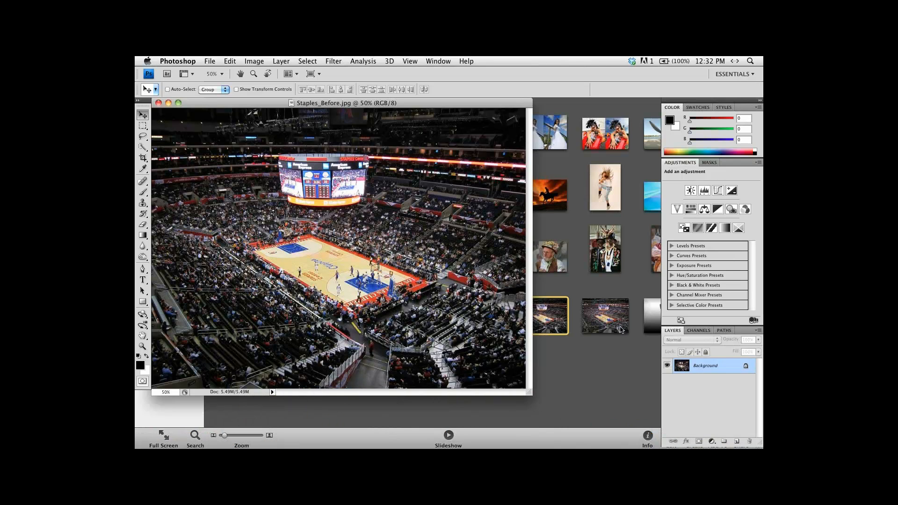
key(f)
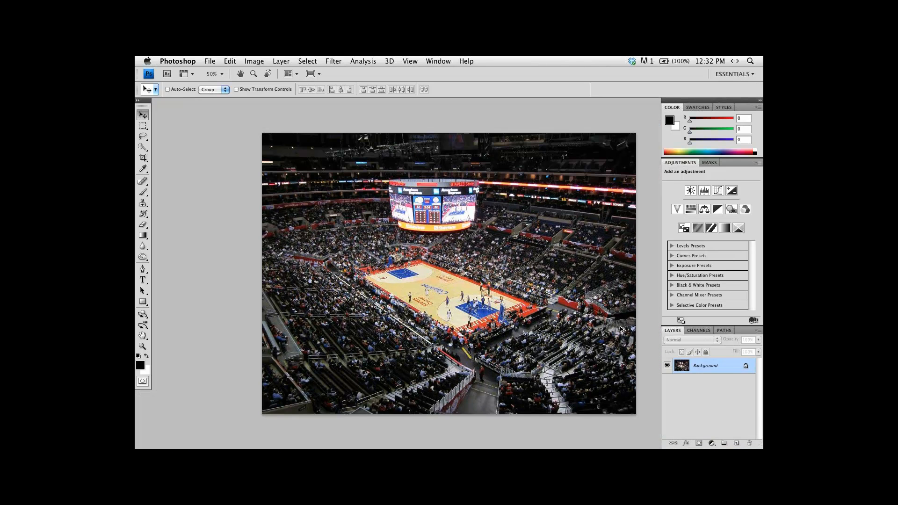
key(super+alt+0)
key(super+0)
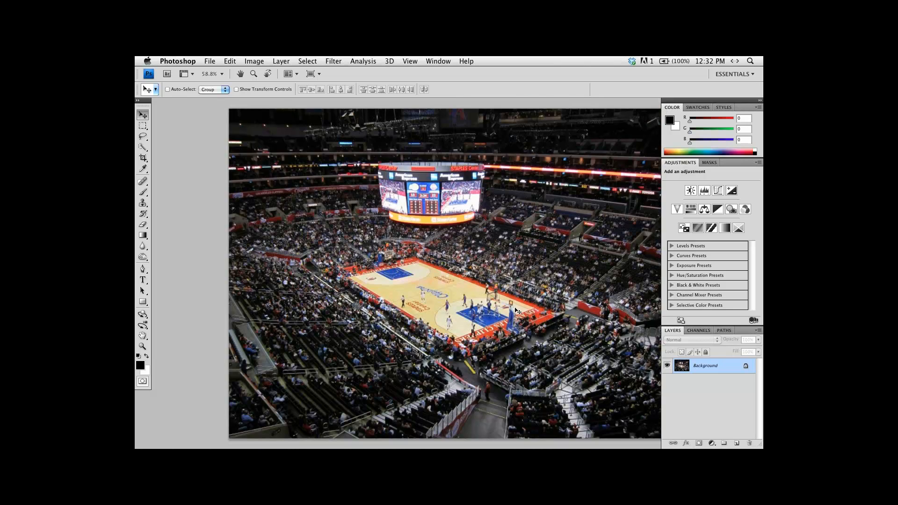
drag(534, 286, 511, 285)
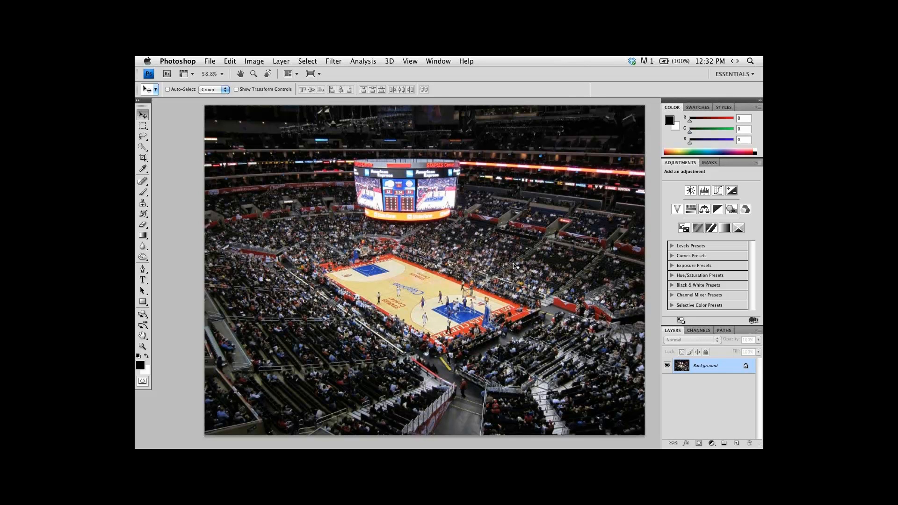
Add a new blank layer in Normal mode at 100% opacity above the arena photo and briefly show the Gradient tool.
click(758, 331)
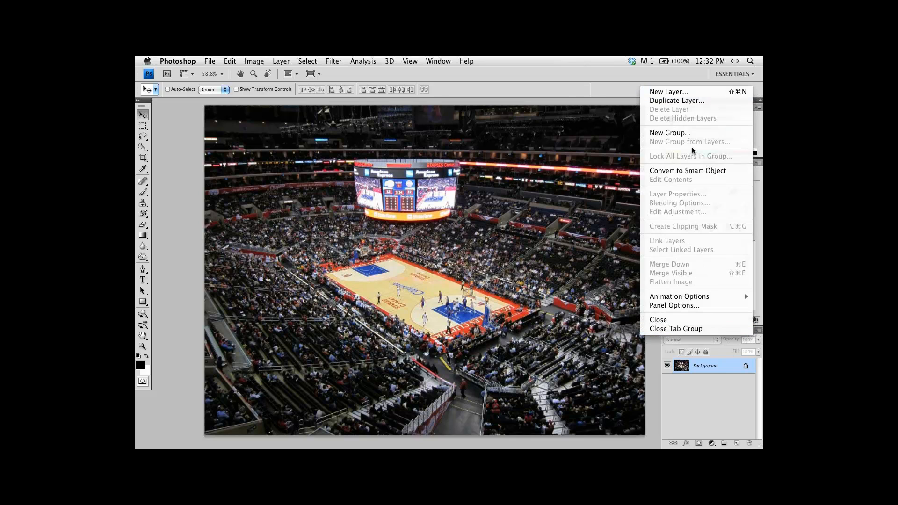
click(695, 93)
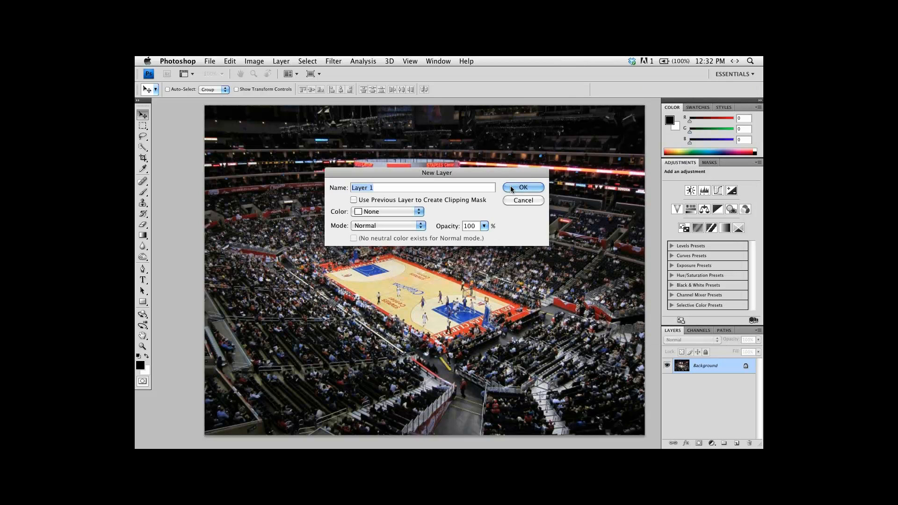
click(510, 186)
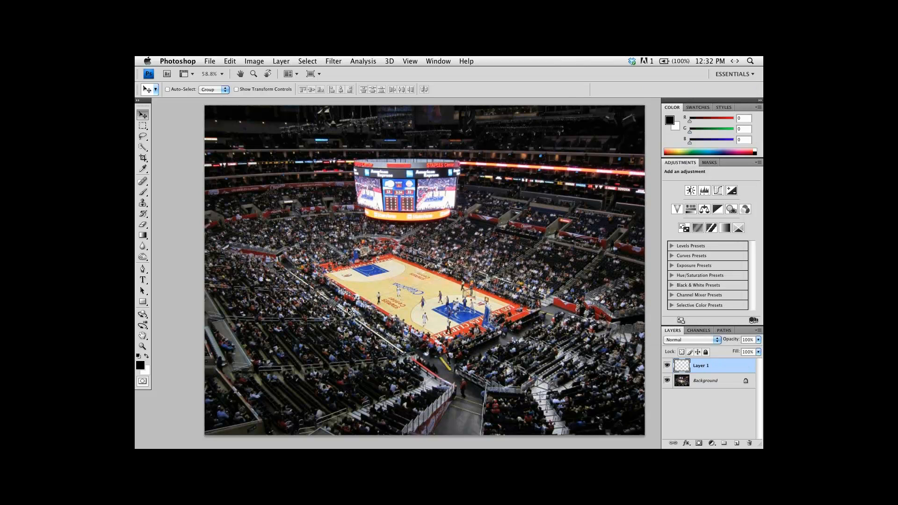
click(143, 236)
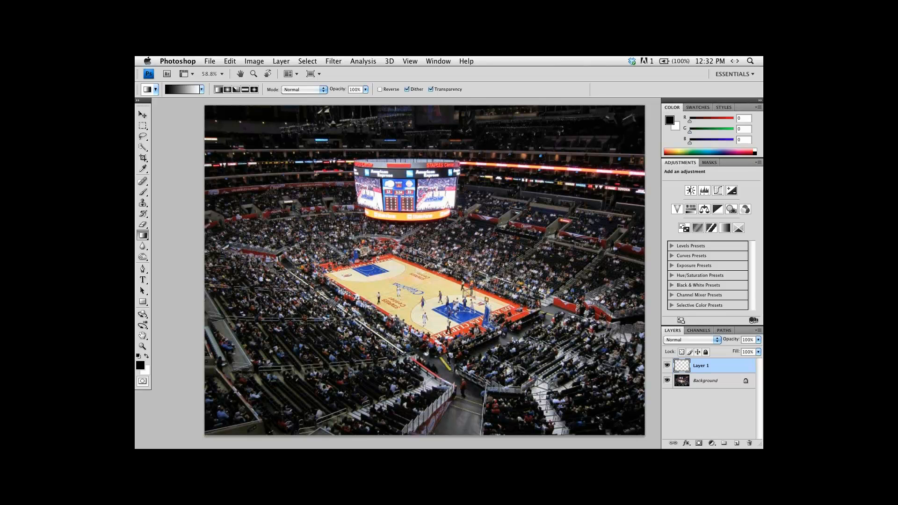
key(v)
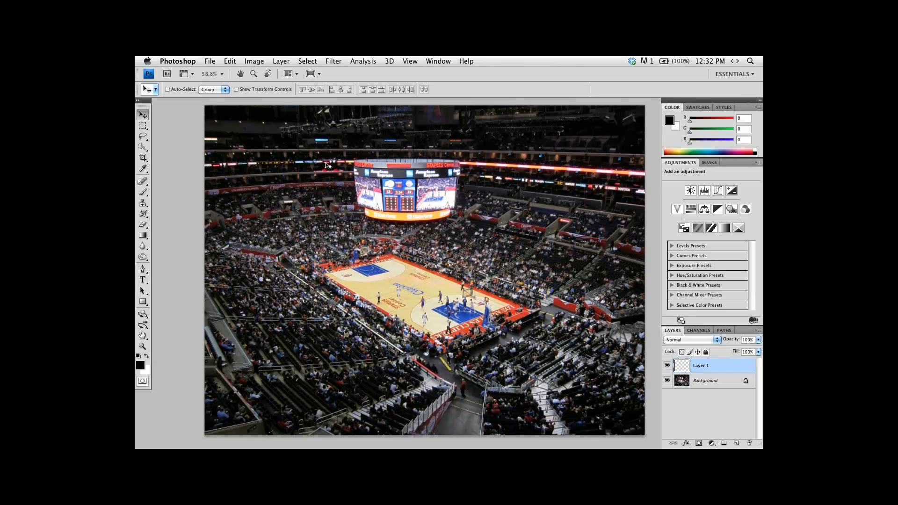
Draw a vertical black-to-white gradient on Layer 1, undo it, and redraw it with Reverse enabled down to the photo's bottom edge.
click(143, 236)
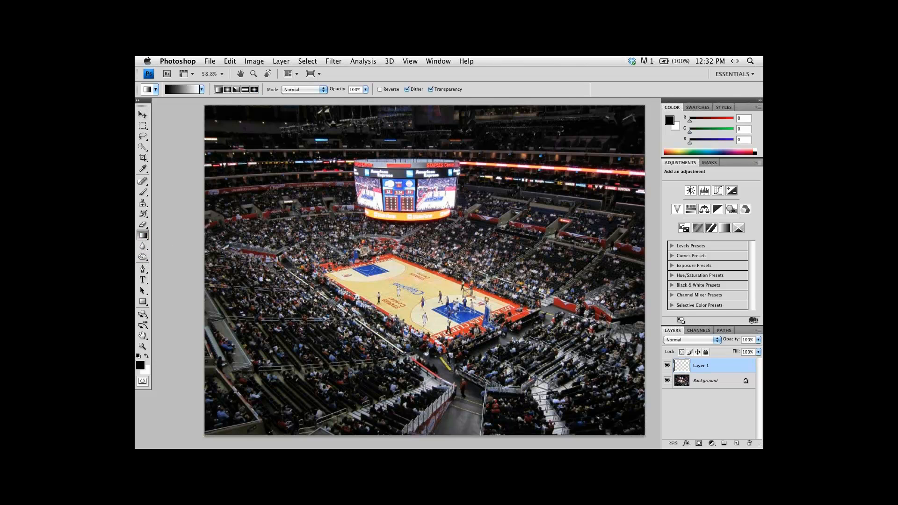
drag(320, 157, 319, 436)
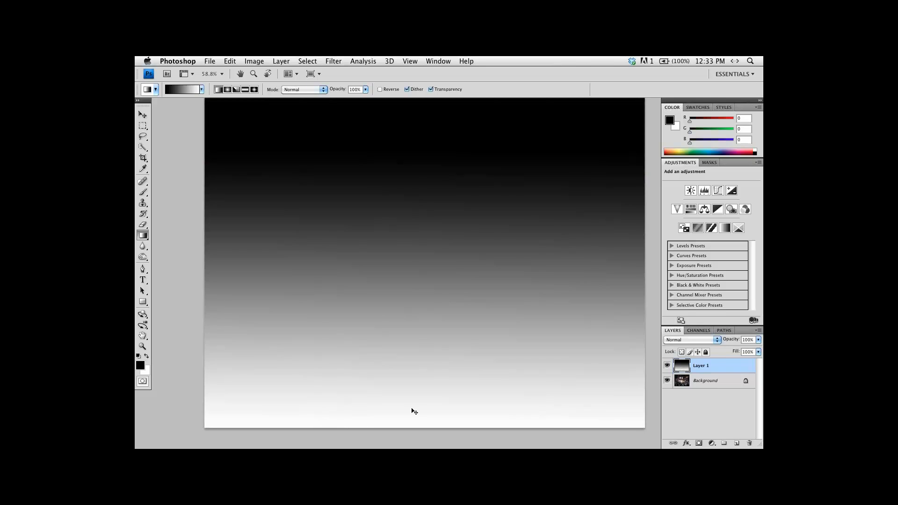
key(super+z)
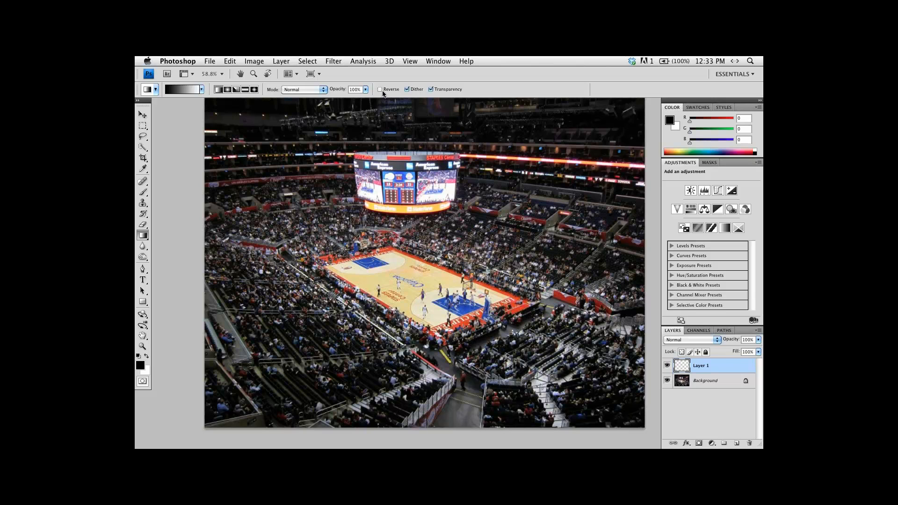
click(380, 89)
drag(318, 147, 319, 427)
key(space)
mouse_move(479, 234)
mouse_down()
mouse_move(476, 261)
mouse_move(475, 240)
mouse_up()
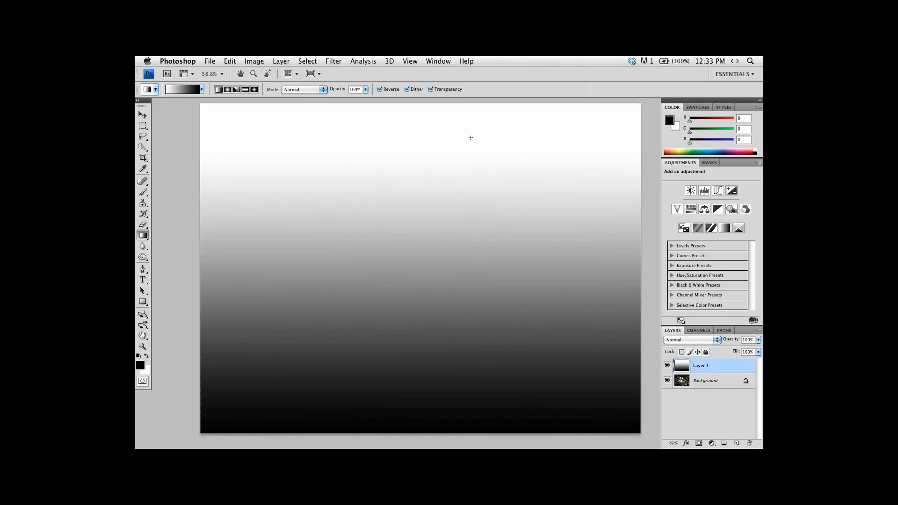
Hide the gradient on Layer 1 and duplicate the Background layer.
click(667, 368)
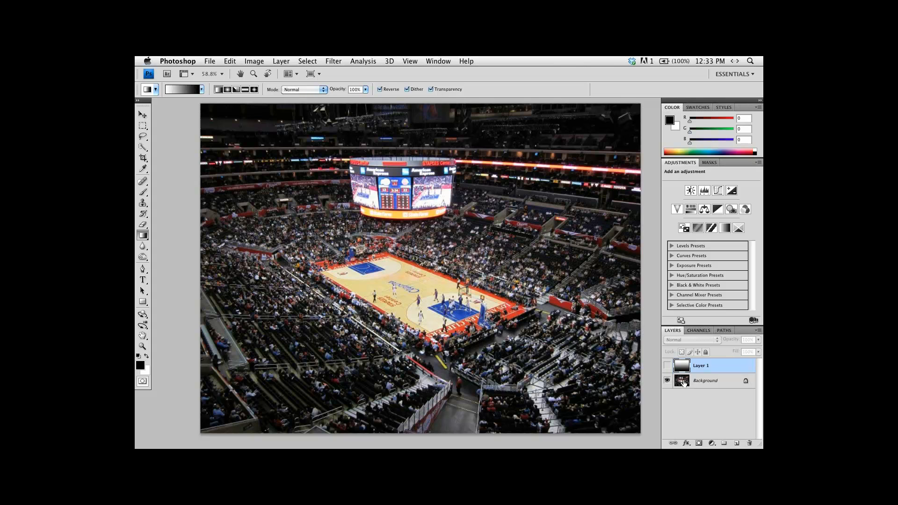
click(685, 382)
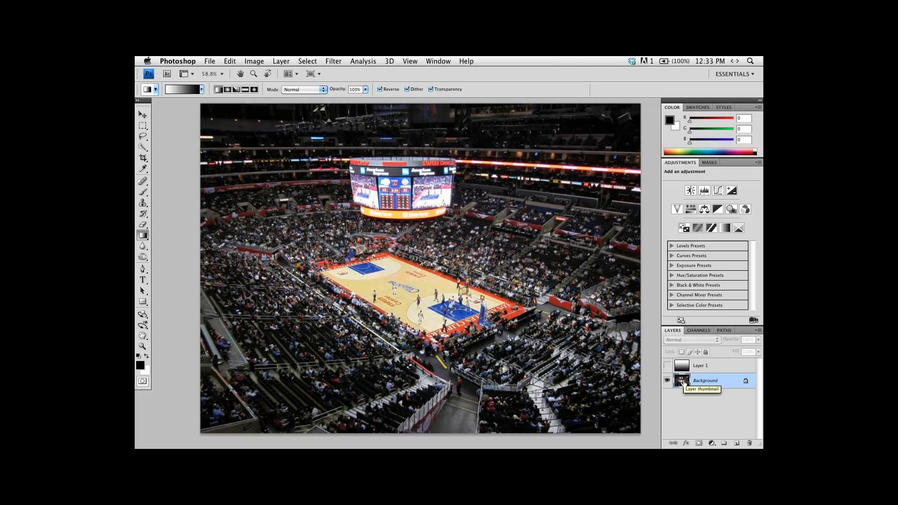
key(super+j)
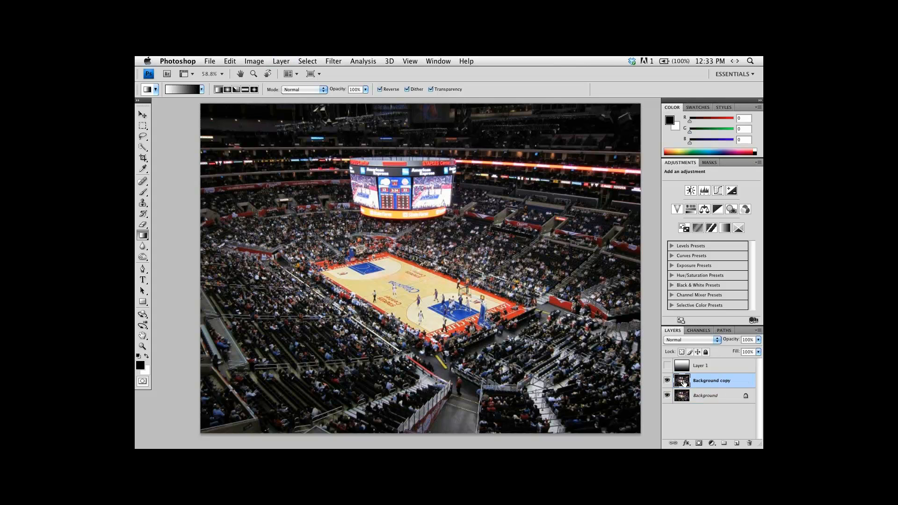
Open the Background copy layer in the Topaz ReMask 3 filter.
click(333, 61)
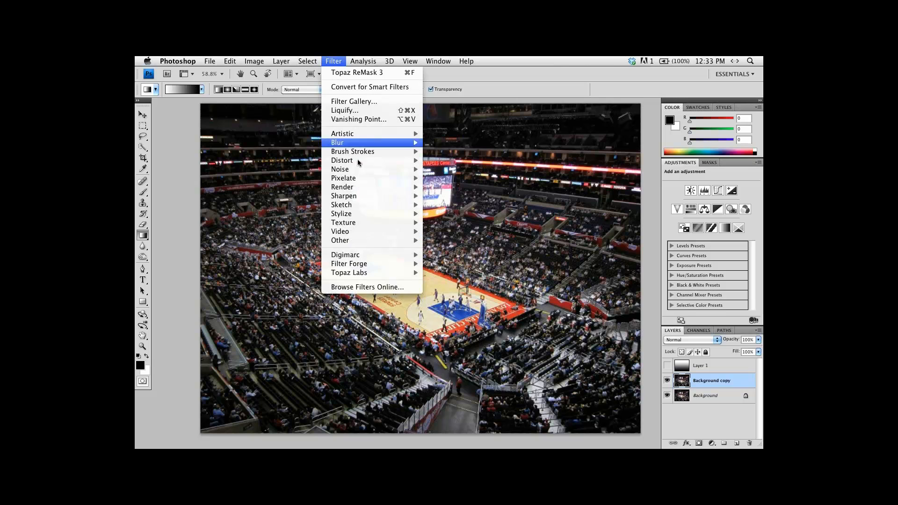
mouse_move(379, 273)
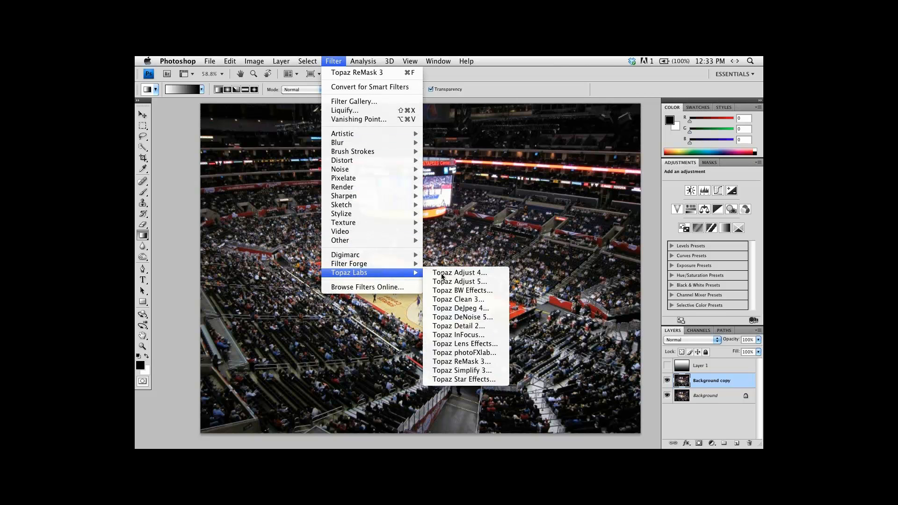
click(448, 363)
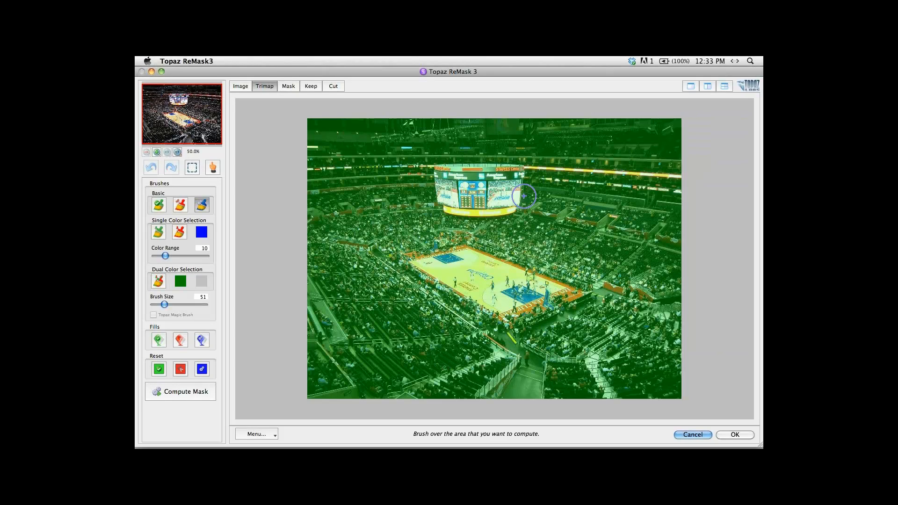
Outline the hanging scoreboard with the compute brush at size 21, and fill everything outside it as cut to compute the mask.
key(super+plus)
key(super+plus)
key(space)
drag(580, 177, 568, 329)
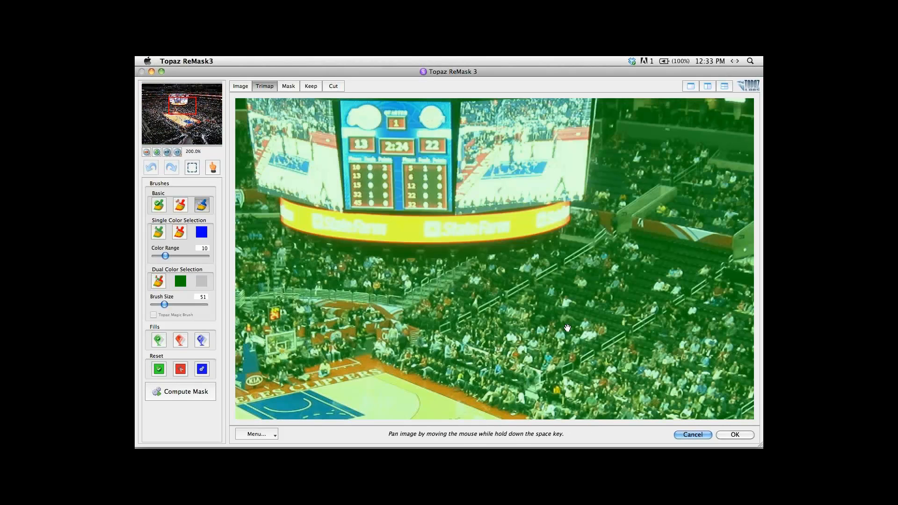
drag(599, 130, 652, 250)
key(bracketleft)
key(bracketleft)
key(bracketleft)
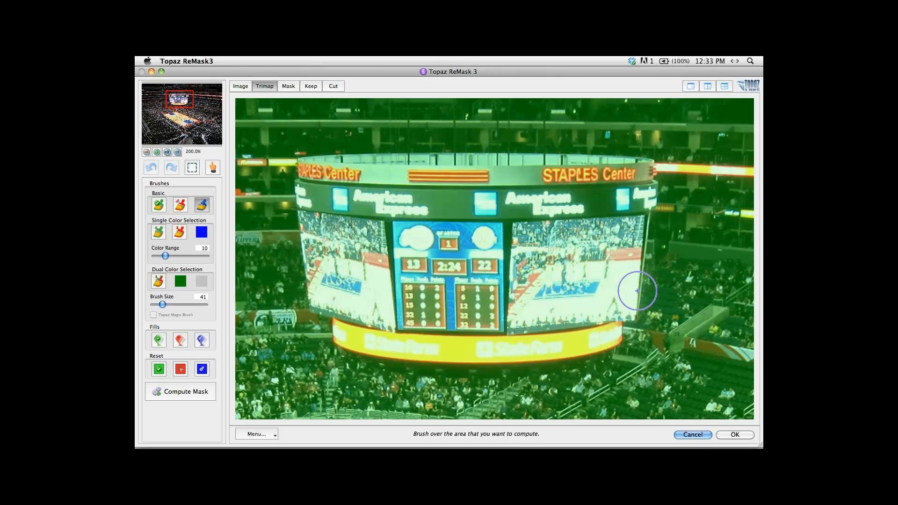
mouse_move(638, 294)
mouse_down()
mouse_move(637, 314)
mouse_move(657, 186)
mouse_move(652, 169)
mouse_move(635, 160)
mouse_move(402, 151)
mouse_move(299, 164)
mouse_move(291, 193)
mouse_move(300, 266)
mouse_move(312, 321)
mouse_move(327, 319)
mouse_move(333, 345)
mouse_move(409, 363)
mouse_move(547, 364)
mouse_move(623, 343)
mouse_move(639, 309)
mouse_up()
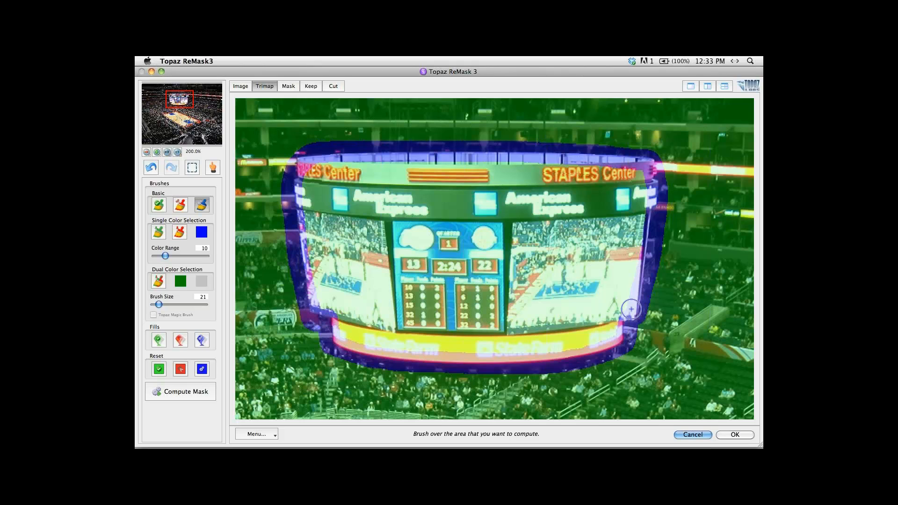
click(181, 341)
click(699, 265)
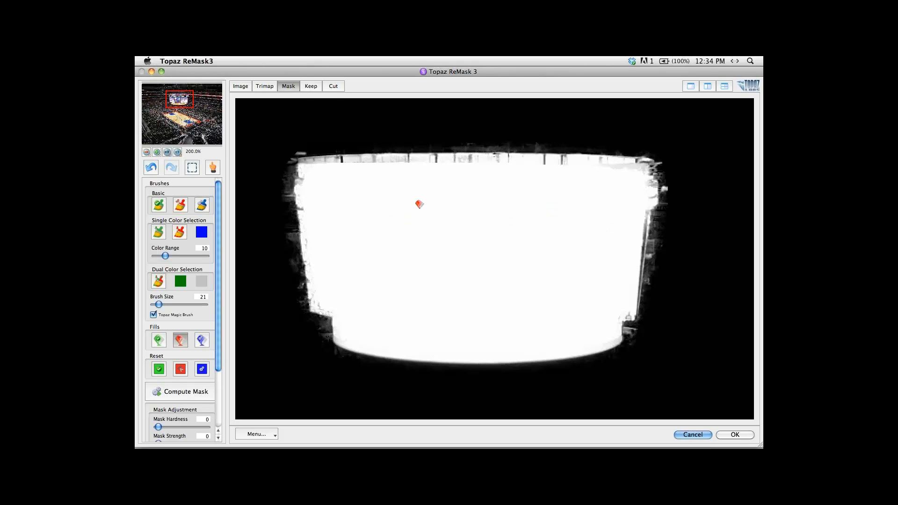
Fill the gaps along the scoreboard mask's top and right edges with the keep brush at size 21.
key(q)
click(451, 169)
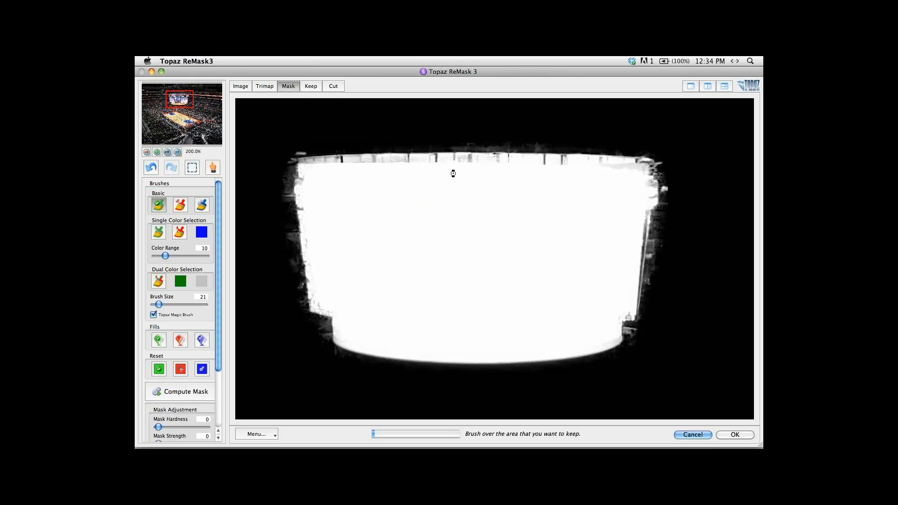
click(379, 169)
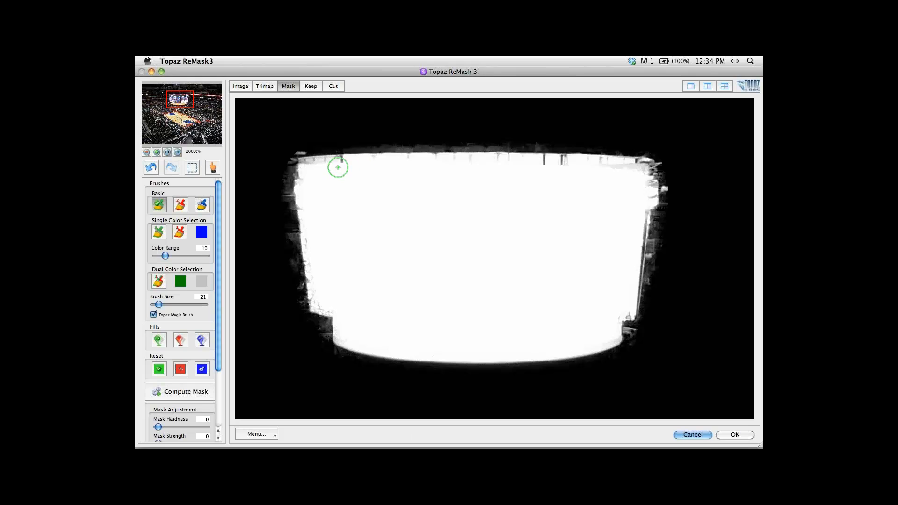
drag(337, 169, 315, 172)
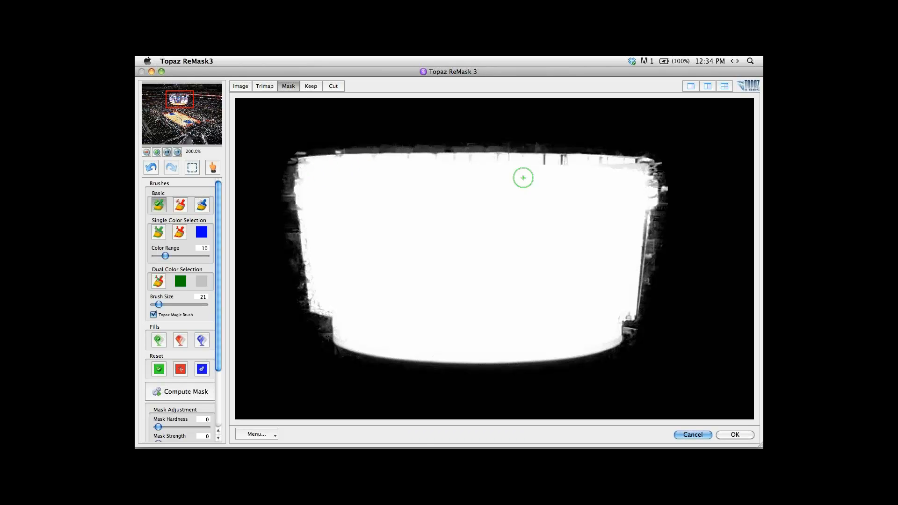
drag(637, 171, 511, 174)
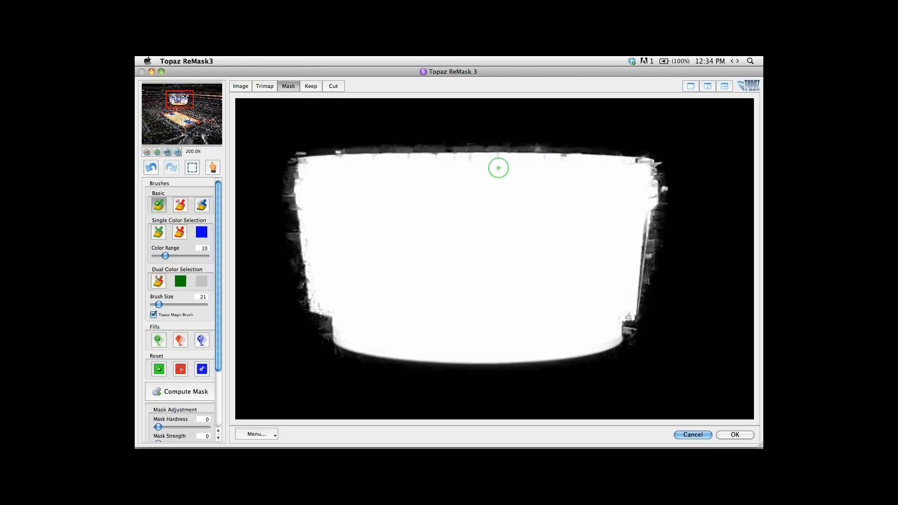
click(499, 168)
drag(634, 211, 633, 265)
Clean the grey residue outside the scoreboard mask's right, left and top edges with the cut brush at size 21.
key(w)
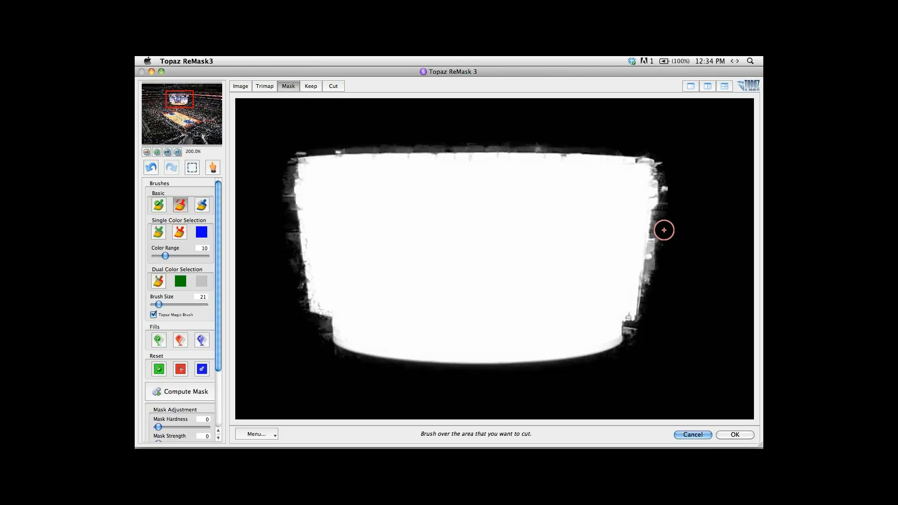
drag(664, 230, 658, 318)
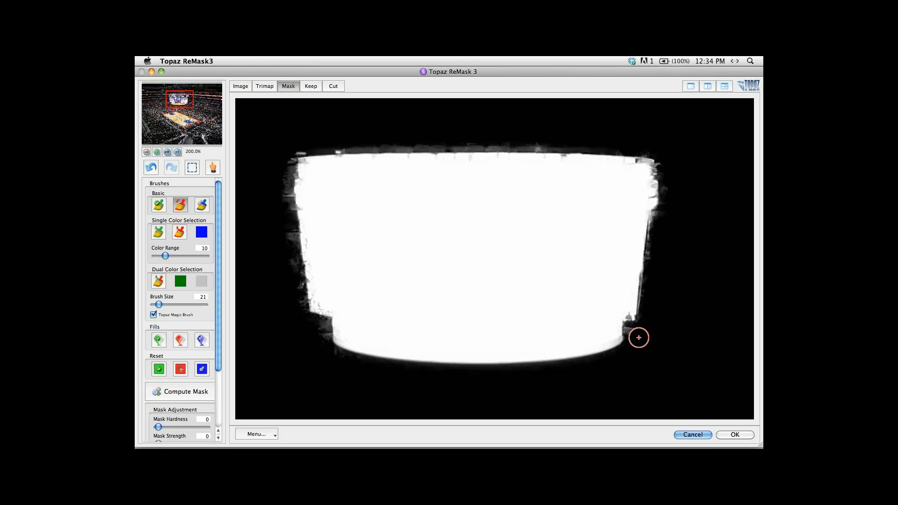
drag(316, 333, 326, 327)
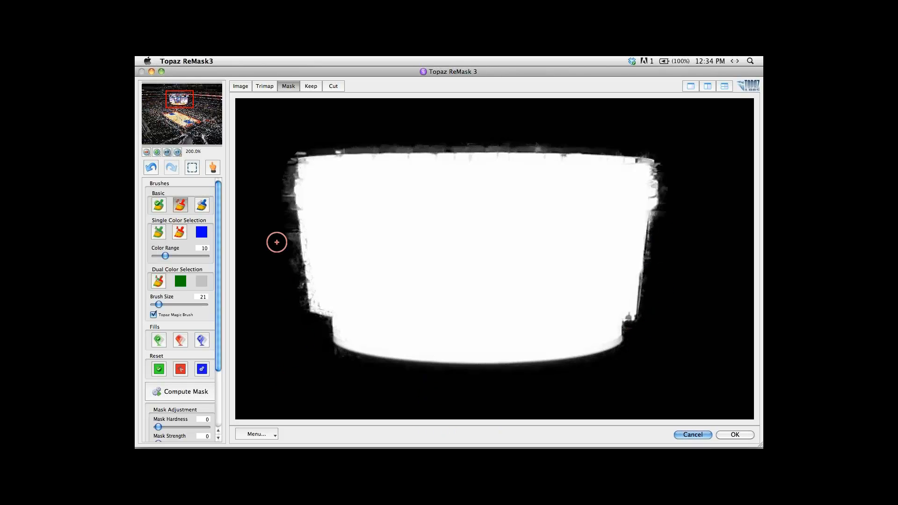
drag(276, 226, 280, 281)
drag(280, 204, 281, 192)
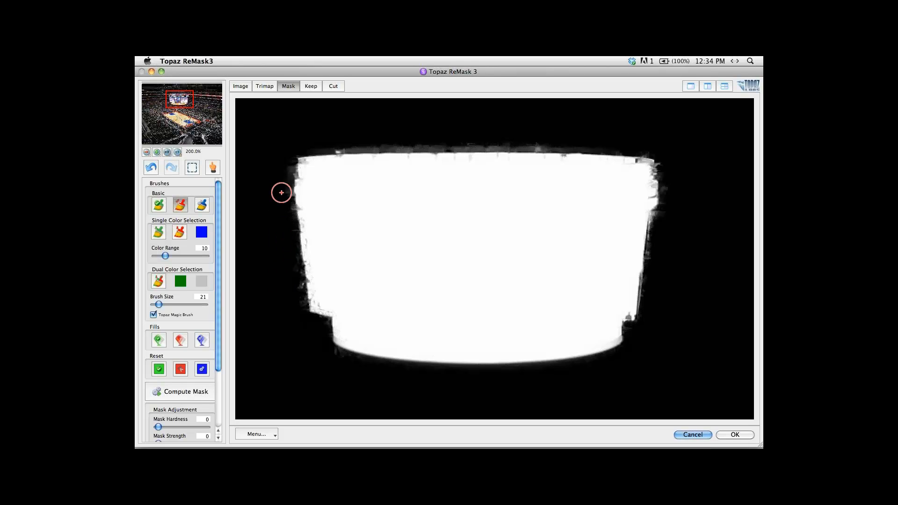
drag(287, 276, 298, 272)
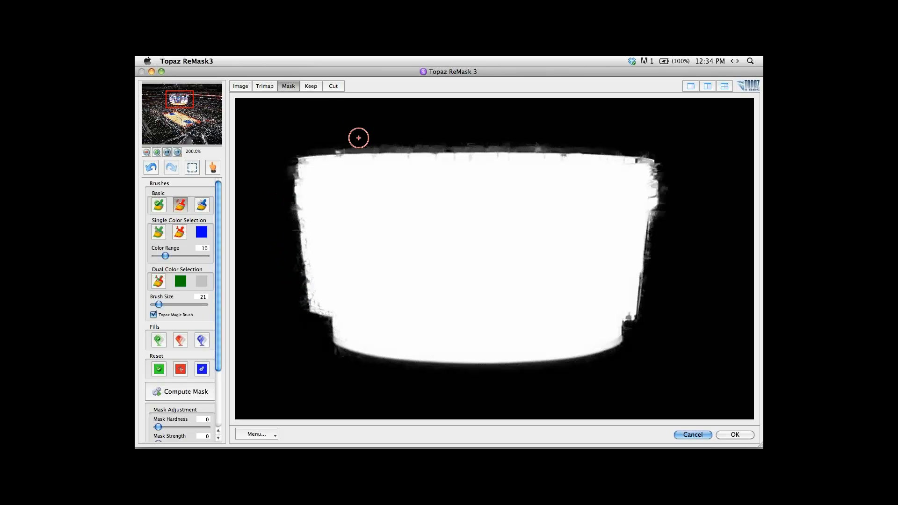
drag(362, 138, 537, 139)
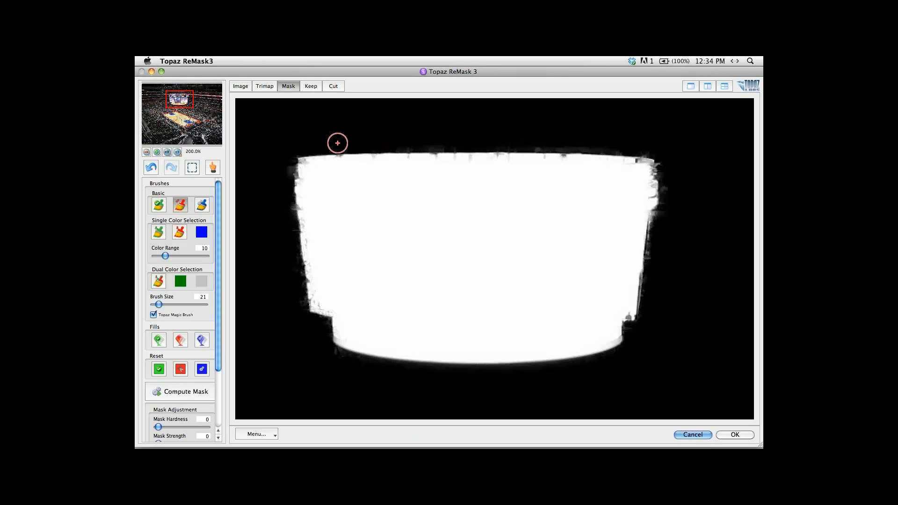
Restore the scoreboard mask's lower-right corner with the keep brush and apply the mask to the Background copy.
key(k)
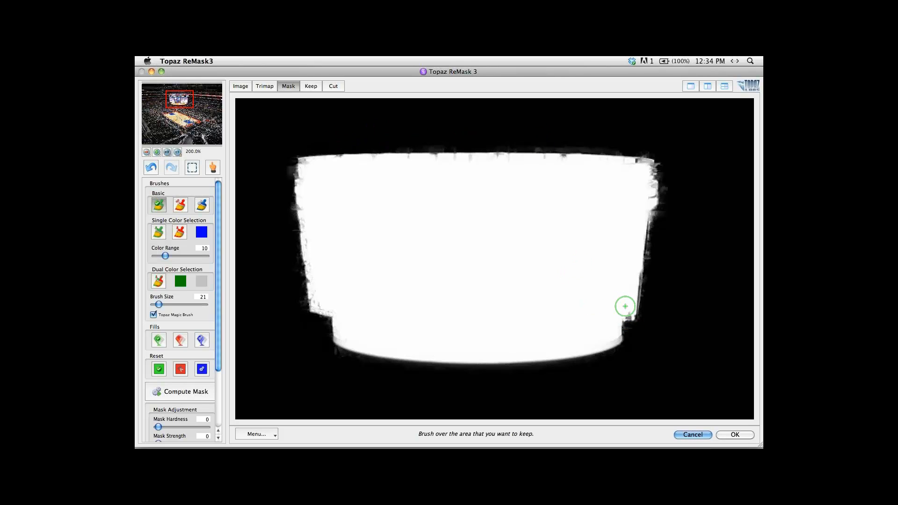
click(626, 306)
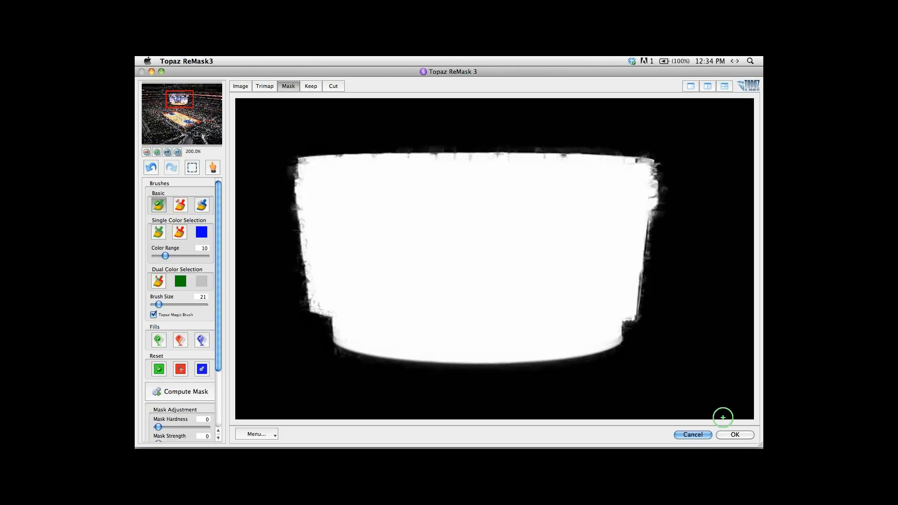
click(736, 435)
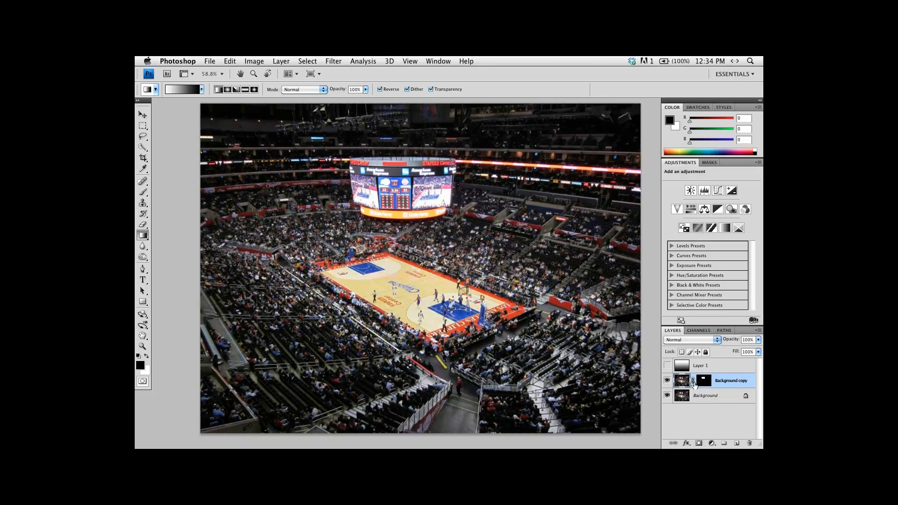
Check the scoreboard cutout with the Background layer temporarily hidden, and view the Background copy's layer mask on its own.
click(666, 397)
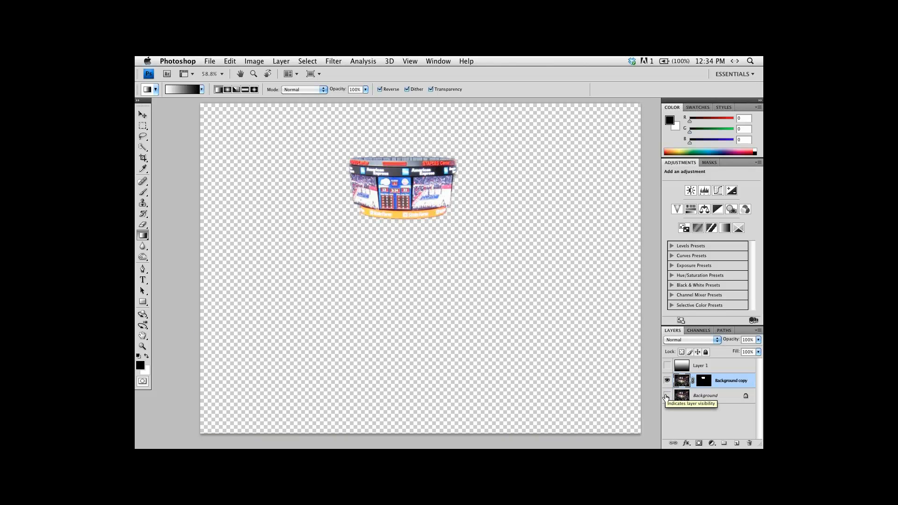
click(666, 397)
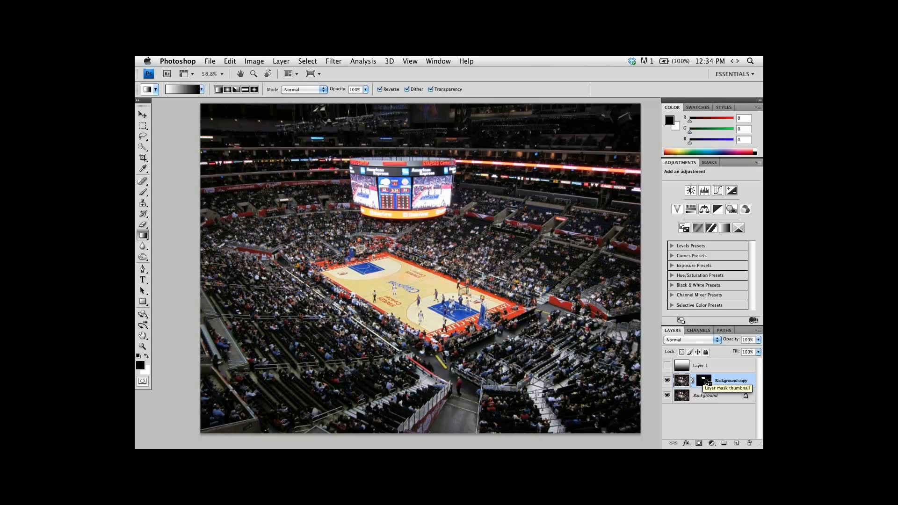
right_click(707, 381)
key(Escape)
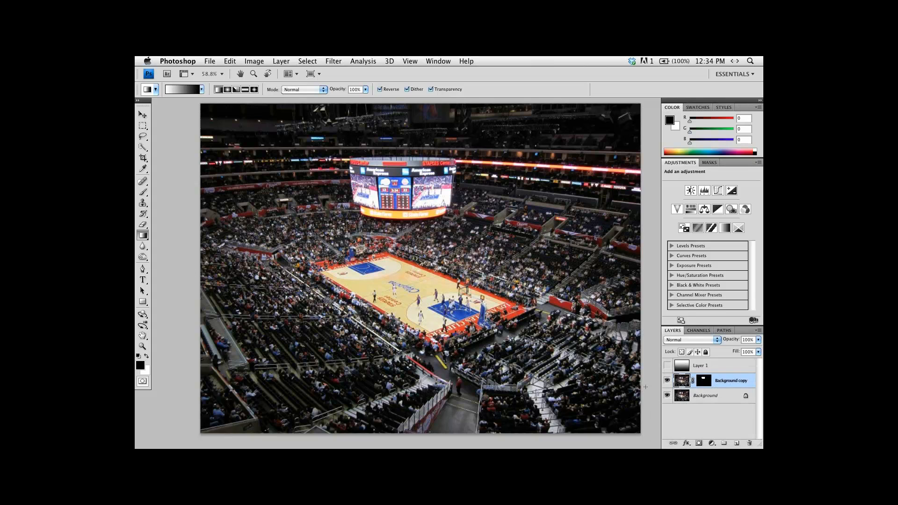
alt+click(704, 382)
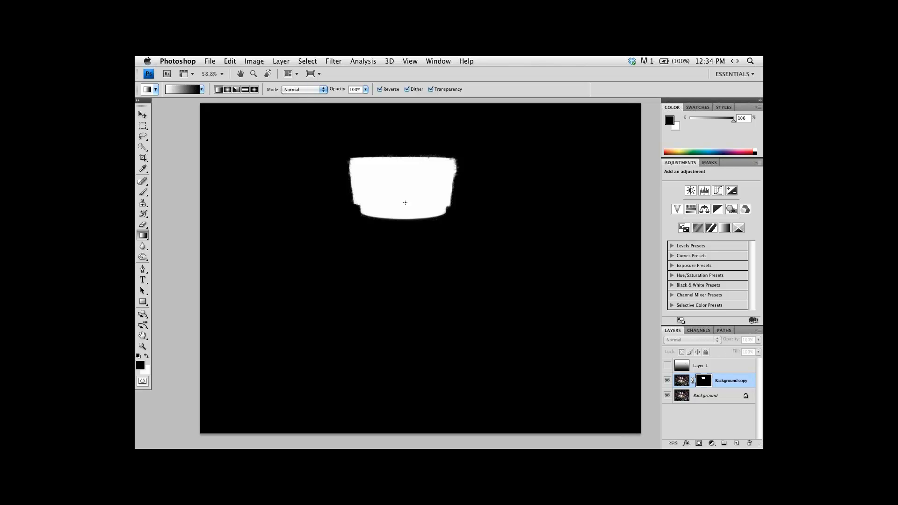
click(681, 382)
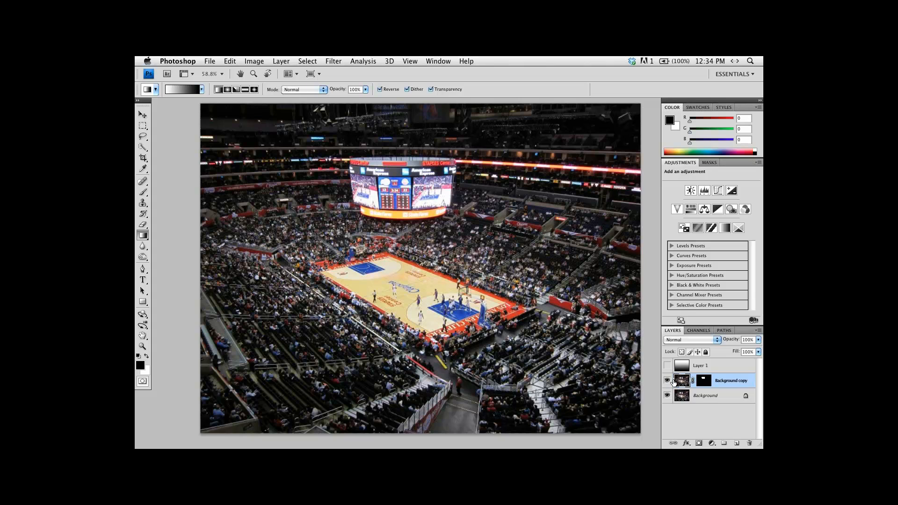
Show the gradient on Layer 1 again and permanently apply the Background copy's layer mask to that layer.
click(667, 366)
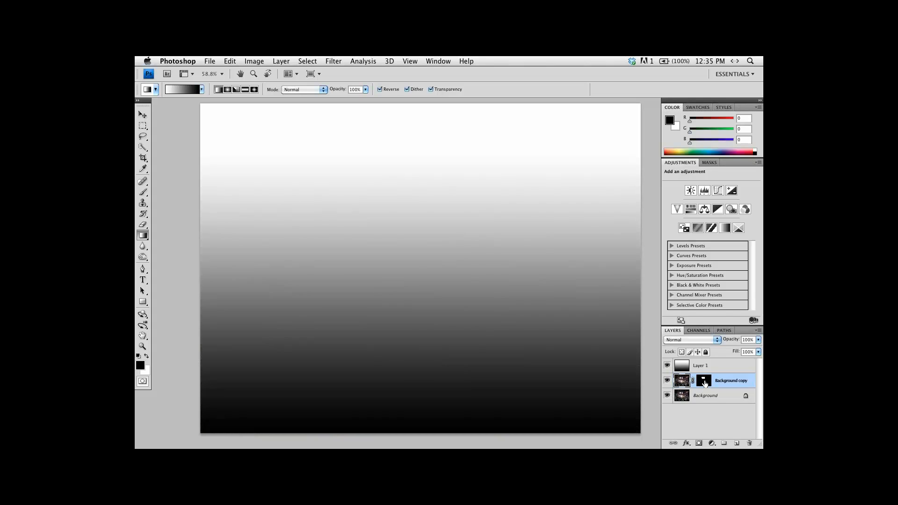
click(705, 381)
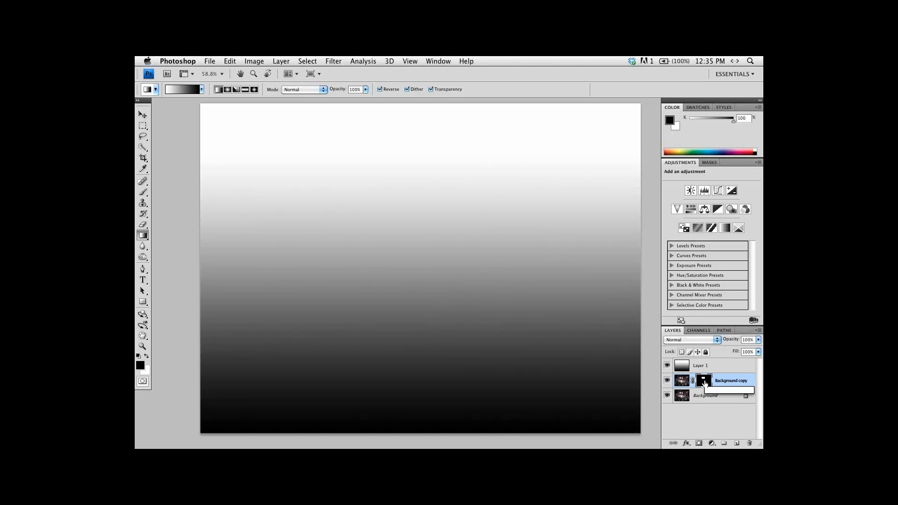
right_click(705, 382)
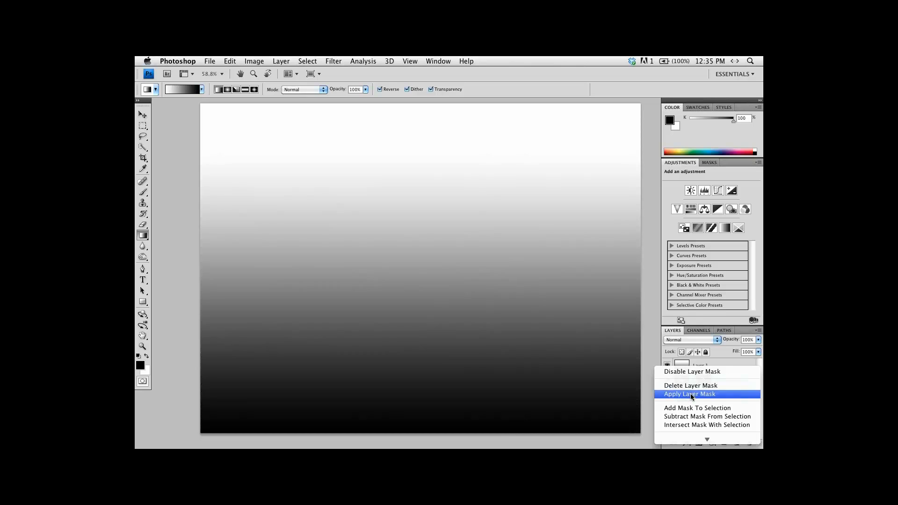
click(690, 394)
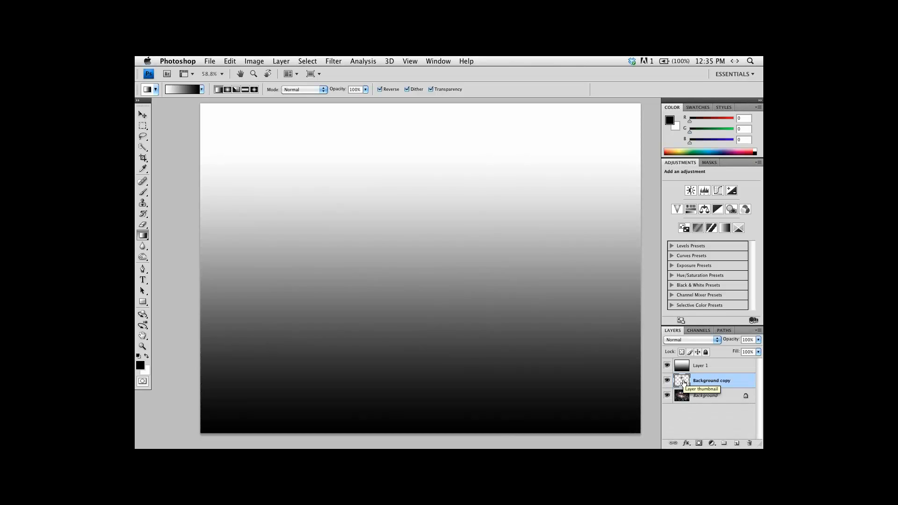
Load the scoreboard cutout's outline as a selection, then make Layer 1 active with the Background copy hidden.
super+click(683, 382)
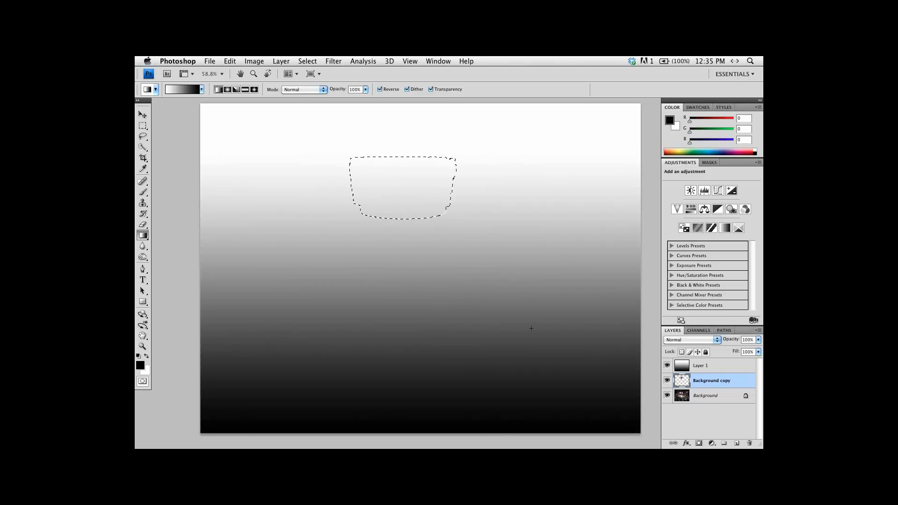
click(715, 370)
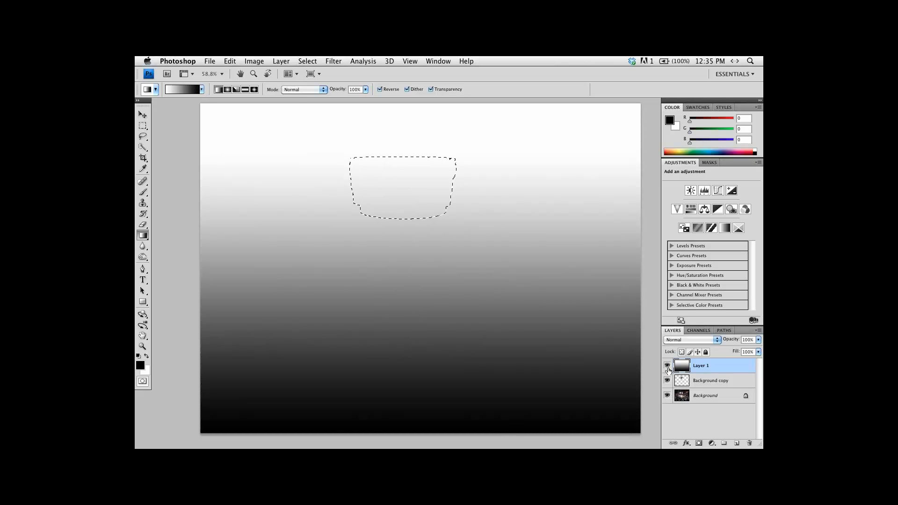
drag(668, 366, 668, 382)
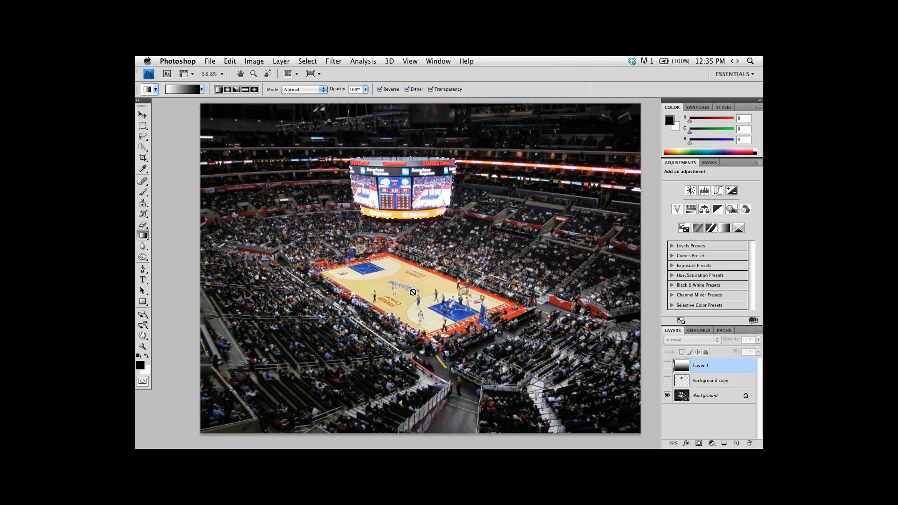
click(668, 366)
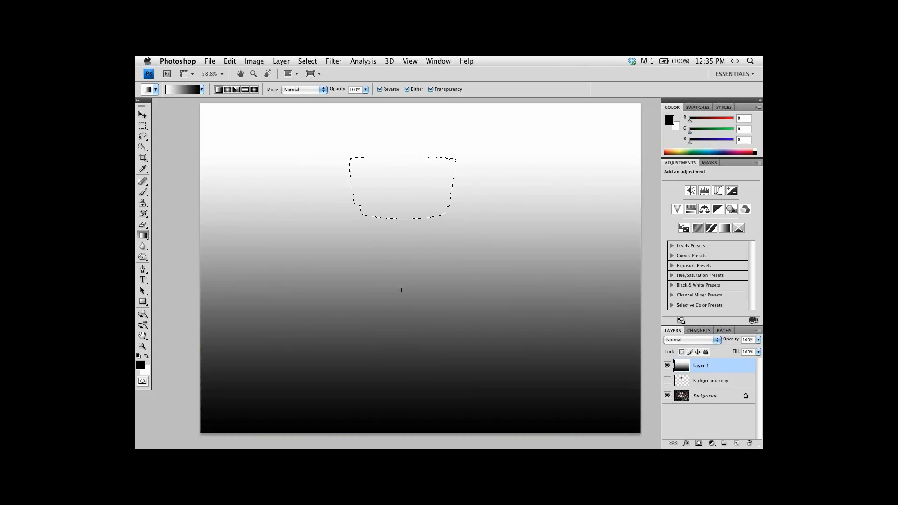
Fill the scoreboard selection on Layer 1 with gray 636363 sampled from the gradient at 100% opacity, and deselect.
click(229, 62)
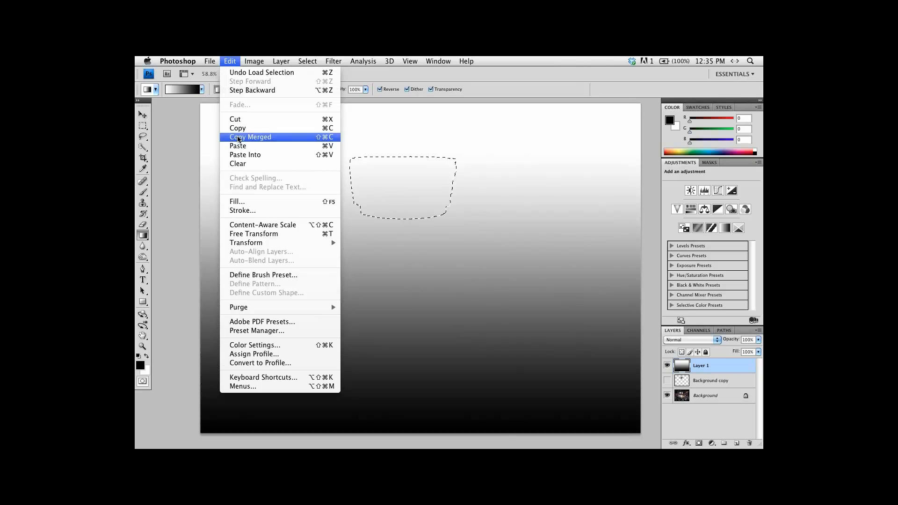
click(249, 202)
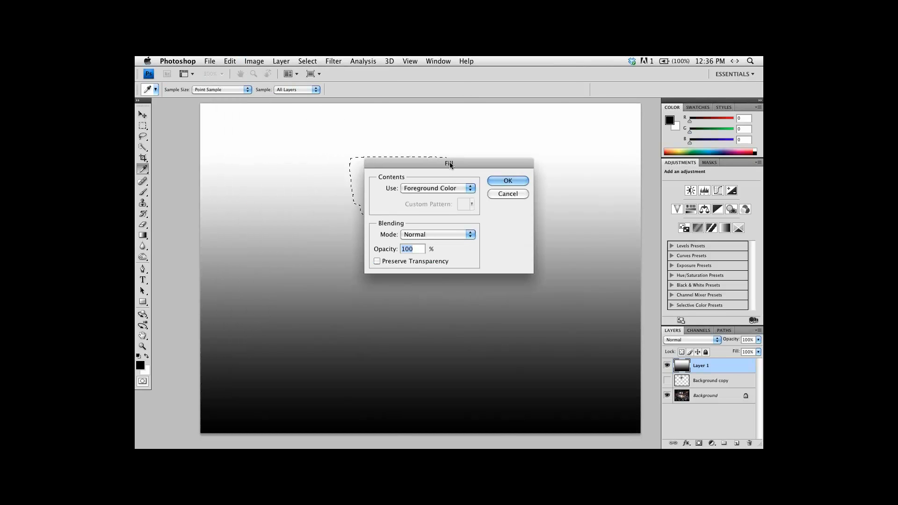
drag(449, 163, 239, 200)
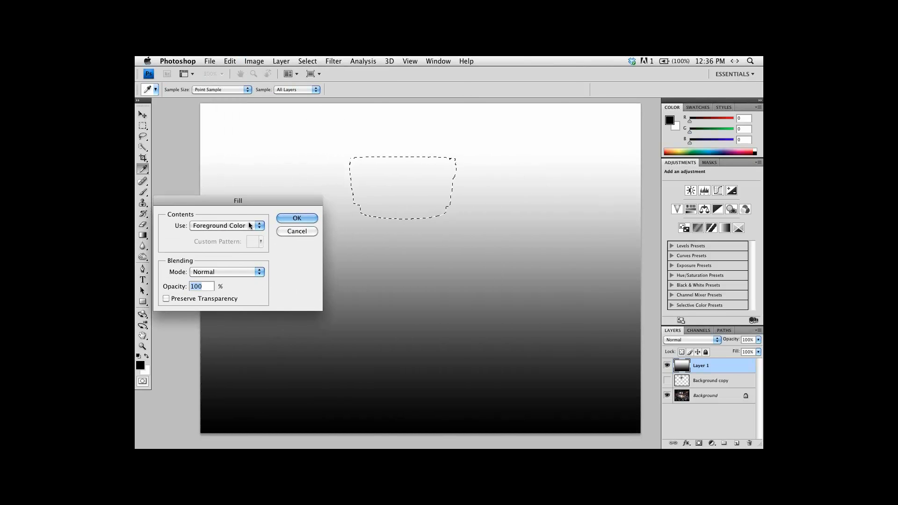
click(262, 227)
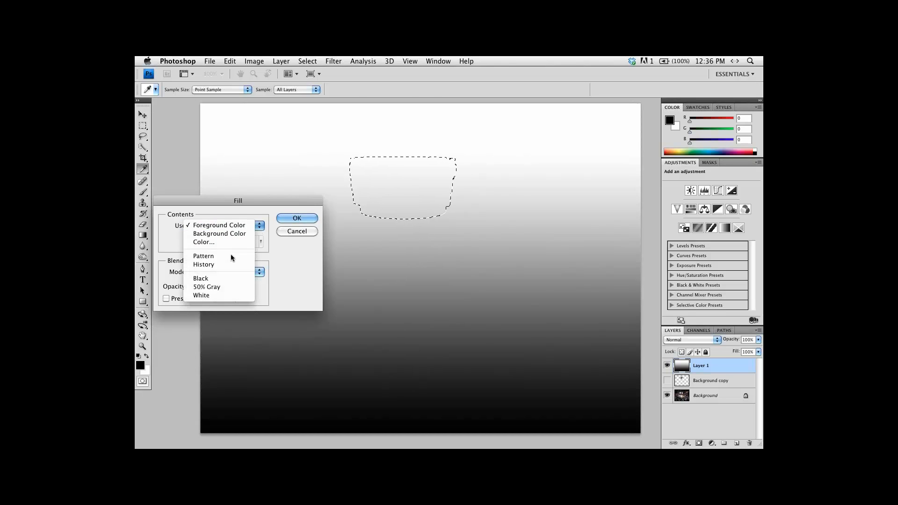
click(215, 242)
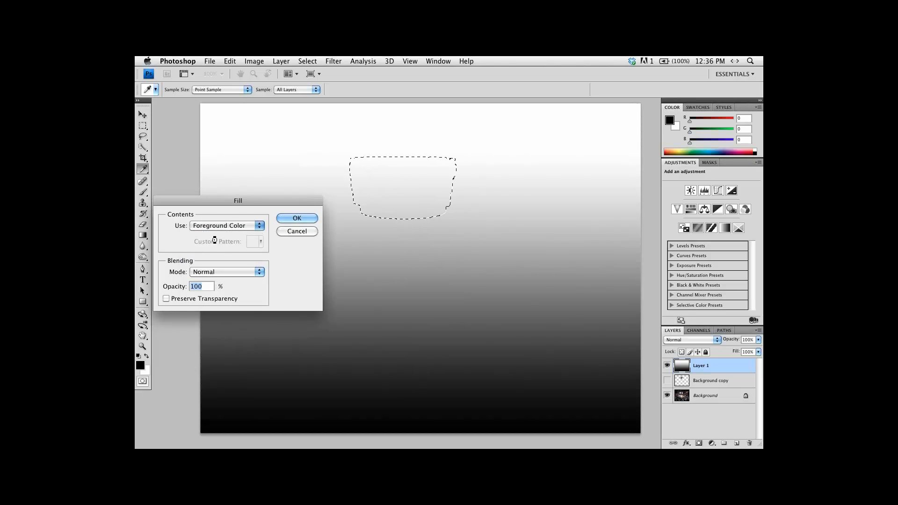
drag(416, 140, 583, 147)
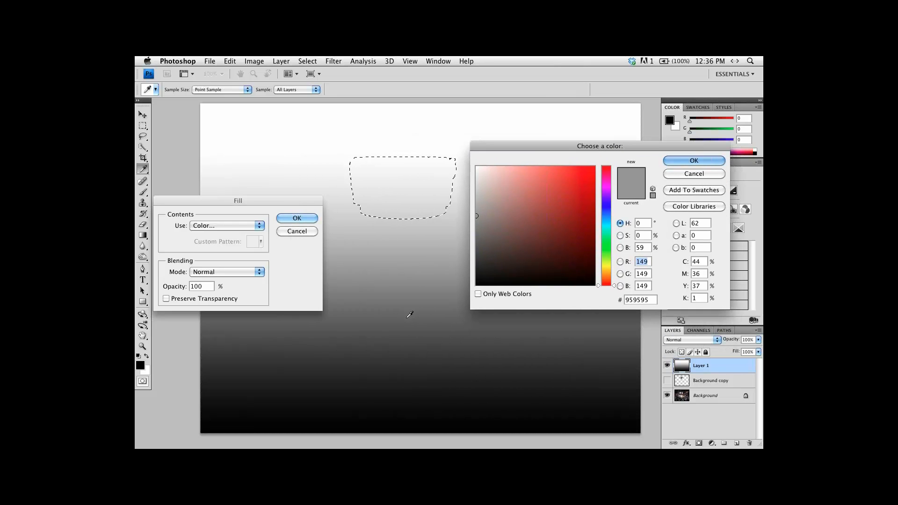
click(424, 309)
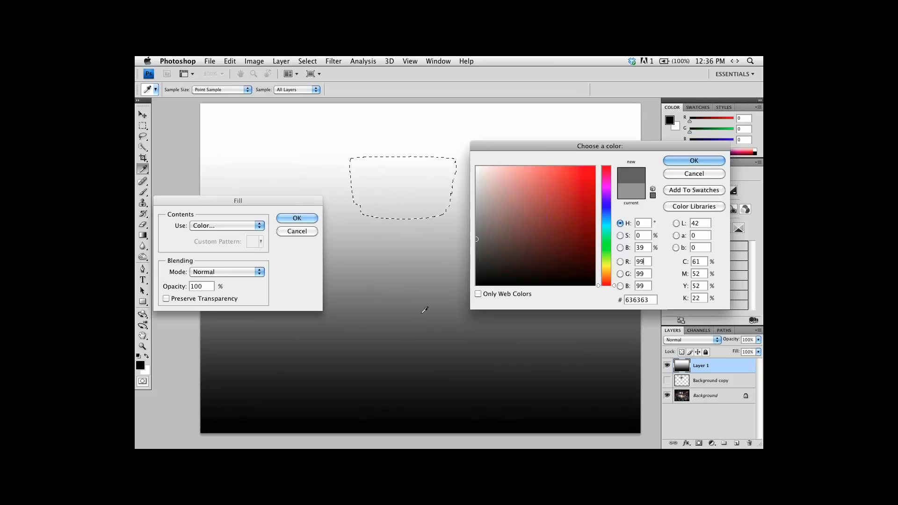
click(681, 161)
click(298, 219)
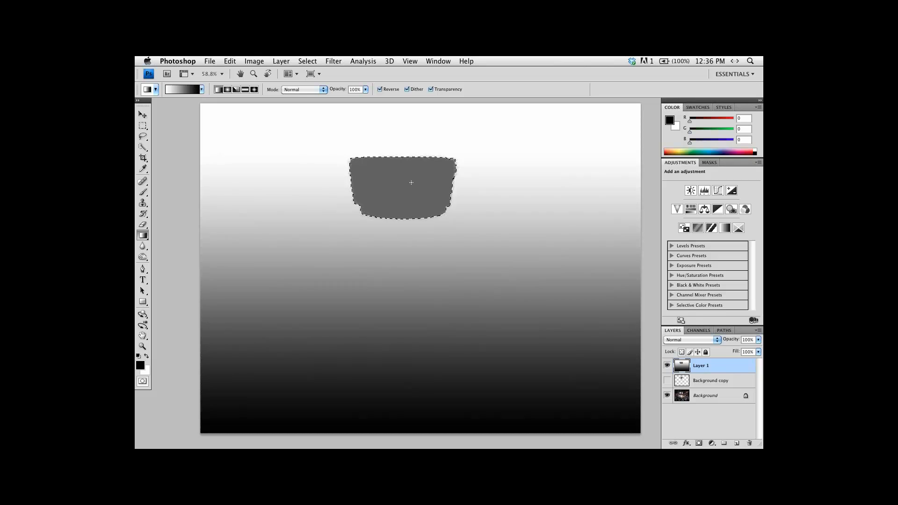
key(super+d)
click(210, 61)
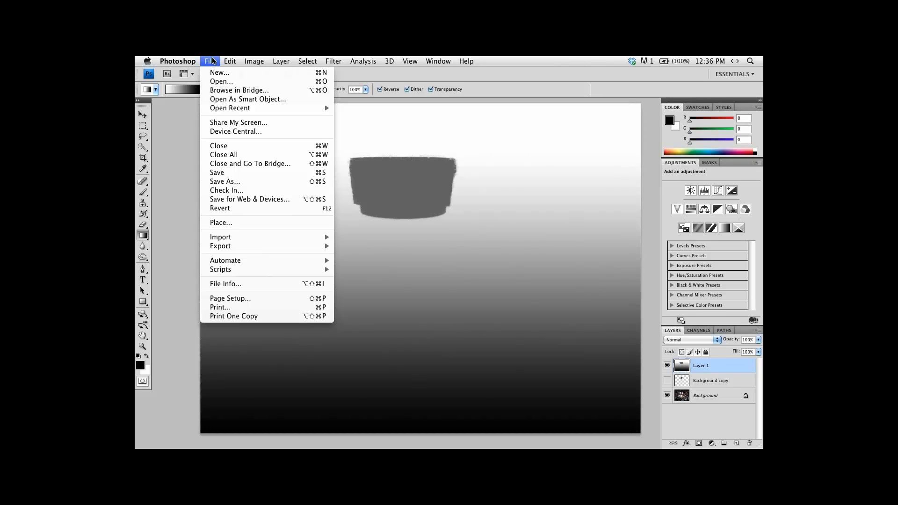
click(241, 182)
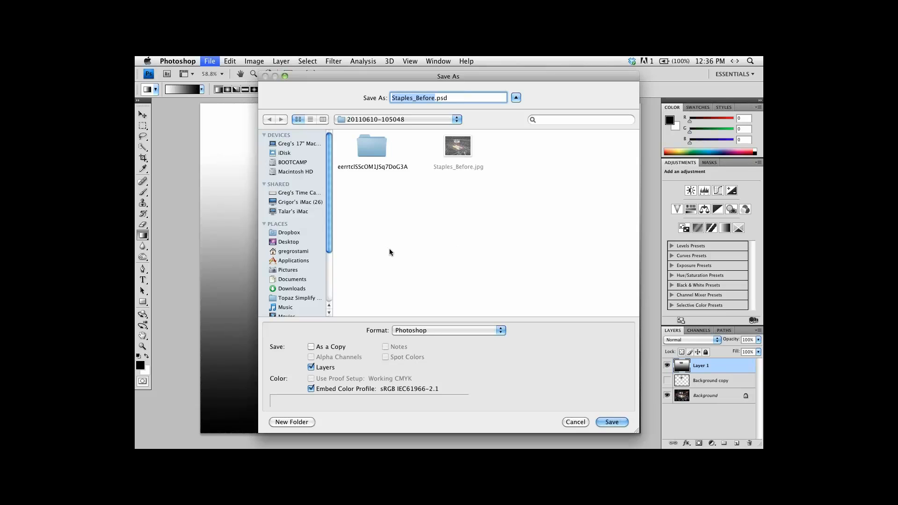
click(451, 330)
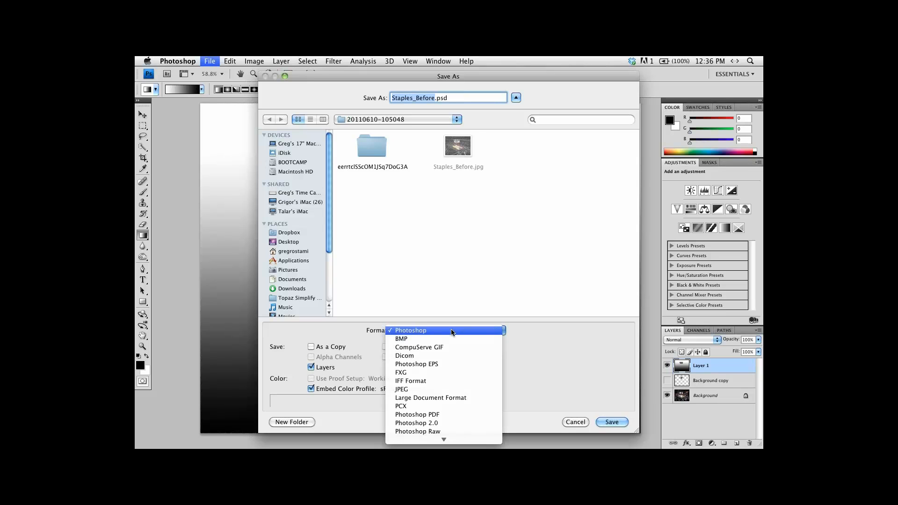
scroll(445, 383, down, 5)
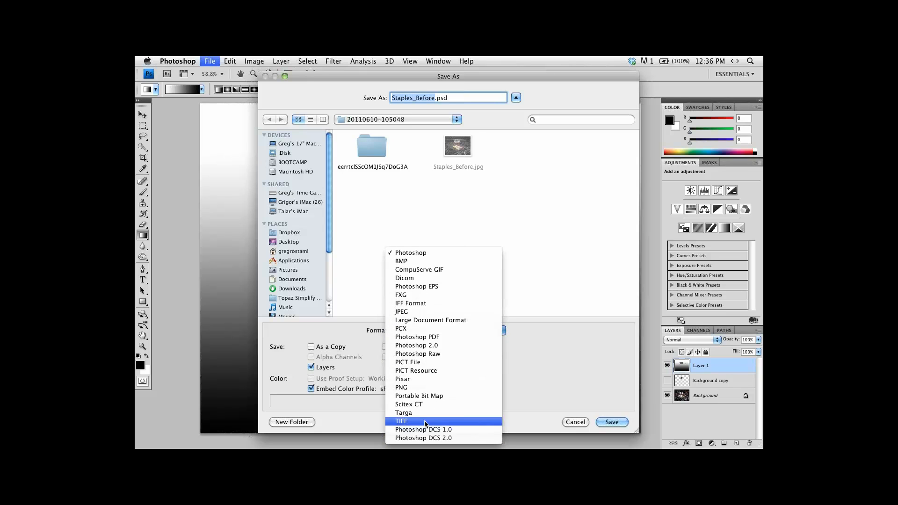
click(427, 421)
click(463, 98)
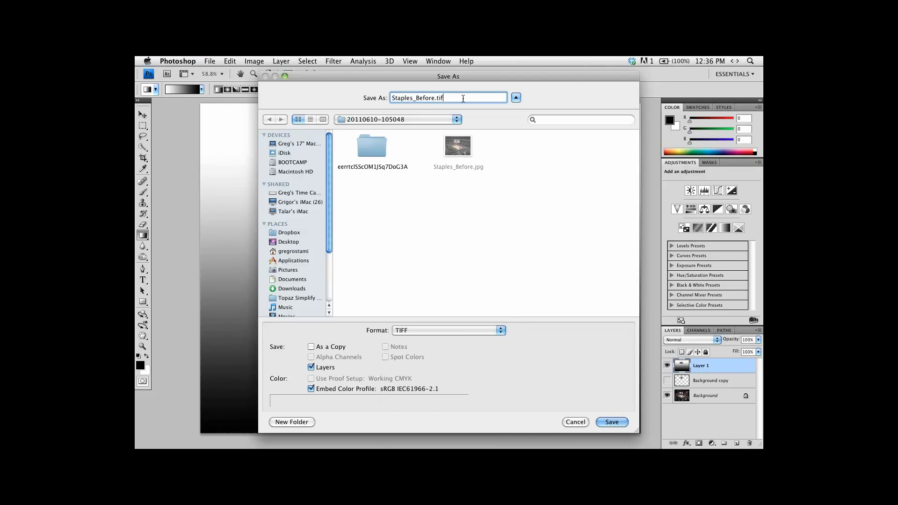
text(f)
click(274, 241)
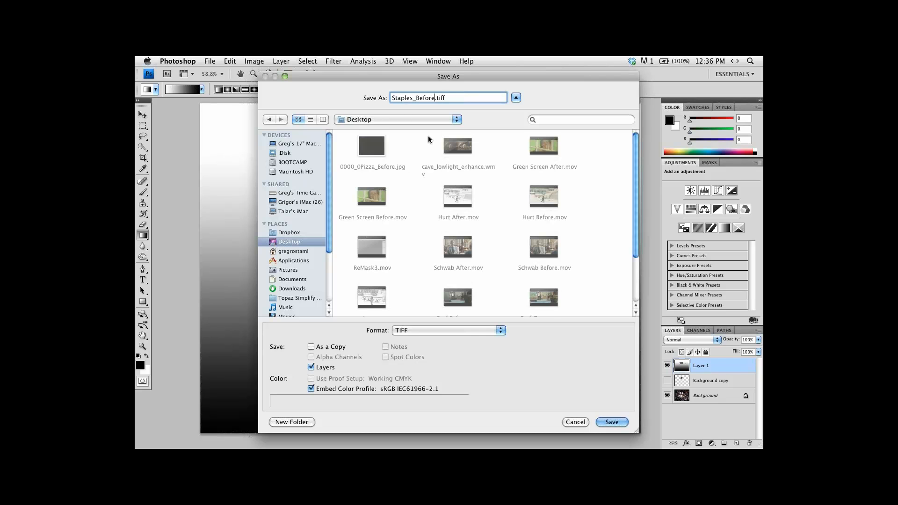
key(BackSpace)
key(BackSpace)
key(BackSpace)
key(BackSpace)
key(BackSpace)
key(BackSpace)
key(BackSpace)
key(BackSpace)
key(BackSpace)
key(BackSpace)
key(BackSpace)
key(BackSpace)
key(BackSpace)
text(depth)
click(612, 423)
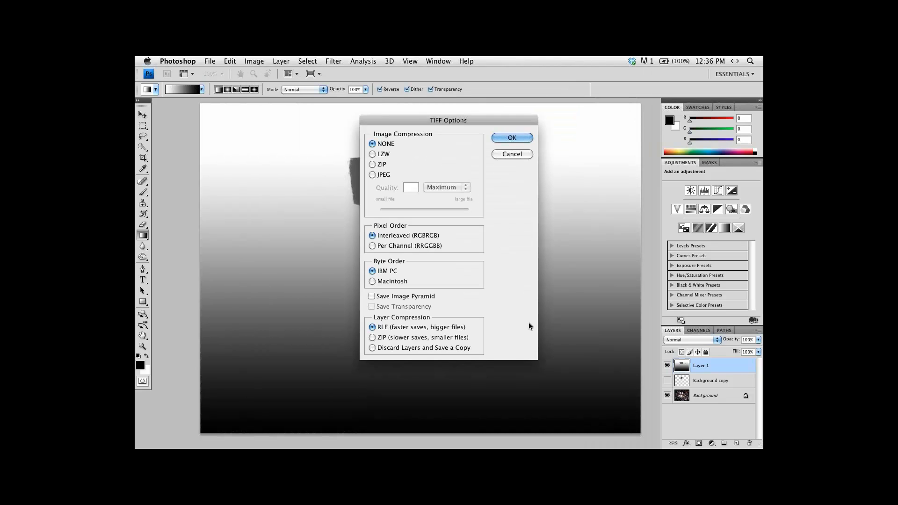
click(513, 138)
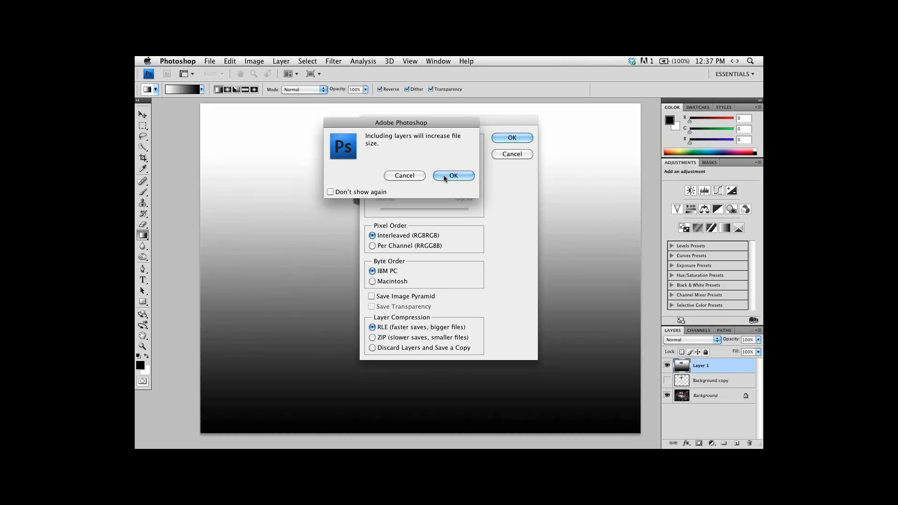
click(405, 176)
click(505, 154)
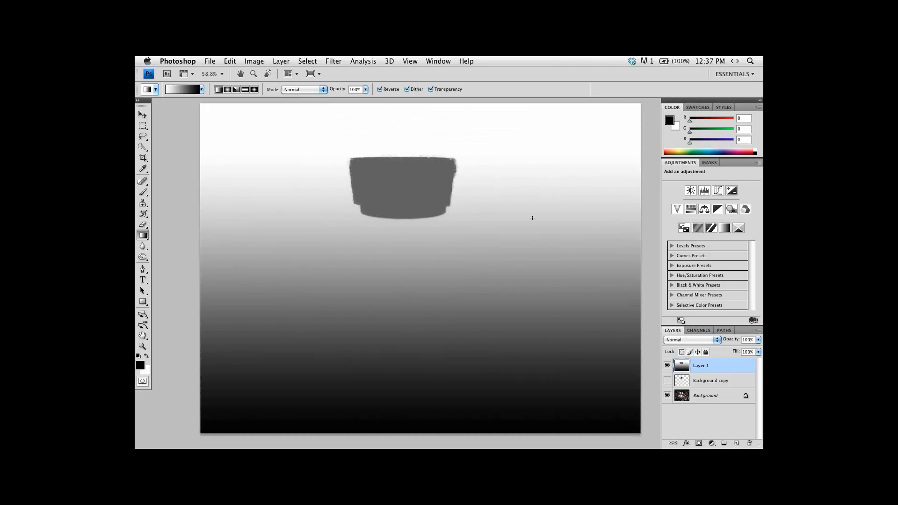
Flatten the image into a single Background layer, discarding the hidden layers.
click(761, 330)
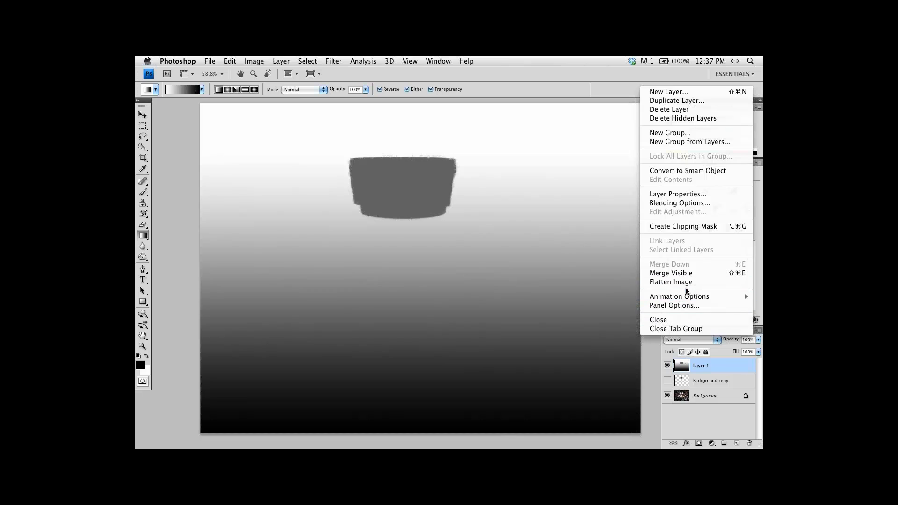
click(689, 284)
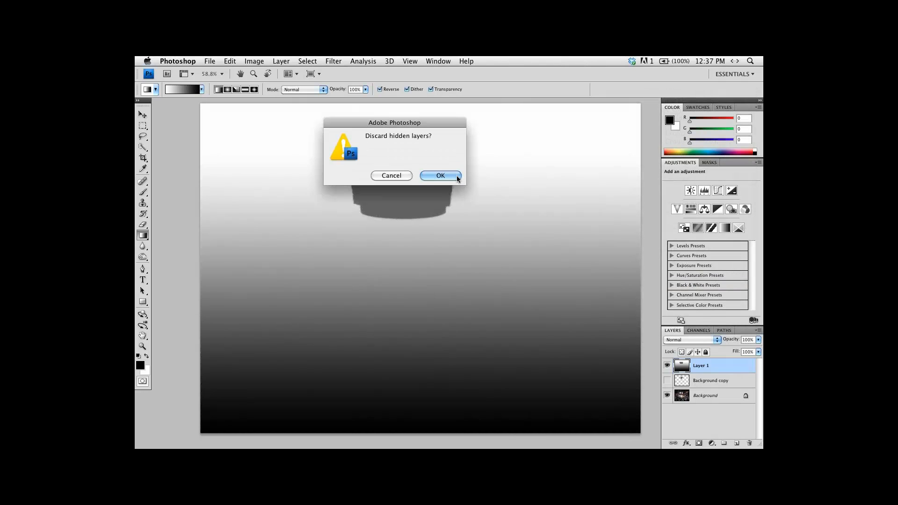
click(441, 176)
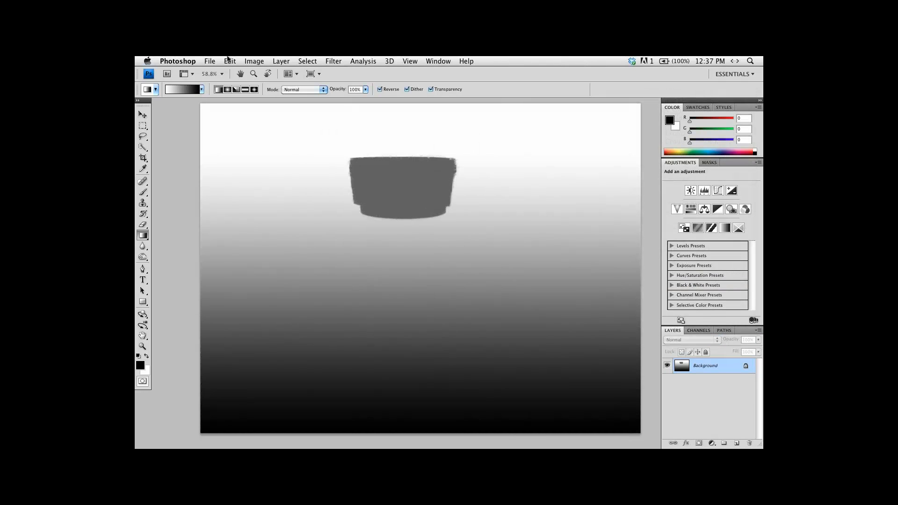
Start saving the flattened image as a new file on the Desktop in TIFF format.
click(209, 61)
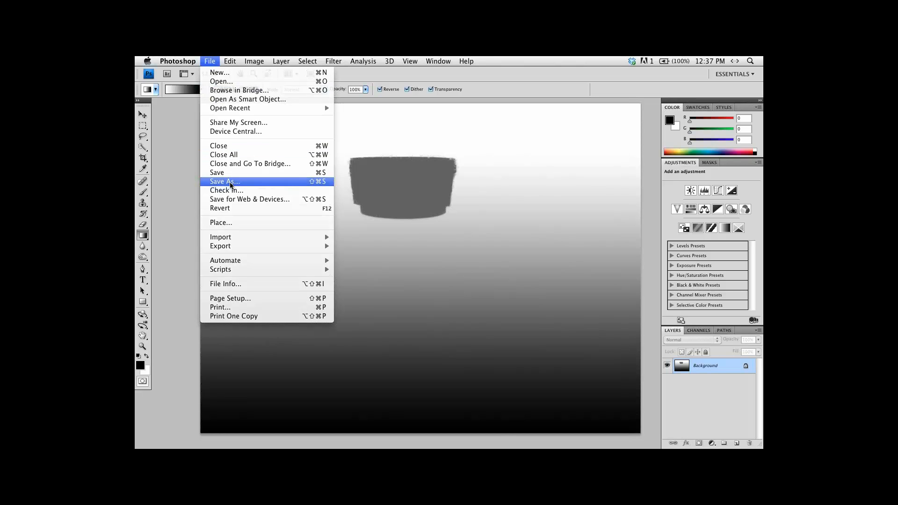
click(231, 184)
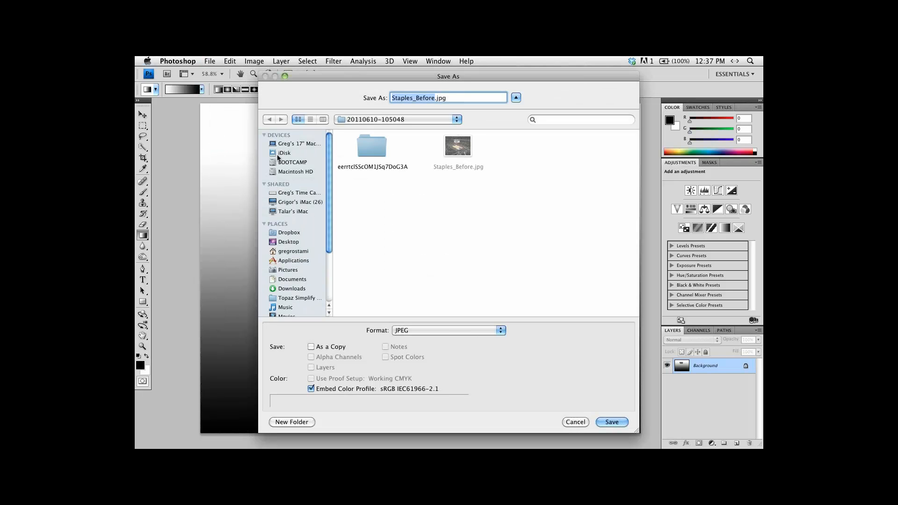
click(273, 242)
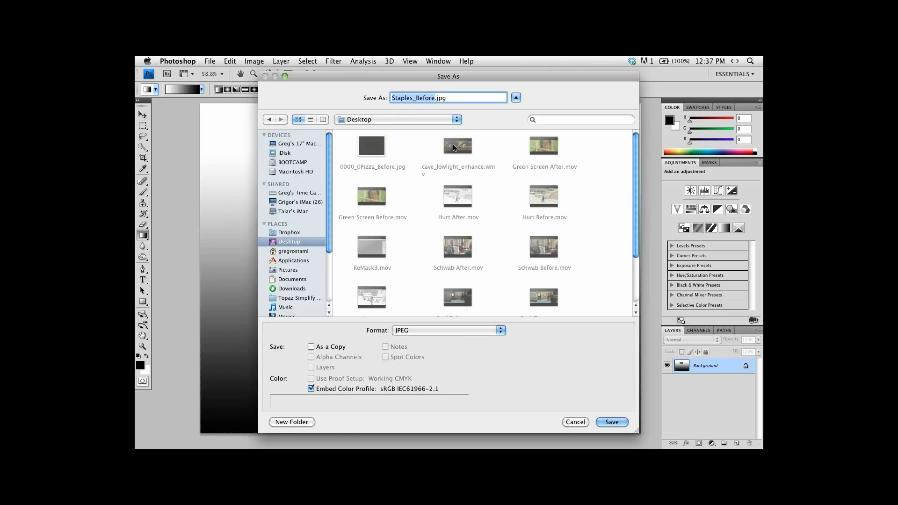
click(438, 331)
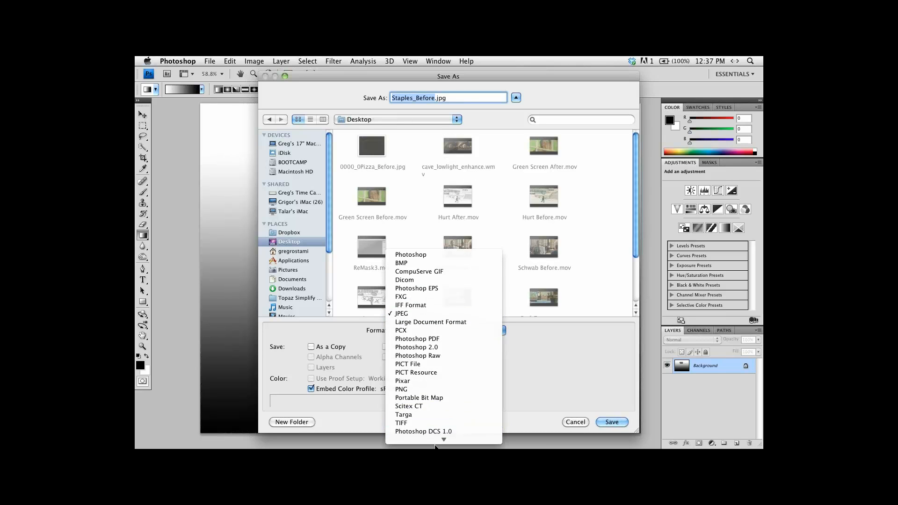
click(426, 425)
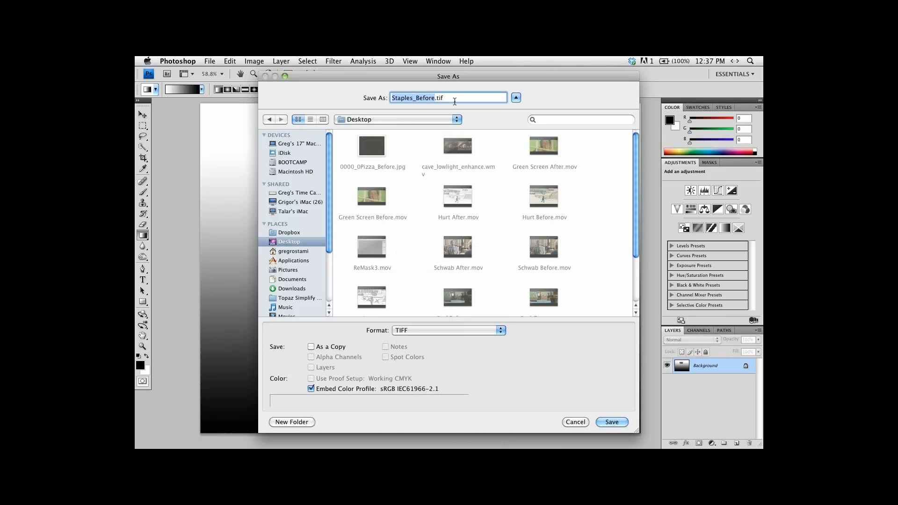
Replace "Before" with "depth" in the file name, use the .tiff extension, and save with no image compression and IBM PC byte order.
click(454, 100)
text(f)
key(Left)
key(Left)
key(Left)
key(Left)
key(BackSpace)
key(BackSpace)
key(BackSpace)
key(BackSpace)
key(BackSpace)
key(BackSpace)
key(BackSpace)
key(BackSpace)
key(BackSpace)
key(BackSpace)
key(BackSpace)
key(BackSpace)
key(BackSpace)
key(BackSpace)
text(depth)
click(609, 422)
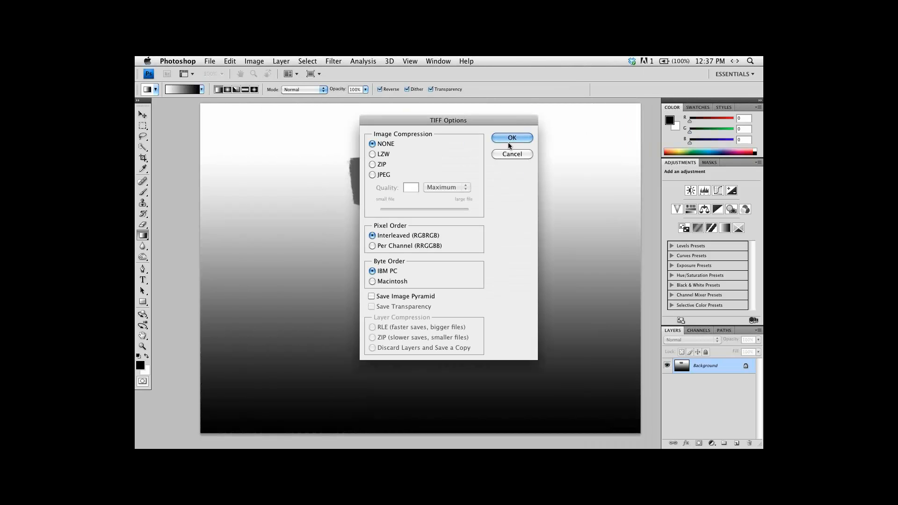
click(512, 138)
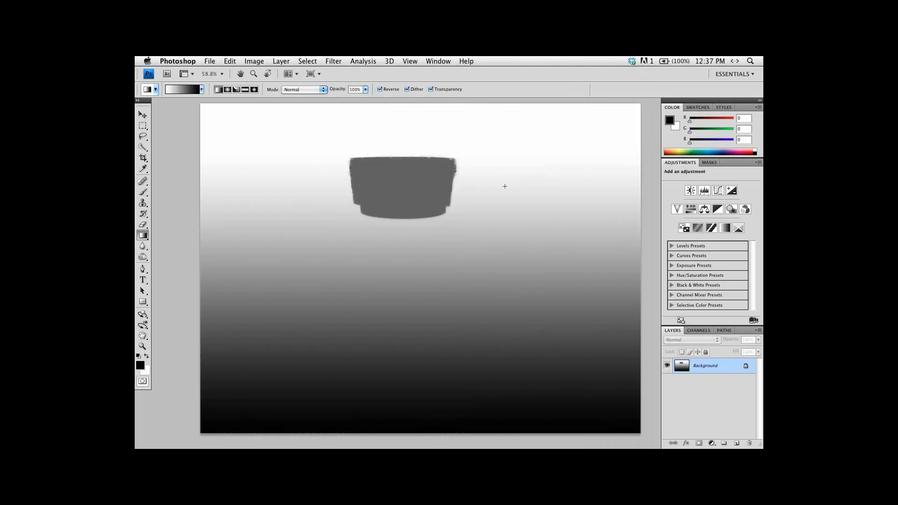
View the depth map full screen, close it, and open Staples_Before.jpg from the photo album in Photoshop.
key(f)
key(f)
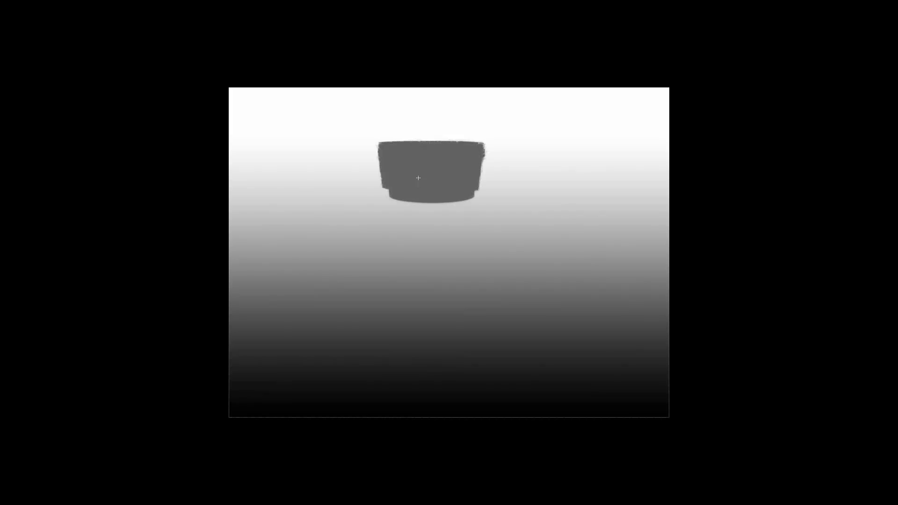
key(f)
click(159, 104)
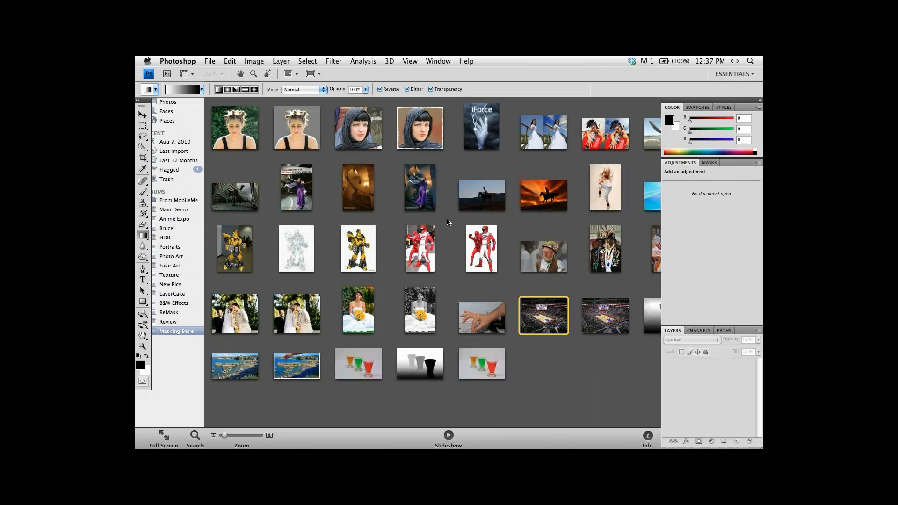
click(447, 222)
drag(518, 322, 335, 417)
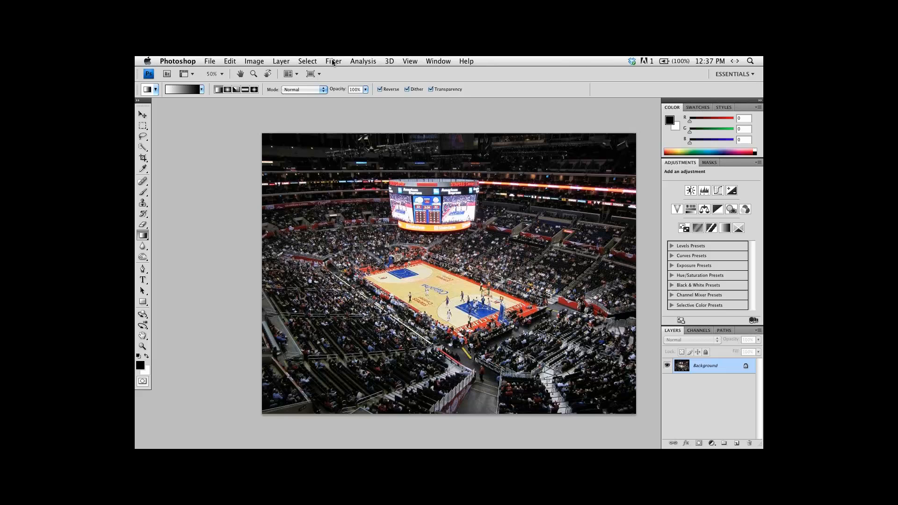
Launch Topaz Lens Effects on the arena photo and load depth.tiff from the Desktop as its mask.
click(334, 60)
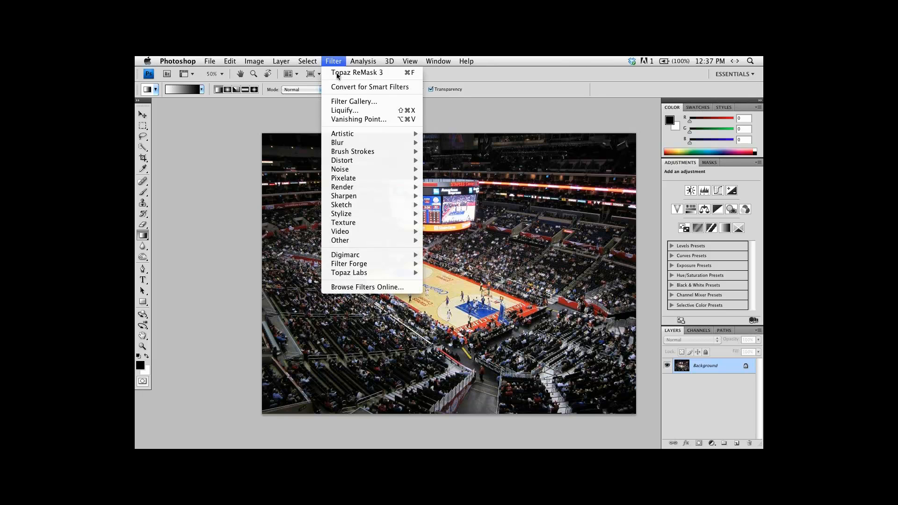
mouse_move(392, 273)
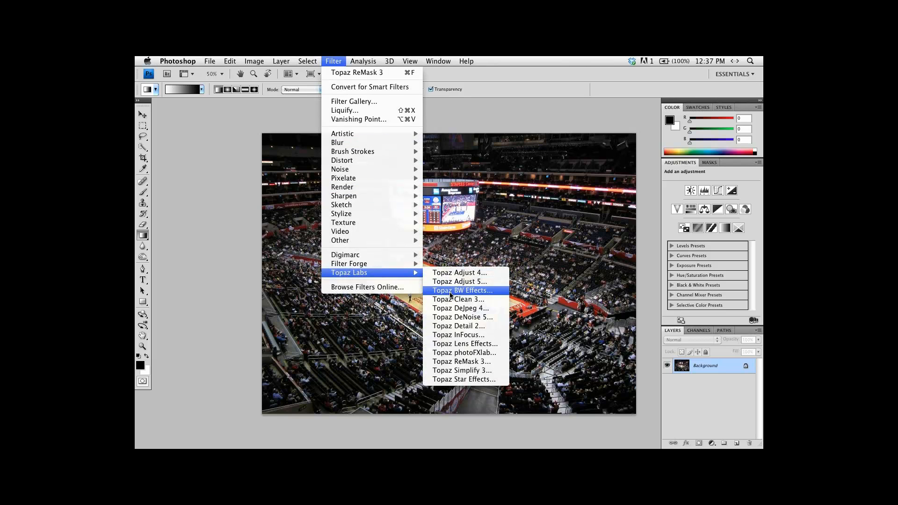
click(452, 344)
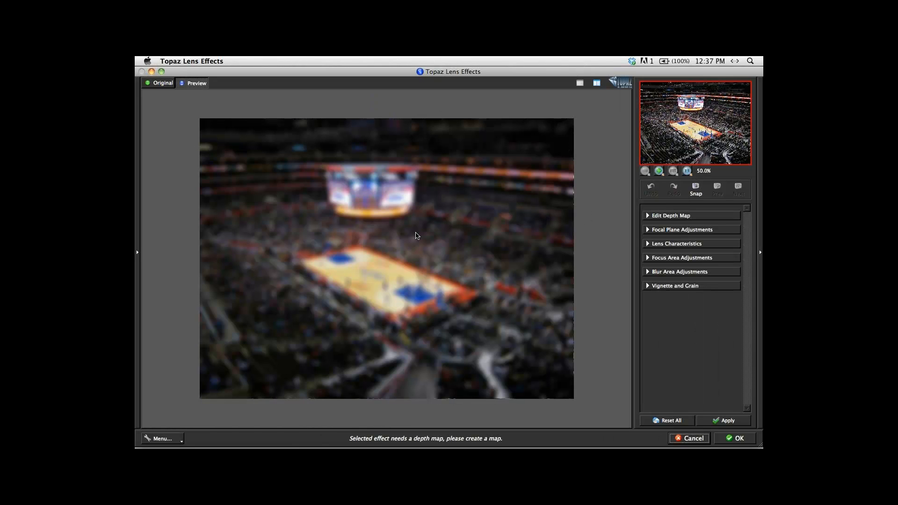
click(183, 441)
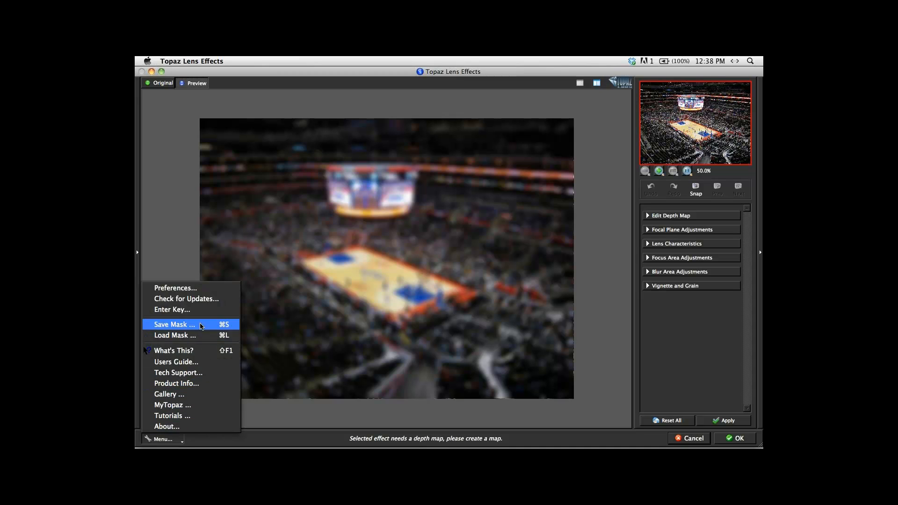
click(202, 336)
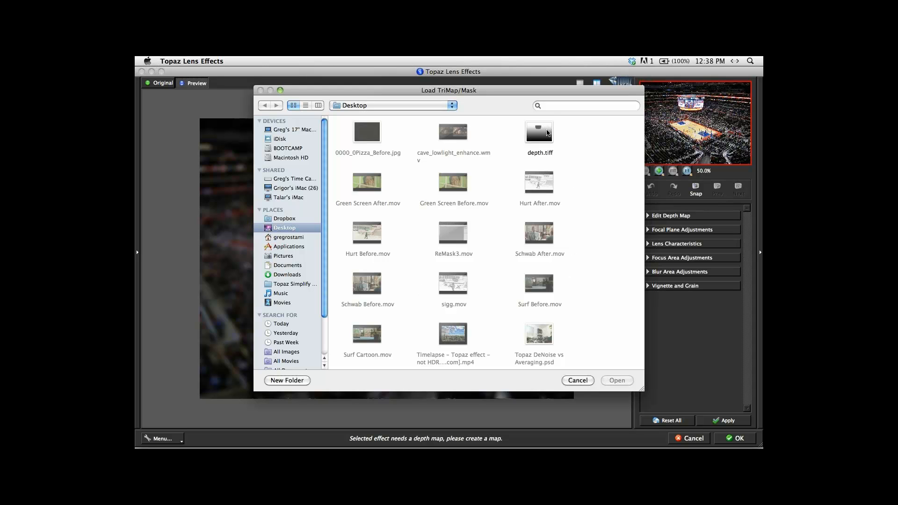
double_click(546, 137)
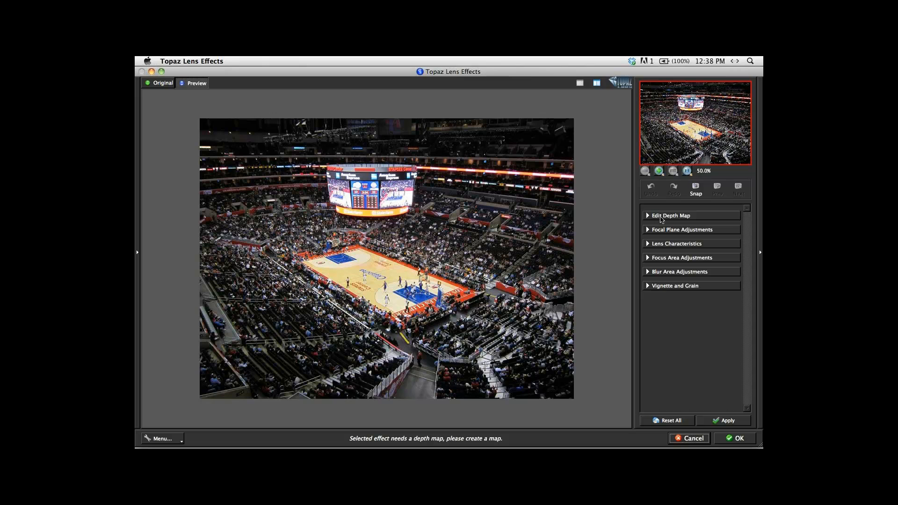
Examine the loaded depth map beside the original photo, and return to the single preview.
click(662, 218)
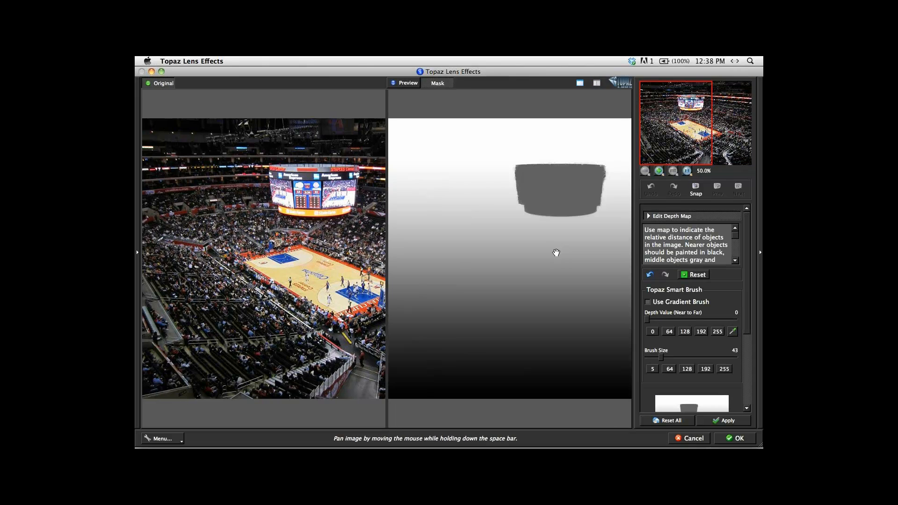
drag(543, 251, 493, 253)
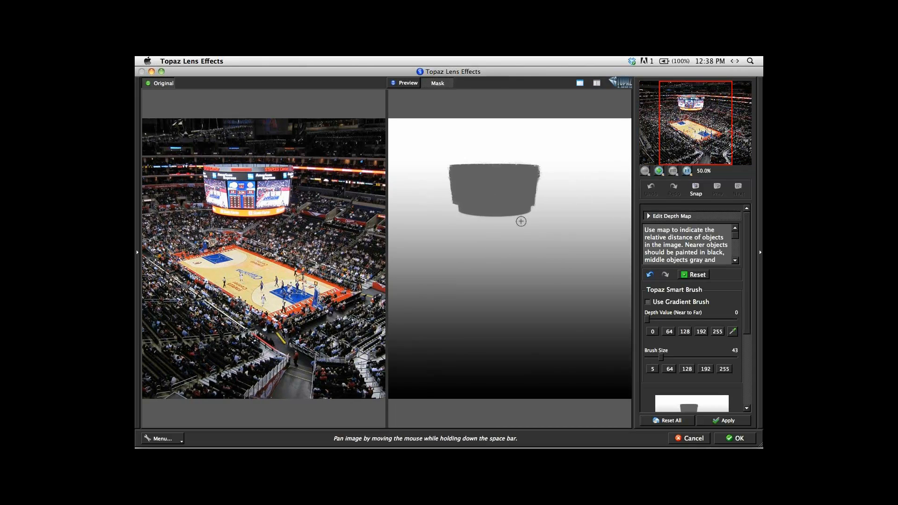
click(580, 84)
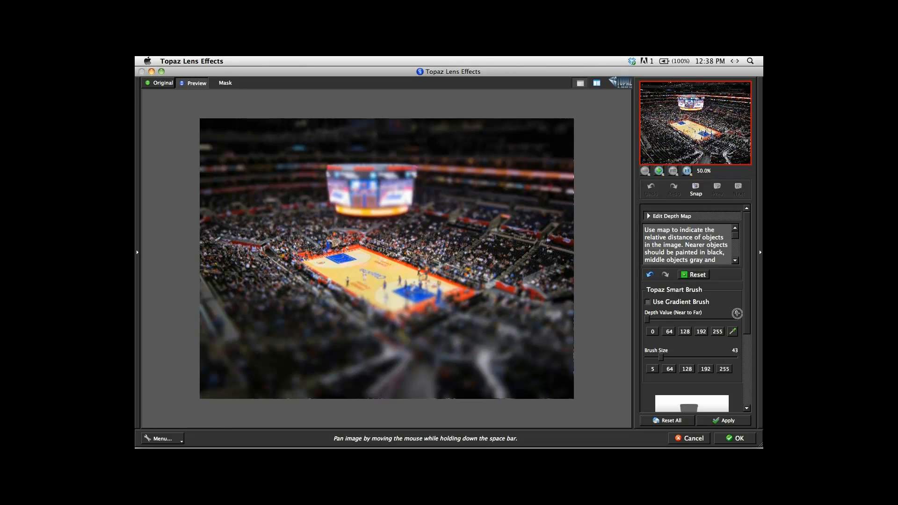
Place the focal plane on the hanging scoreboard in the focal plane adjustments.
drag(748, 311, 744, 390)
click(676, 349)
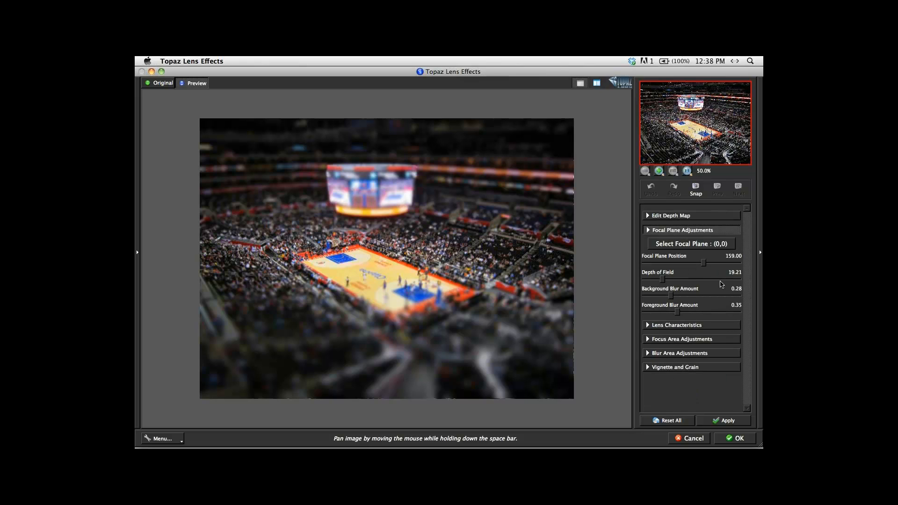
click(684, 244)
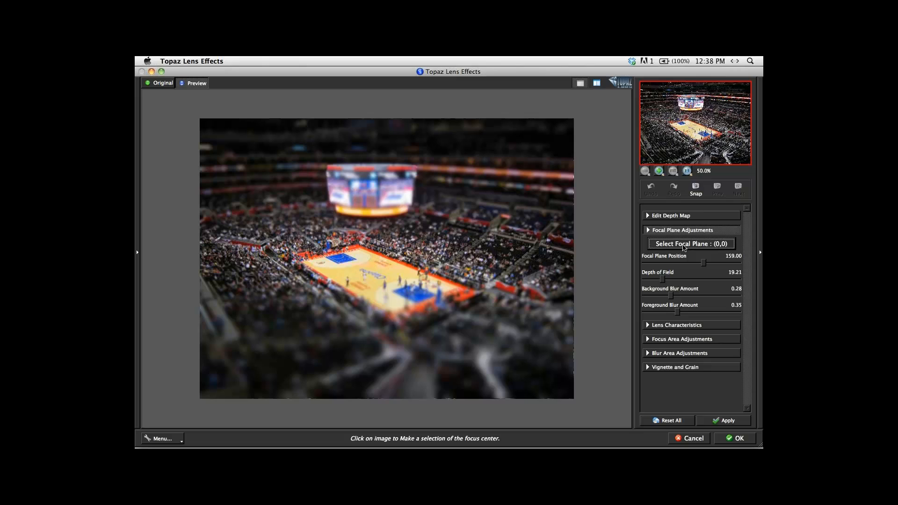
click(372, 200)
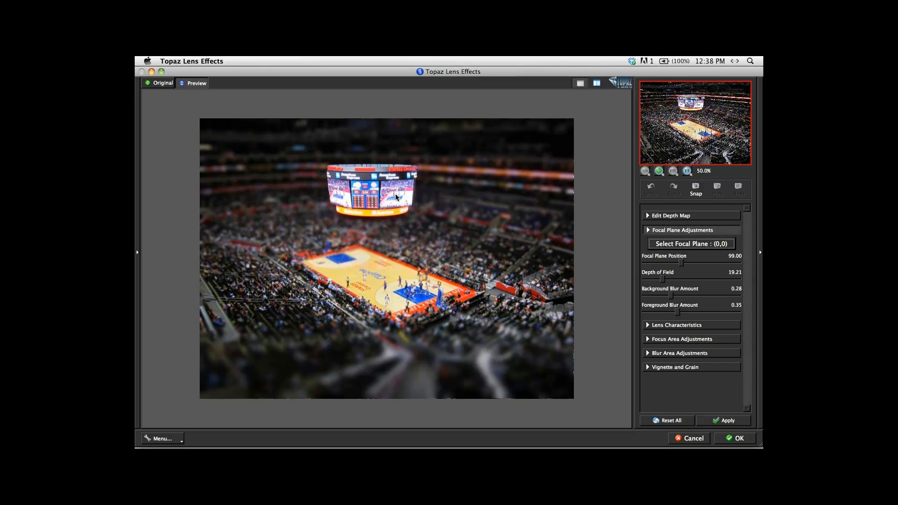
Inspect the focus and blur around the court and lower seats at 100% zoom, and fit the image in view.
click(382, 276)
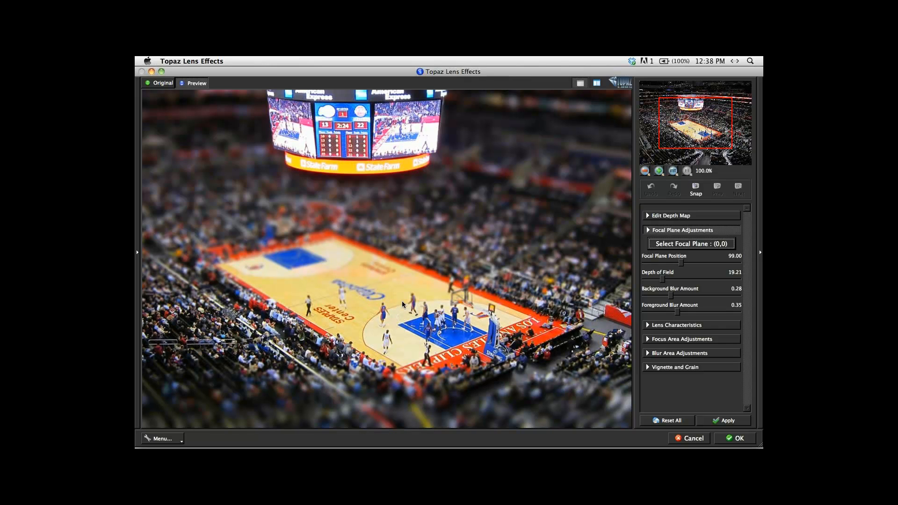
drag(477, 339, 415, 226)
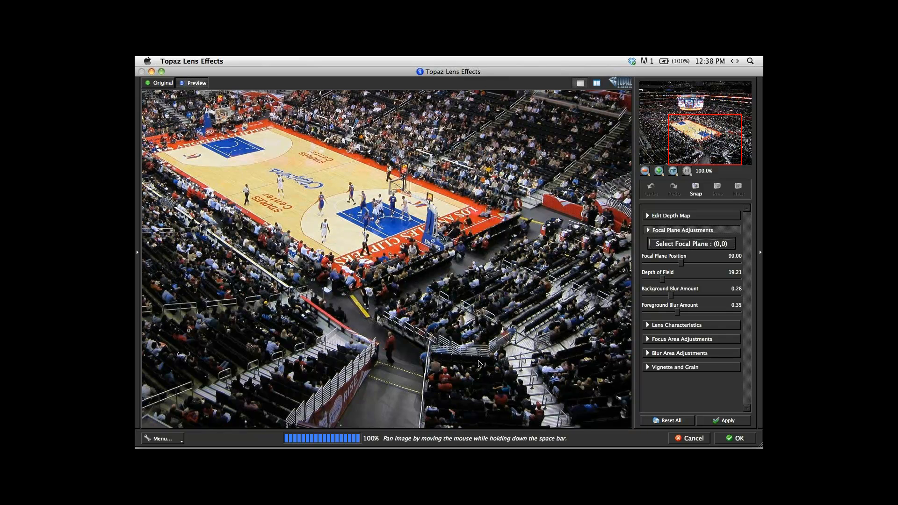
key(super+0)
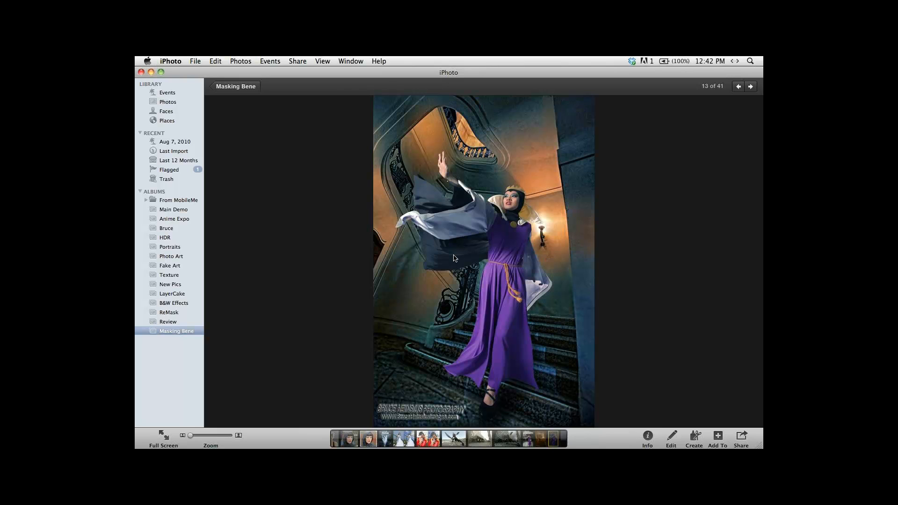
Return from the enlarged photo to the Masking Bene album overview in iPhoto and clear the selection.
double_click(494, 263)
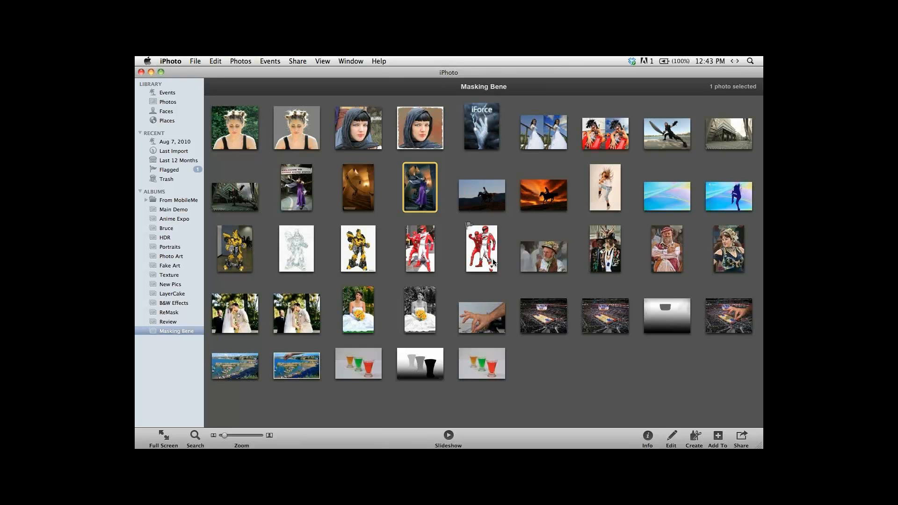
click(519, 224)
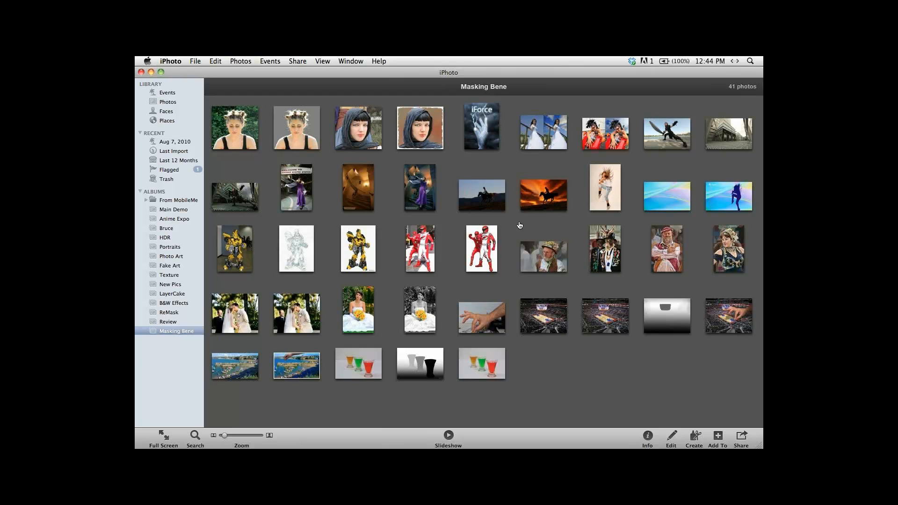
Switch to Photoshop and close the arena photo after viewing it full screen.
key(super+Tab)
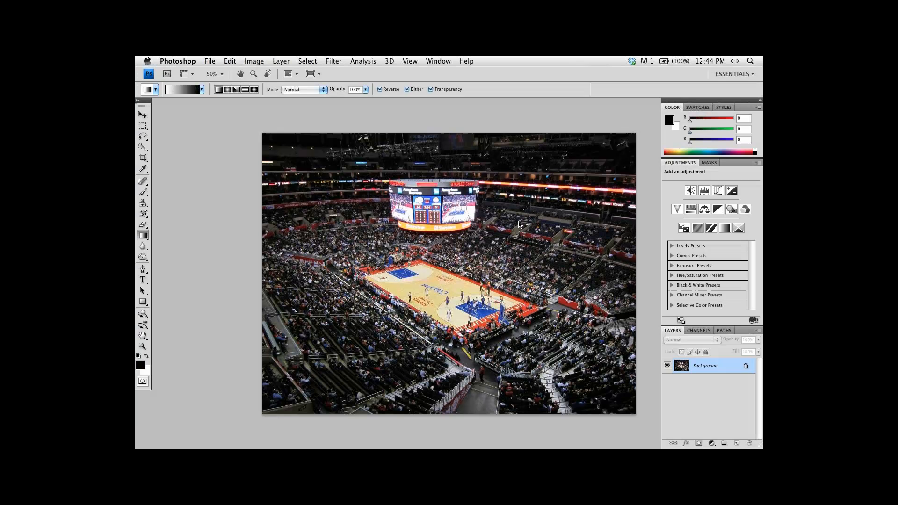
key(f)
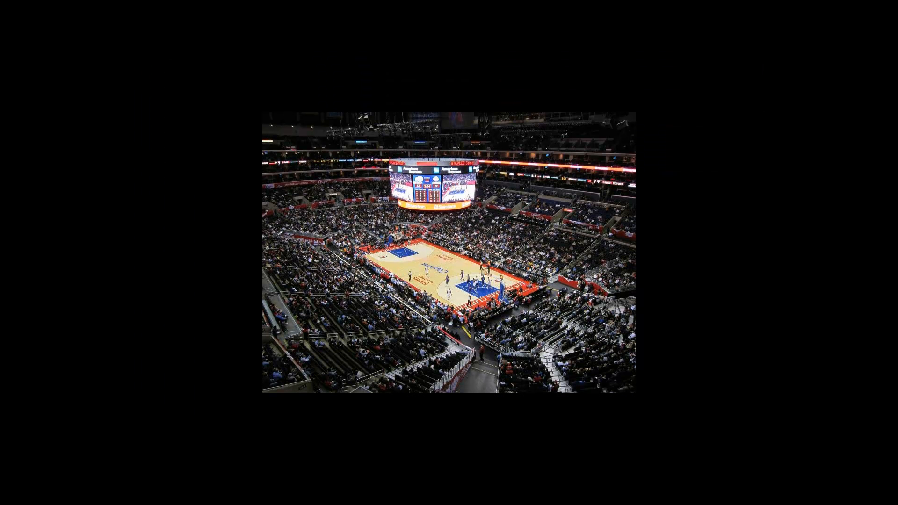
key(f)
click(160, 106)
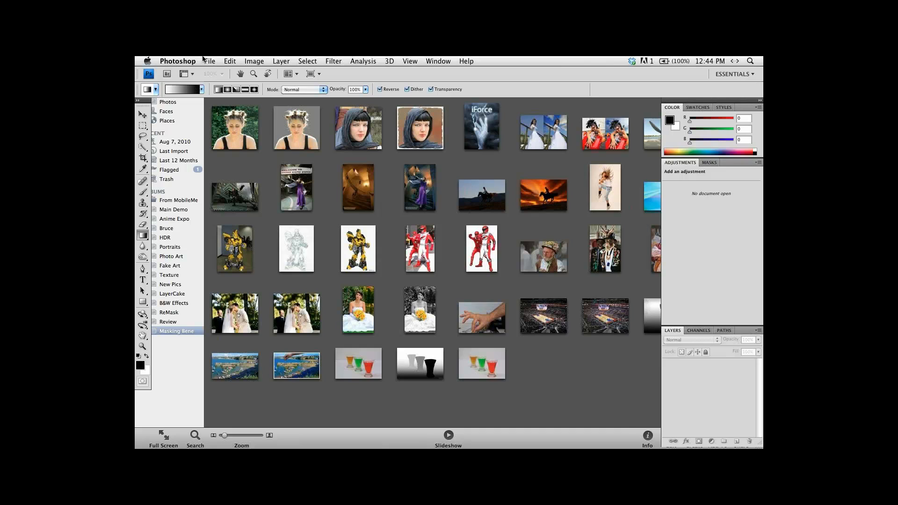
Open the recent file girl_hair_outdoor.psd and view it at 100%.
click(209, 61)
mouse_move(243, 108)
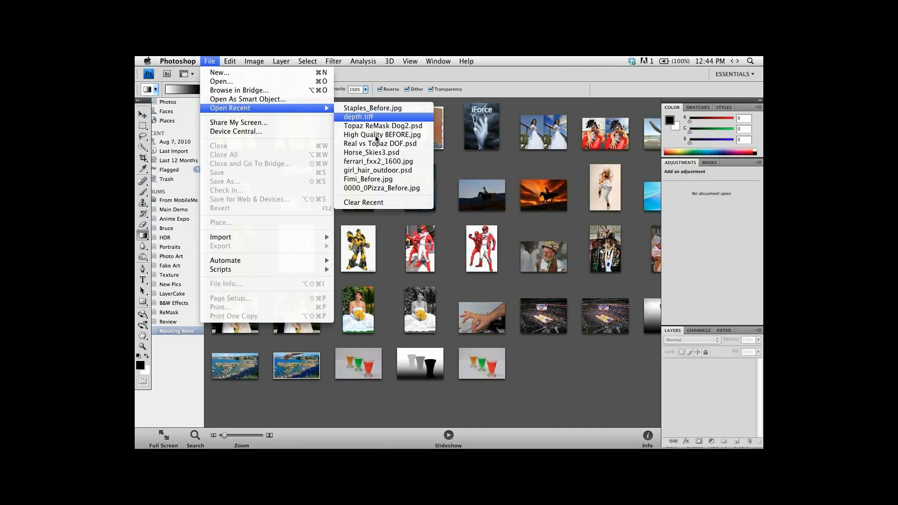
click(378, 171)
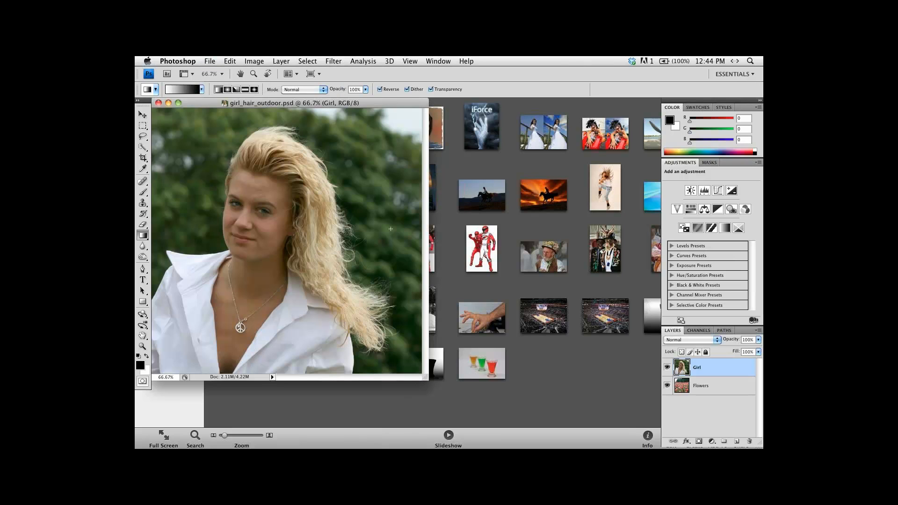
key(super+1)
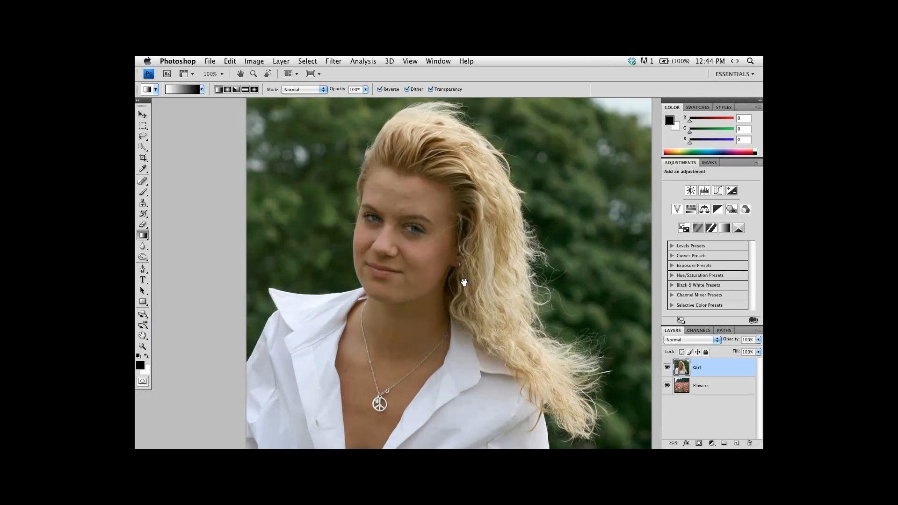
drag(440, 261, 411, 233)
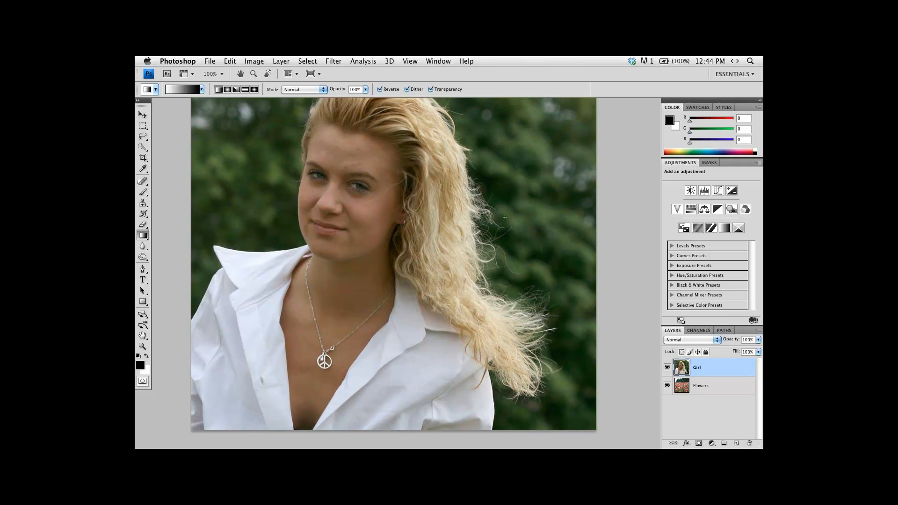
Launch Topaz ReMask 3 on the Girl layer.
click(334, 61)
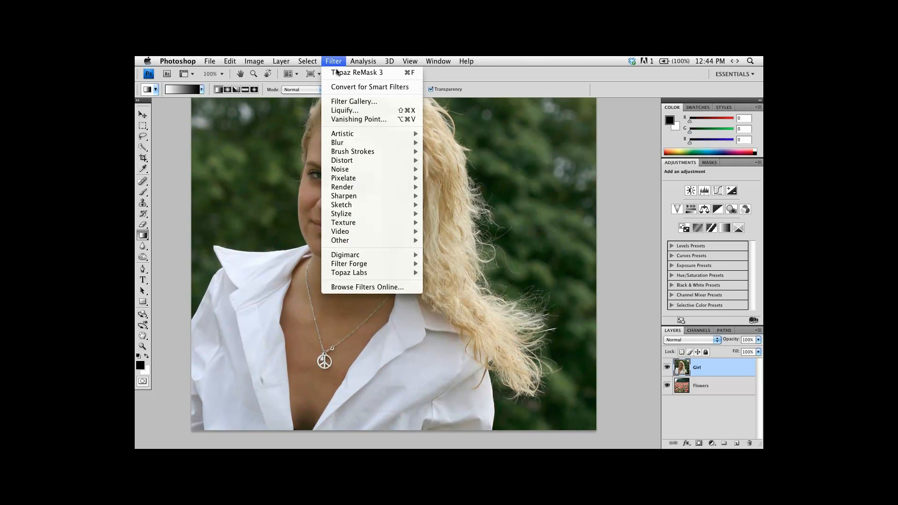
mouse_move(369, 275)
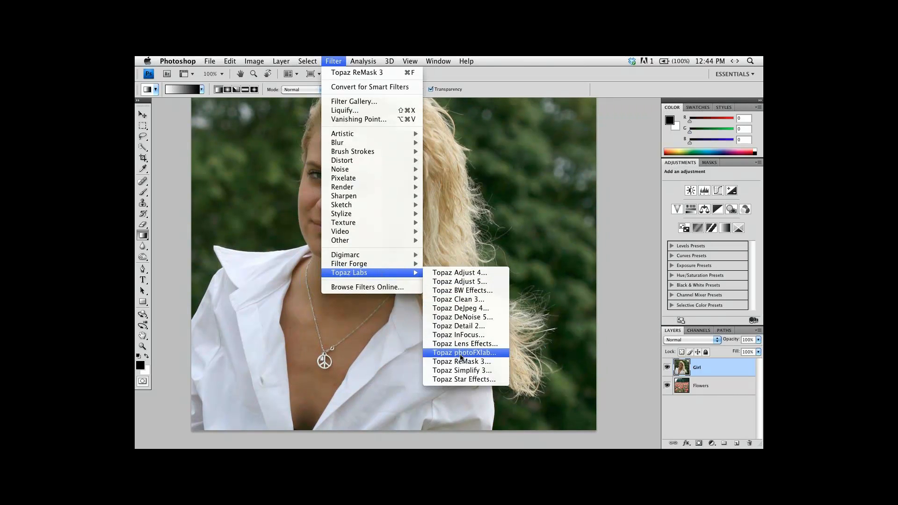
click(461, 362)
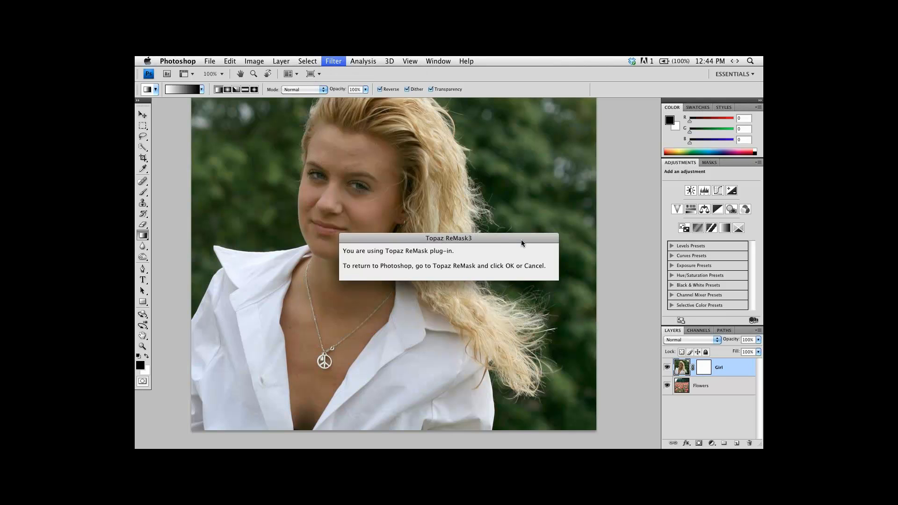
Brush the blue compute area along the woman's outline, covering her shirt edges and all the loose hair, with brush size 31.
key(bracketright)
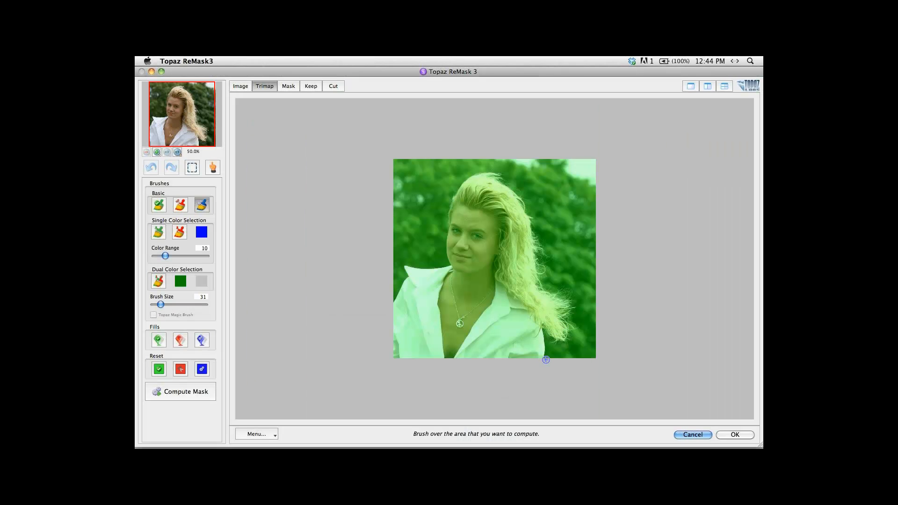
drag(541, 359, 544, 345)
mouse_move(542, 328)
mouse_down()
mouse_move(568, 326)
mouse_move(567, 293)
mouse_move(546, 288)
mouse_move(532, 214)
mouse_move(501, 177)
mouse_move(483, 173)
mouse_move(461, 185)
mouse_move(450, 265)
mouse_move(403, 267)
mouse_move(389, 307)
mouse_up()
key(bracketright)
key(bracketright)
key(bracketright)
key(bracketright)
key(bracketright)
key(bracketright)
key(bracketright)
key(bracketleft)
key(bracketleft)
key(bracketleft)
key(bracketleft)
key(bracketleft)
key(bracketleft)
key(bracketleft)
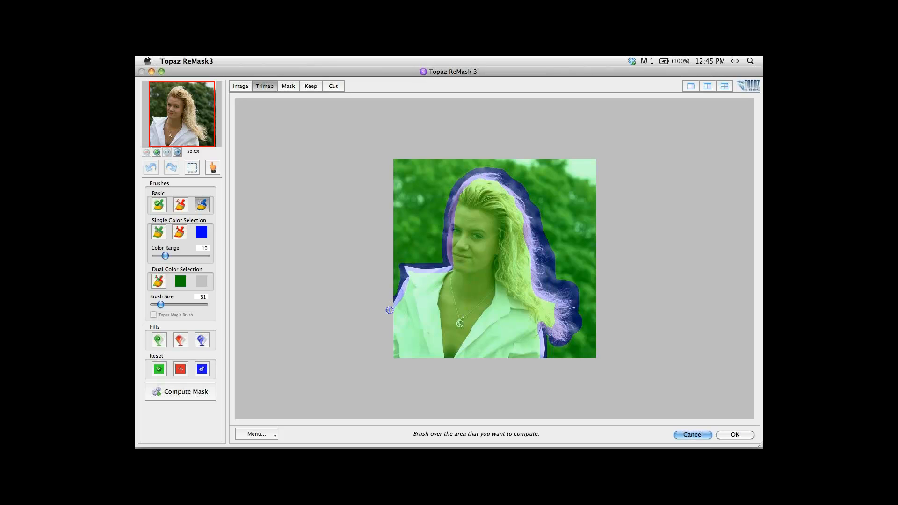
Fill the background outside the blue outline as the area to cut and compute the mask.
click(180, 340)
click(417, 194)
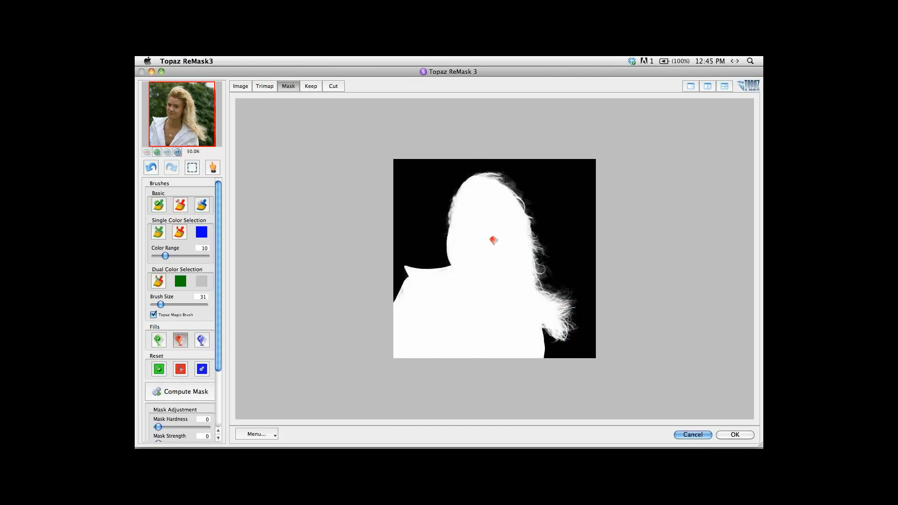
Inspect the hair edges of the kept image at 200% zoom.
key(k)
key(super+plus)
key(super+plus)
key(space)
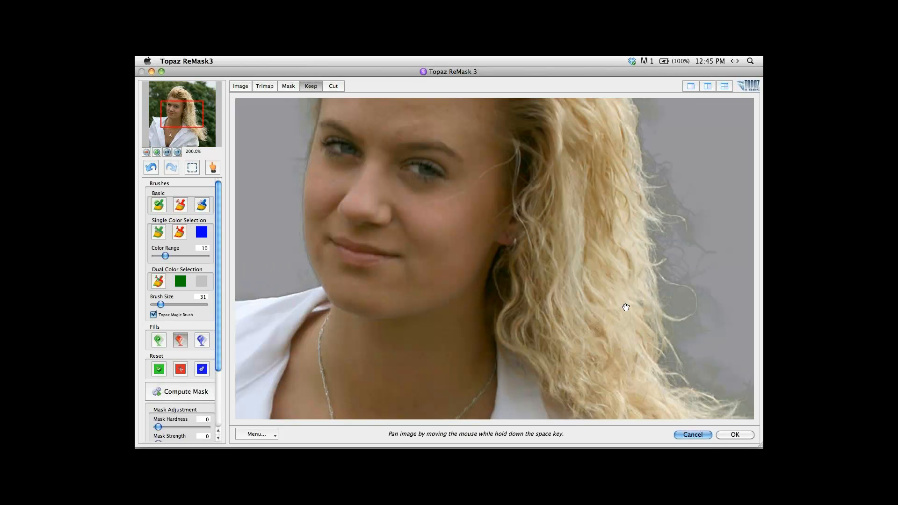
drag(626, 308, 427, 161)
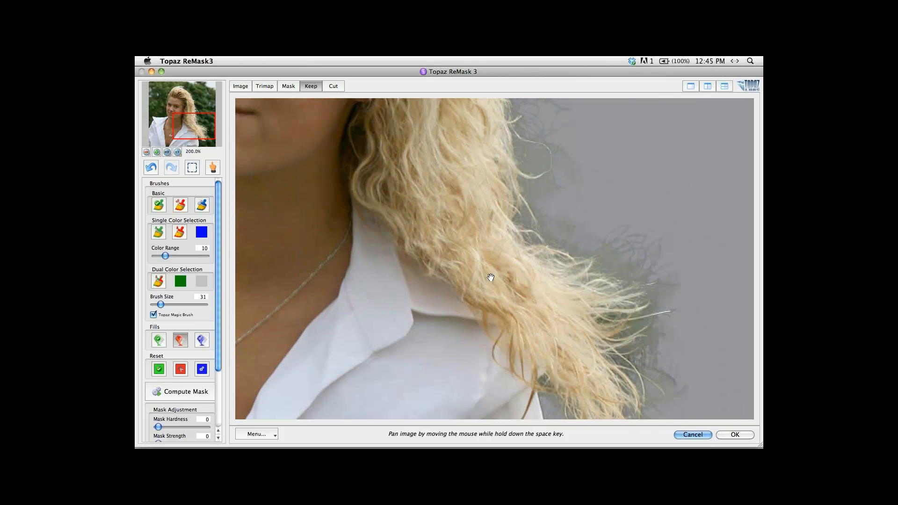
Compare the flyaway hair edges in the kept result with the original image.
drag(491, 278, 461, 234)
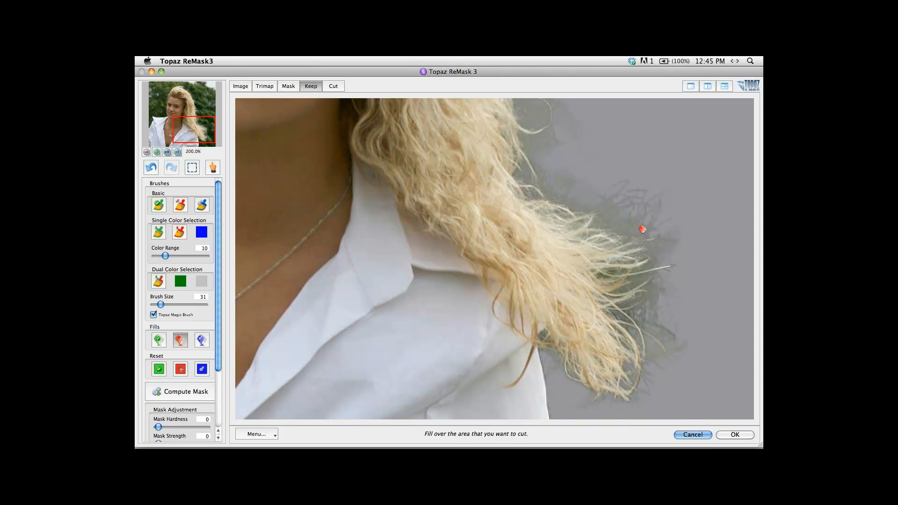
key(1)
key(space)
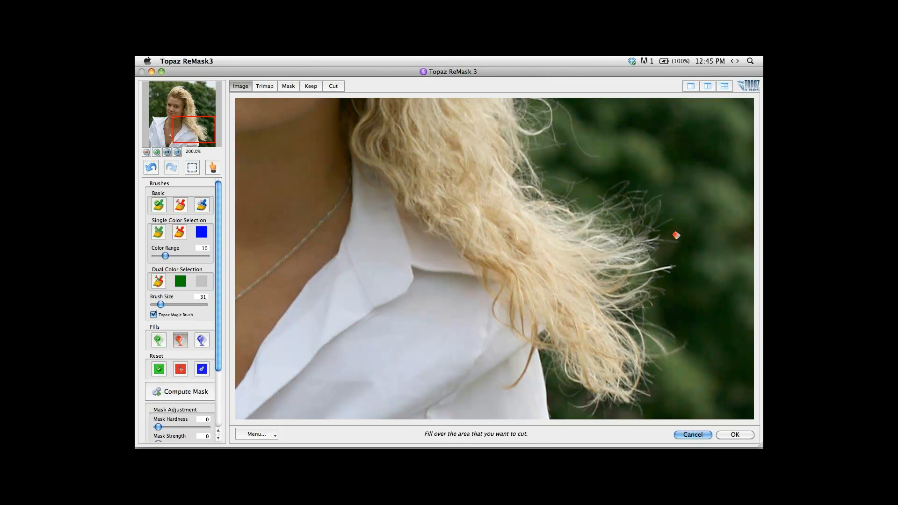
key(4)
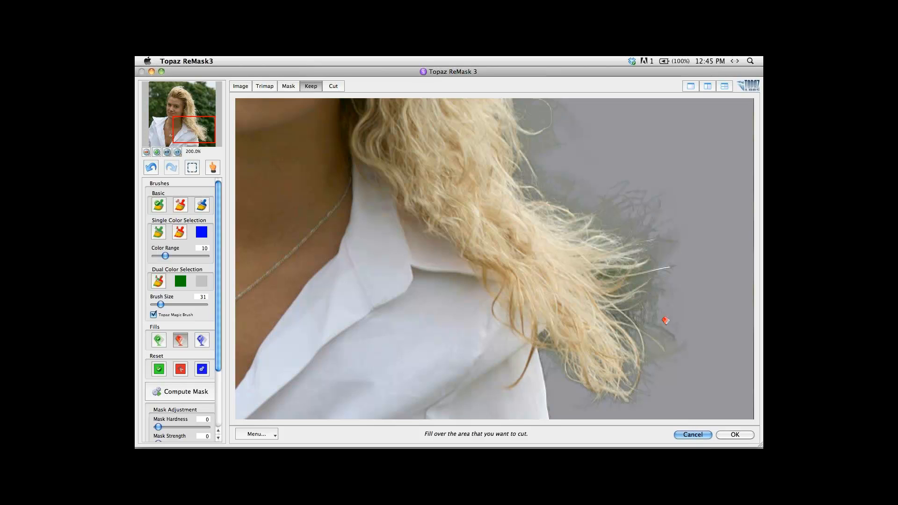
Set the foreground color Recovery to 100 with High Quality and apply the mask to the Girl layer.
click(217, 425)
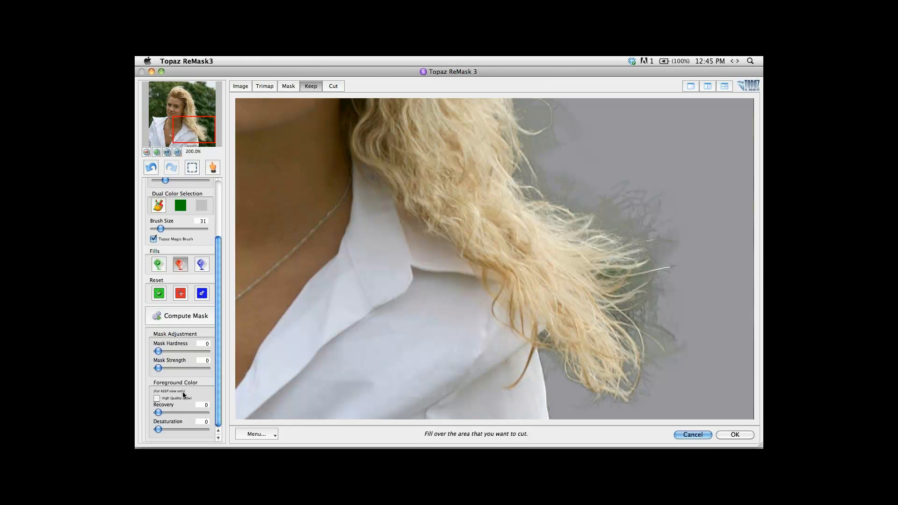
drag(158, 413, 218, 414)
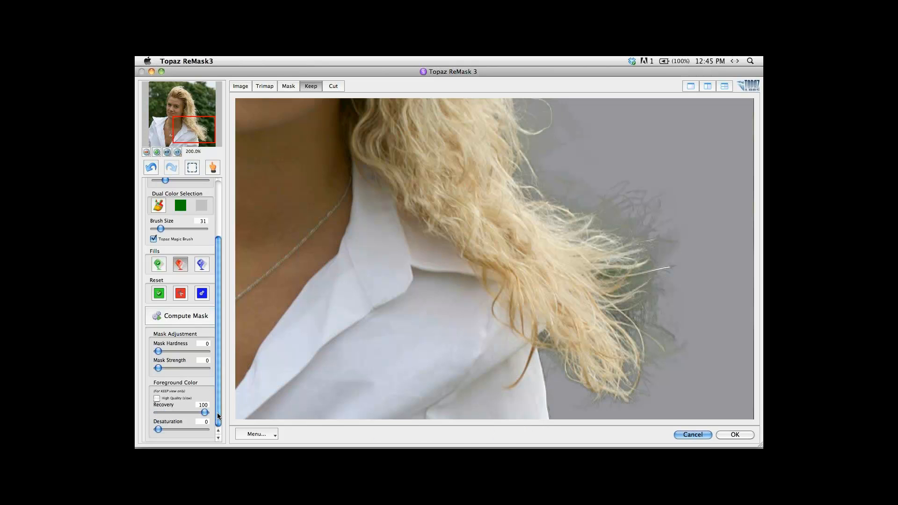
click(157, 398)
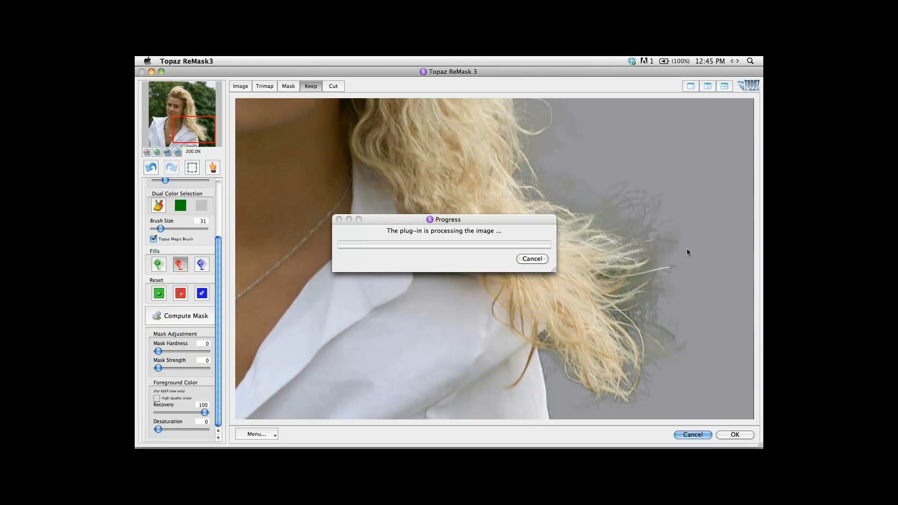
click(731, 435)
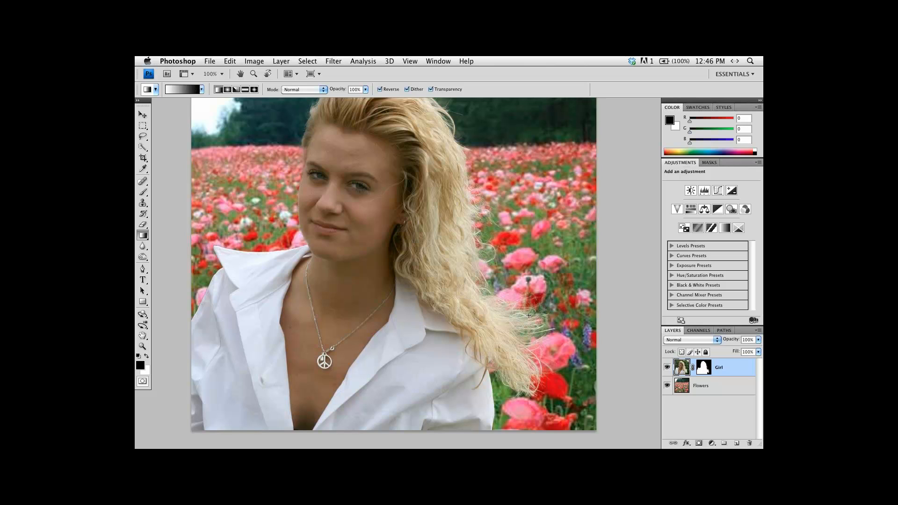
Examine the cut-out hair against the flower field in full-screen view at a closer zoom.
key(f)
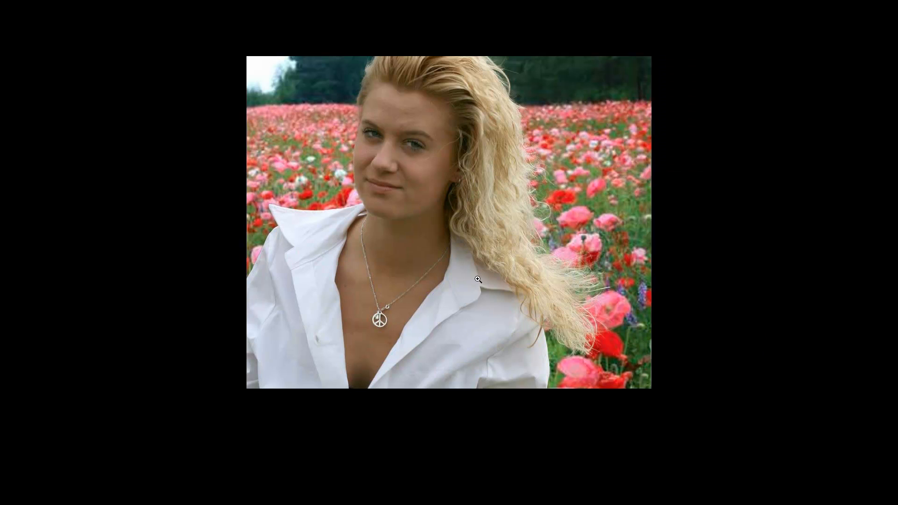
click(478, 279)
drag(546, 252, 390, 286)
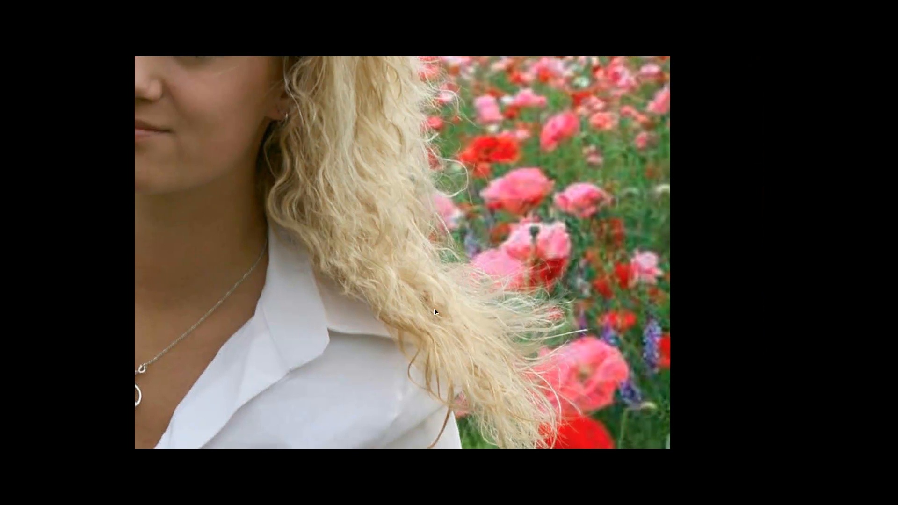
Try moving the Girl layer slightly lower over the flowers and compare the composite with the reverted original photo.
mouse_move(437, 317)
mouse_down()
mouse_move(448, 294)
mouse_move(468, 354)
mouse_move(458, 381)
mouse_move(428, 319)
mouse_move(456, 317)
mouse_move(459, 325)
mouse_move(439, 325)
mouse_move(453, 334)
mouse_move(421, 314)
mouse_move(414, 324)
mouse_move(465, 325)
mouse_move(423, 266)
mouse_move(450, 344)
mouse_move(444, 326)
mouse_up()
key(ctrl+minus)
drag(420, 246, 454, 287)
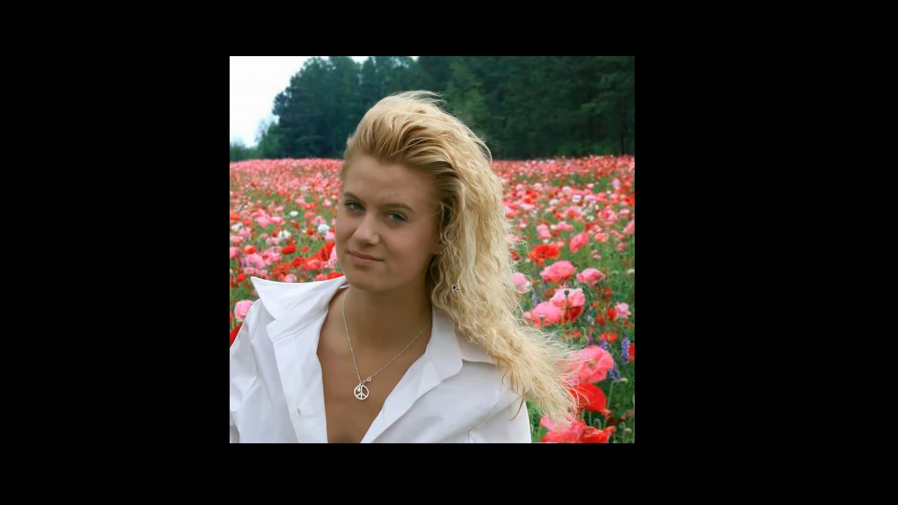
key(ctrl+z)
key(F12)
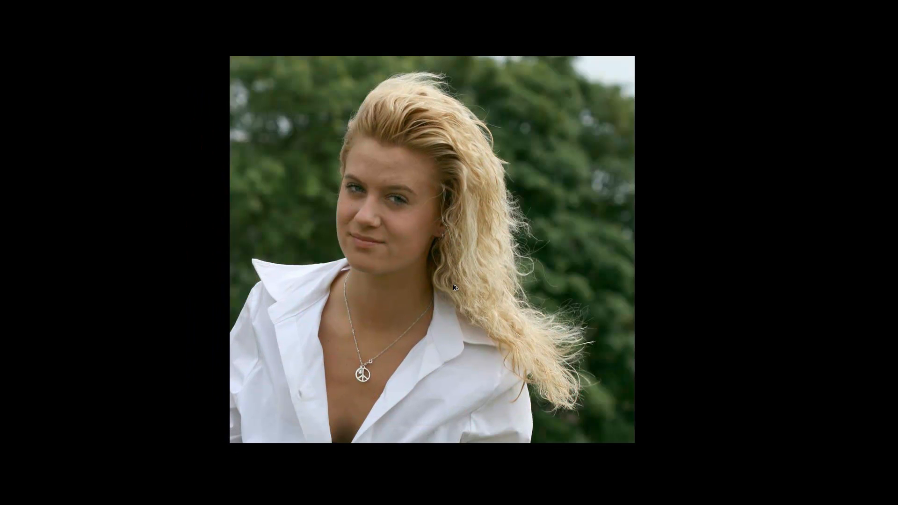
key(ctrl+z)
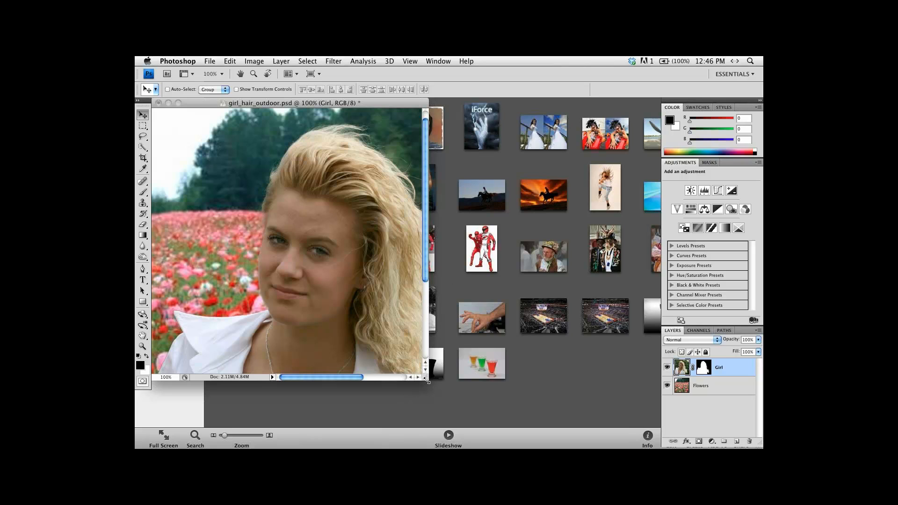
Enlarge the document window and check the loose hair strands against the flowers at 200% zoom.
drag(428, 380, 542, 422)
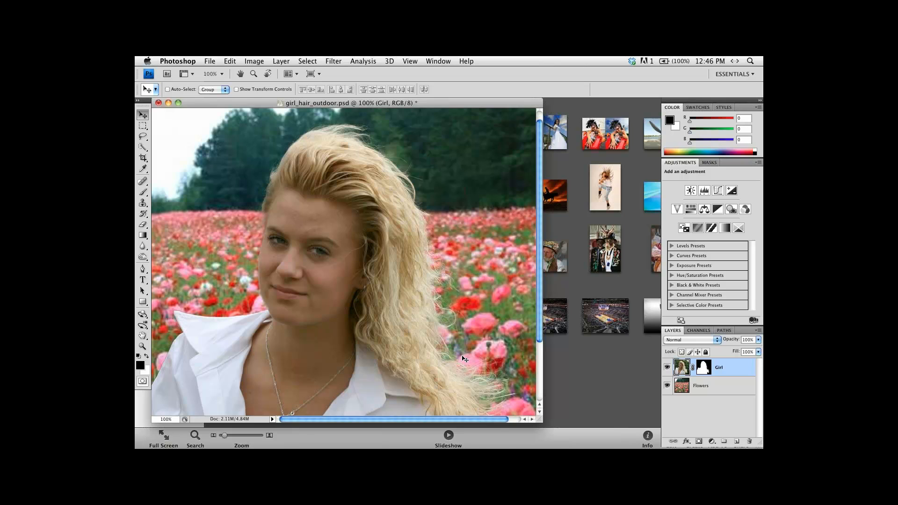
key(f)
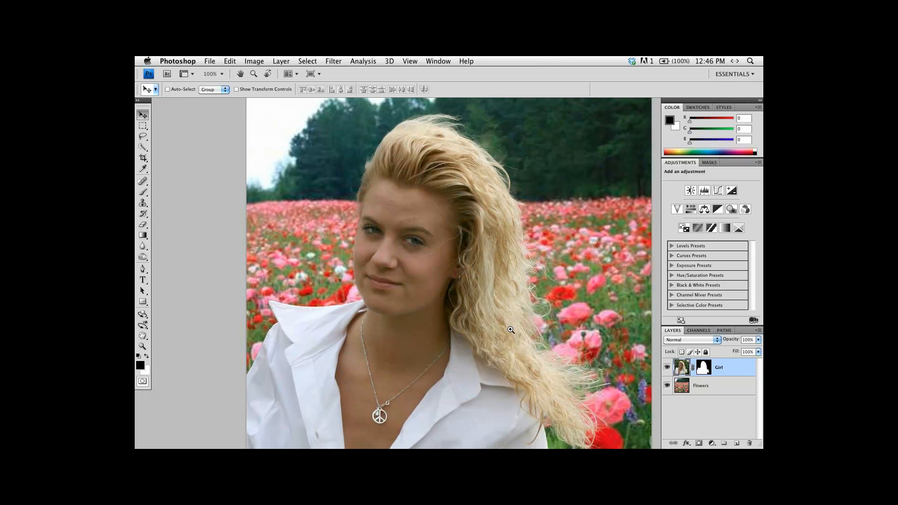
click(514, 307)
drag(537, 357, 458, 291)
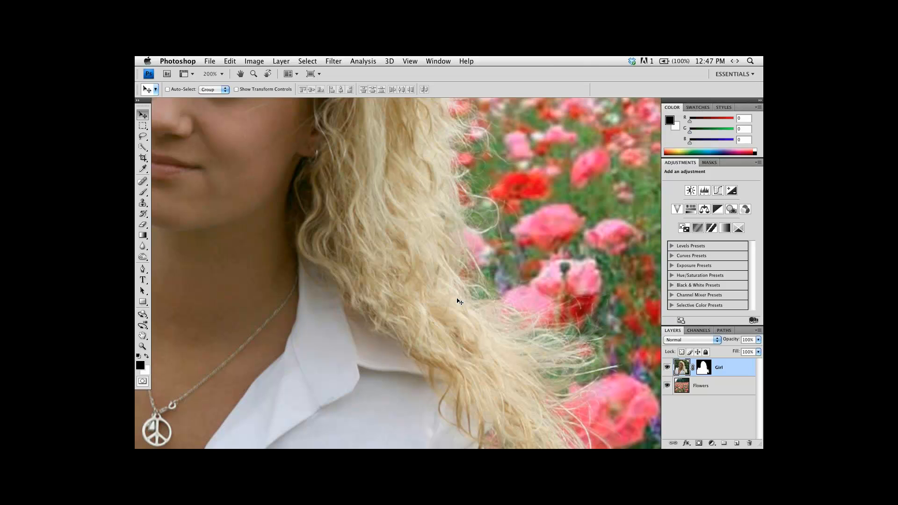
key(f)
key(f)
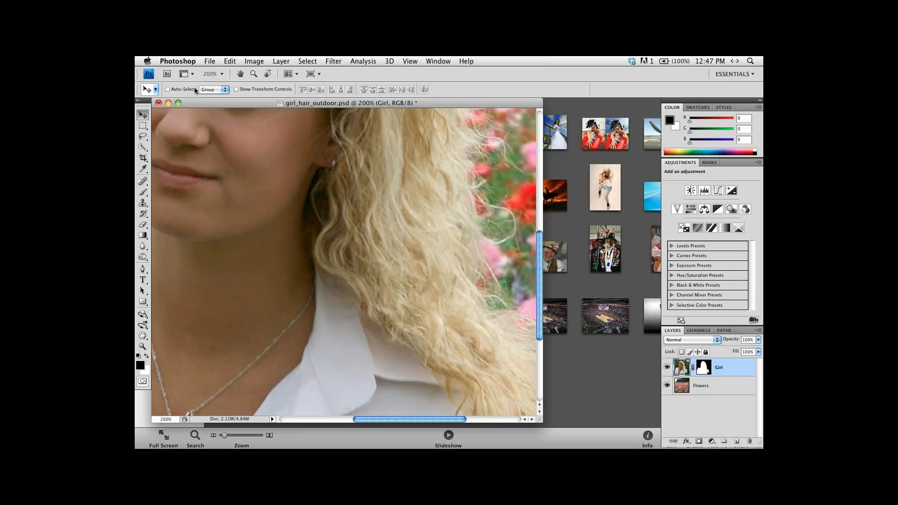
Close girl_hair_outdoor.psd and switch to the iPhoto library.
click(158, 103)
click(397, 177)
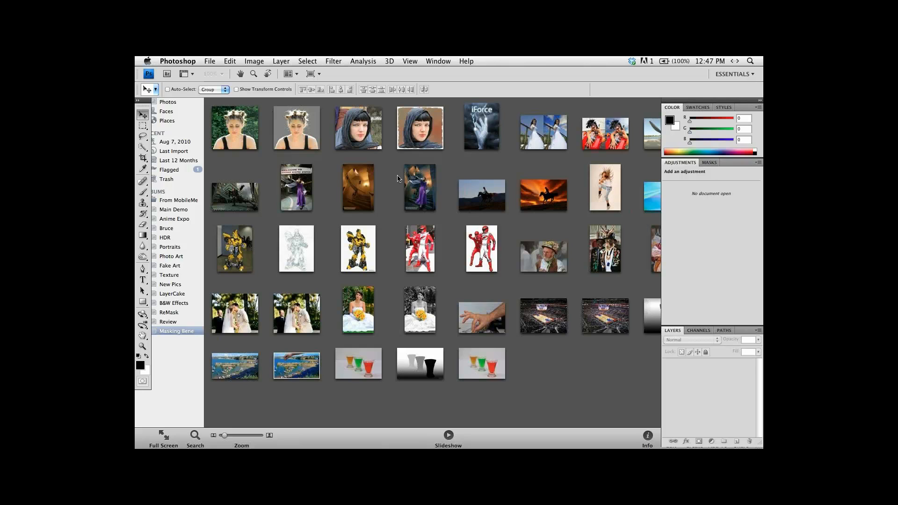
click(394, 192)
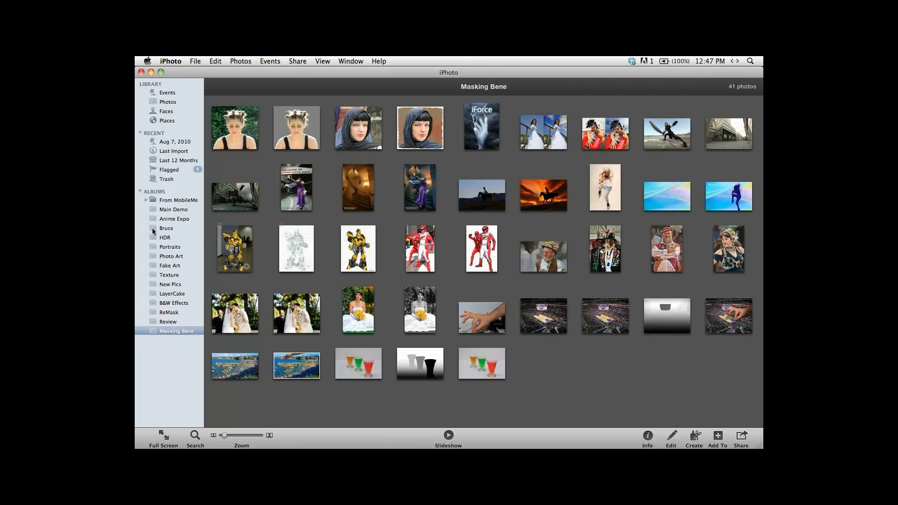
Browse the iPhoto albums for a portrait and open Indian Original.jpg from the Main Demo album in Photoshop.
click(161, 248)
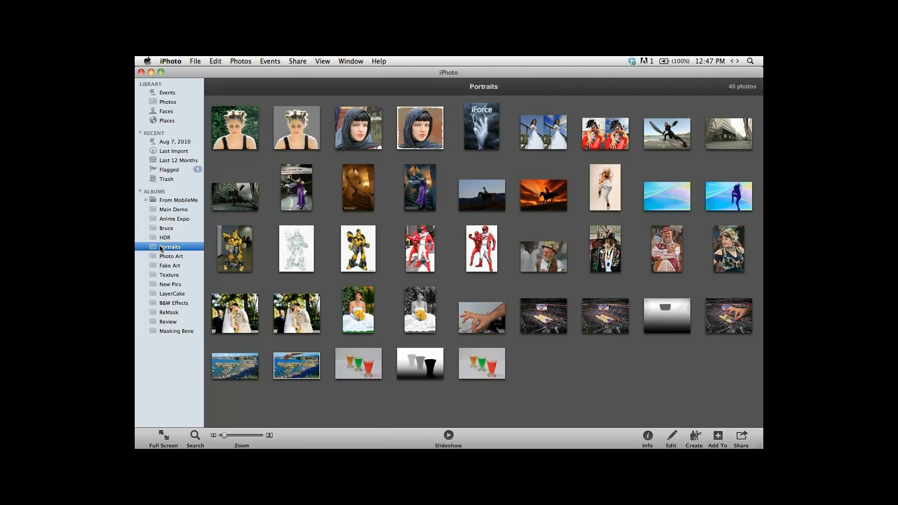
click(158, 265)
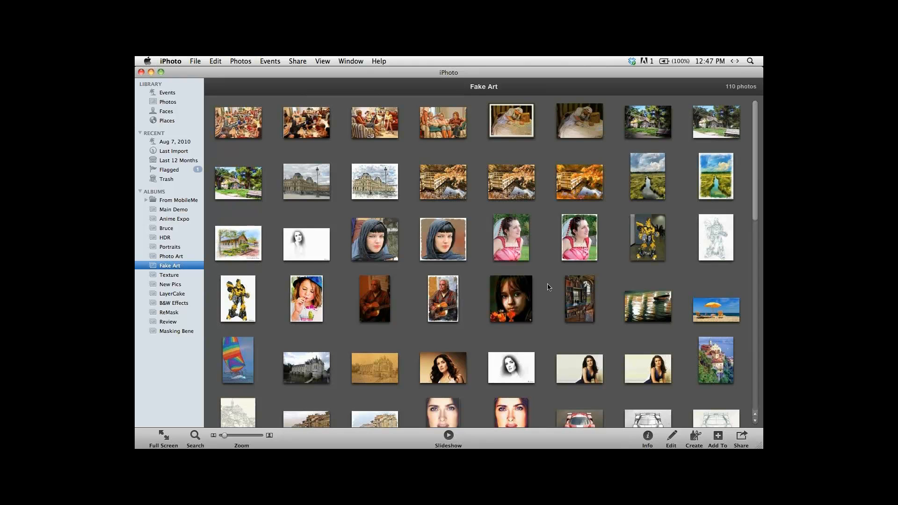
scroll(545, 284, down, 6)
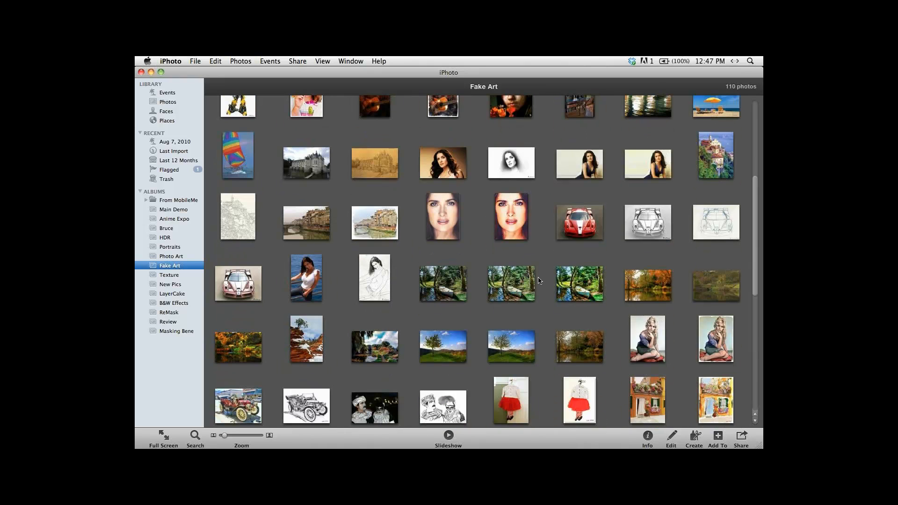
scroll(539, 281, down, 10)
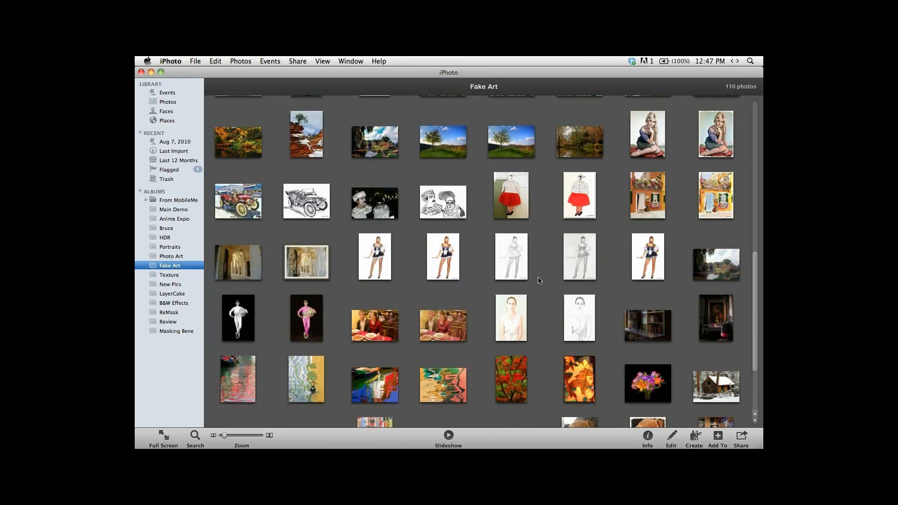
scroll(514, 276, up, 15)
click(162, 210)
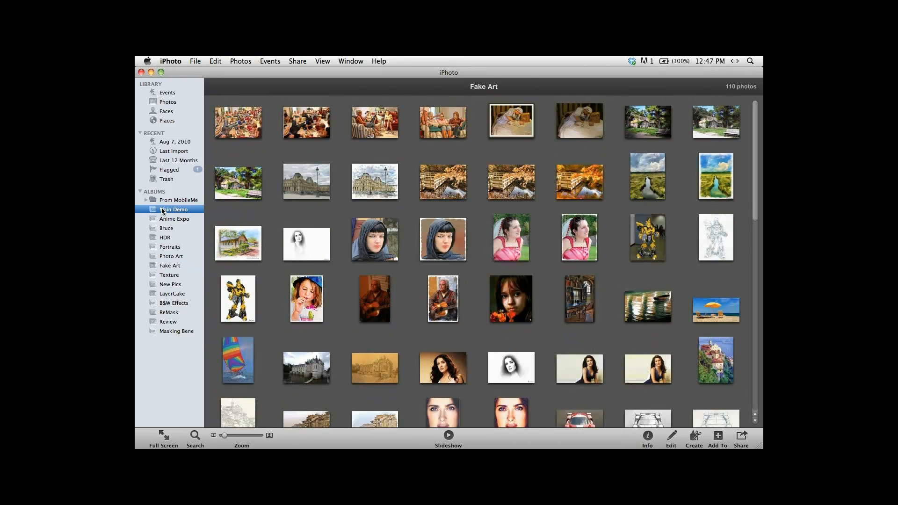
drag(755, 237, 755, 412)
drag(236, 292, 335, 411)
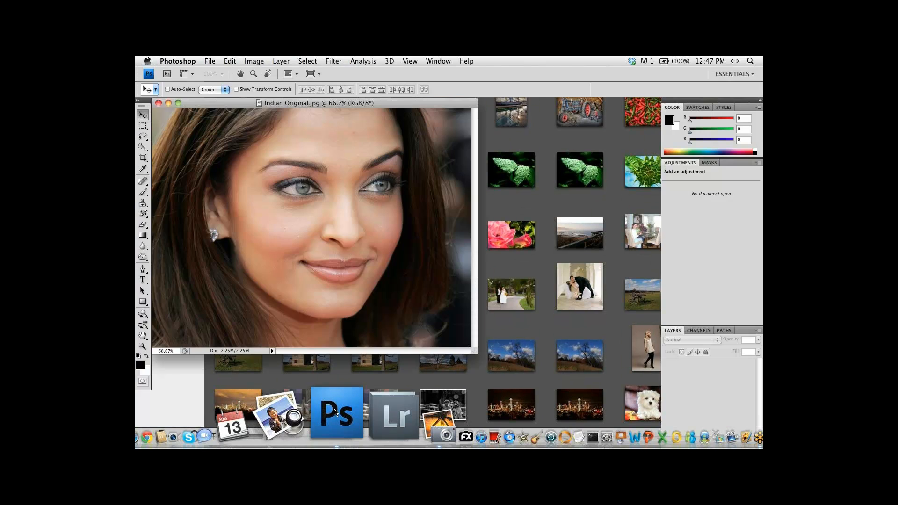
Show the portrait in the full workspace at 100% and launch Topaz Clean 3 on it.
key(f)
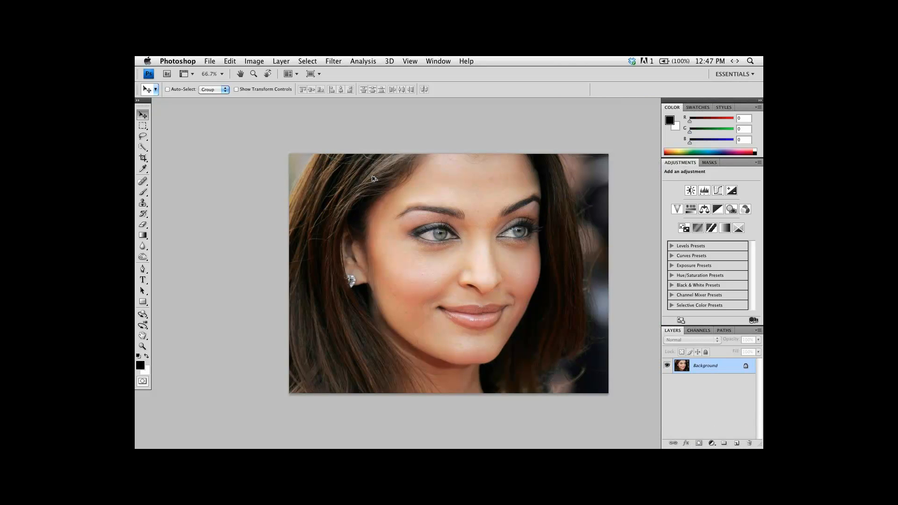
key(super+plus)
mouse_move(416, 186)
mouse_down()
mouse_move(376, 198)
mouse_move(415, 184)
mouse_up()
click(333, 61)
mouse_move(394, 273)
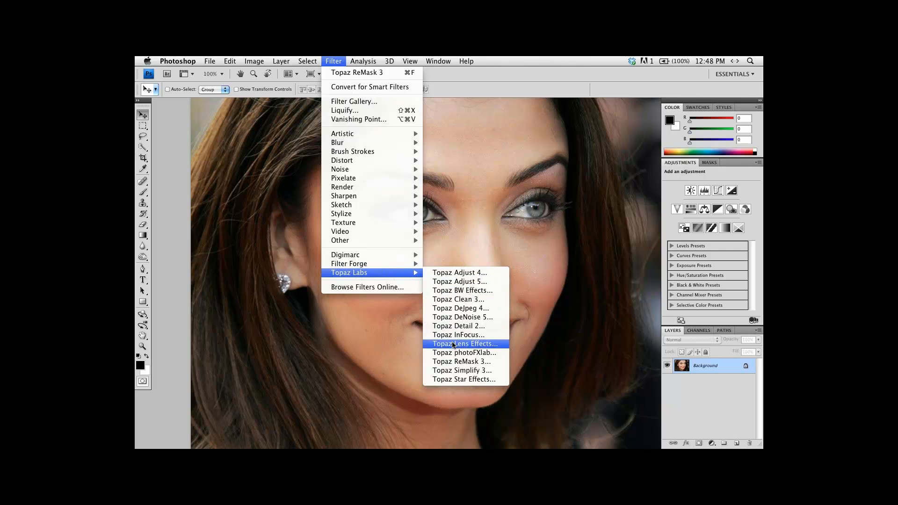
click(461, 300)
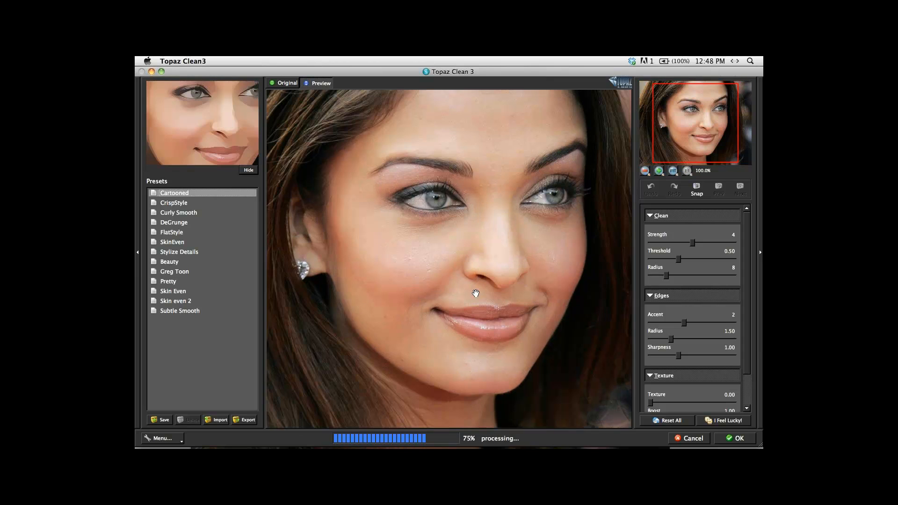
Reset all the Clean 3 settings and frame the woman's eye at 200% zoom.
scroll(476, 293, up, 1)
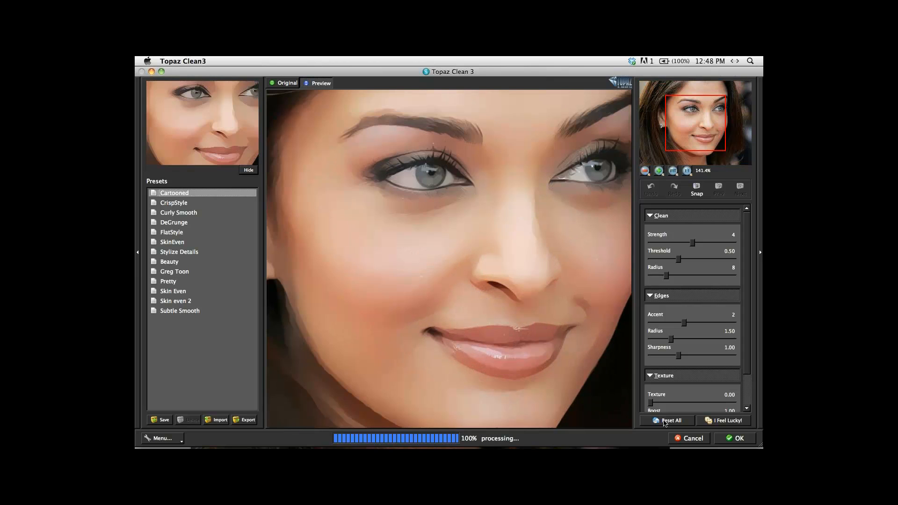
click(666, 420)
scroll(461, 249, up, 1)
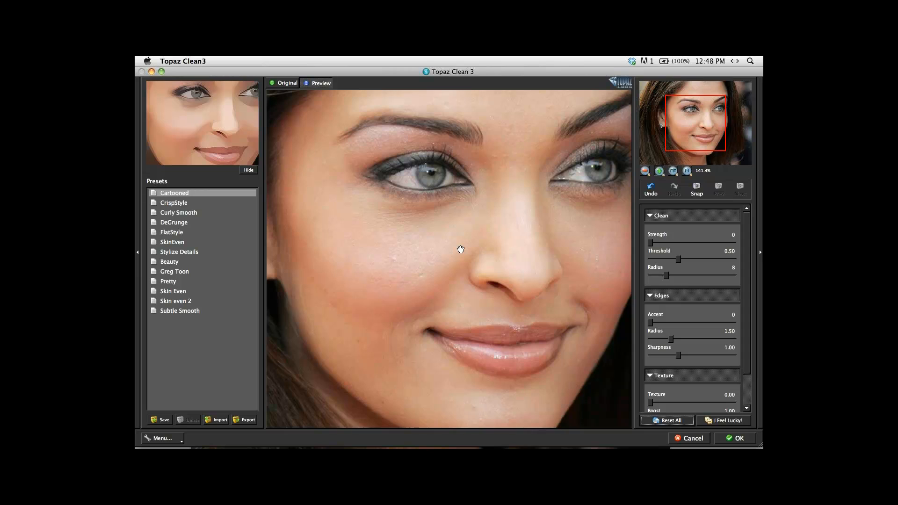
drag(433, 182, 490, 309)
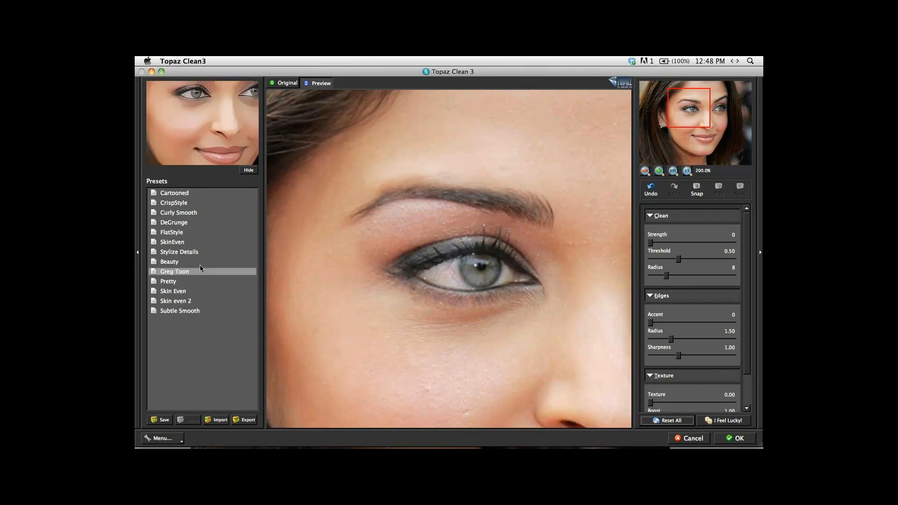
Try the Cartooned preset on the eye area and reset all the settings.
click(184, 196)
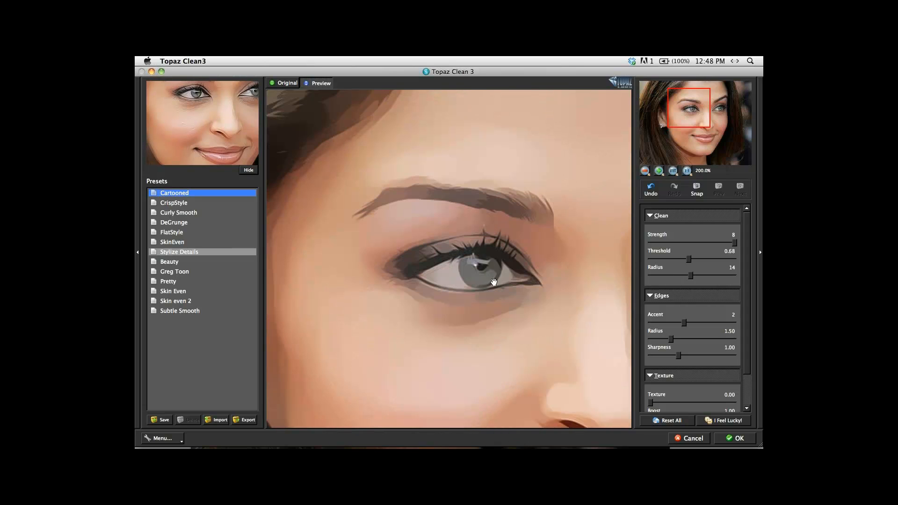
click(686, 421)
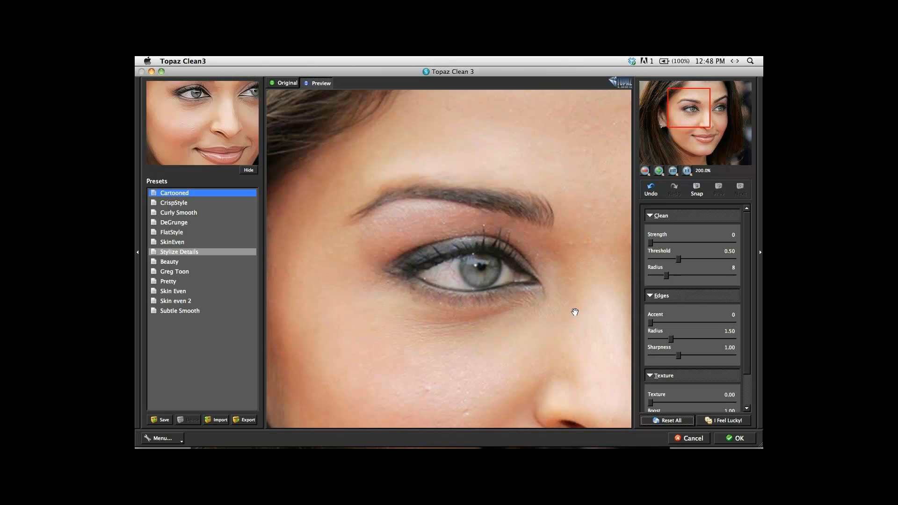
drag(574, 311, 563, 315)
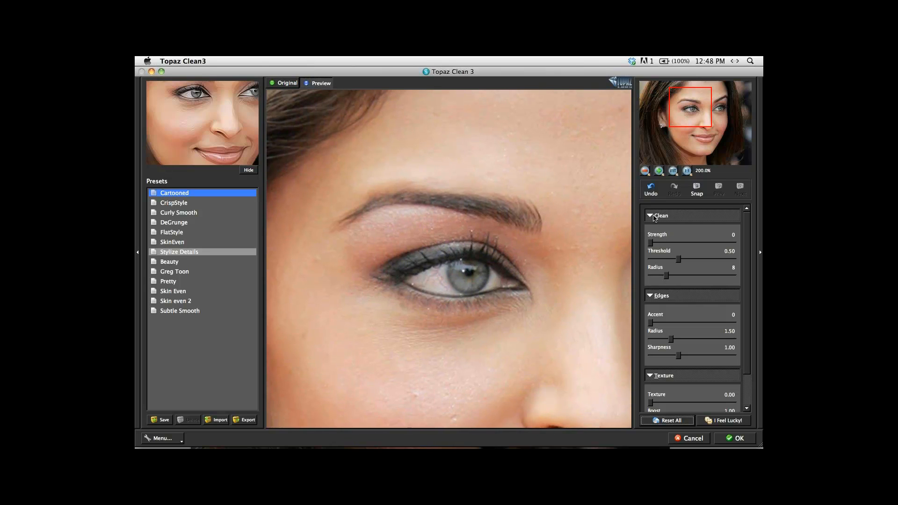
Set the Clean Strength to 3 and Radius to 4, and the Edges Accent to 2.
drag(651, 243, 684, 244)
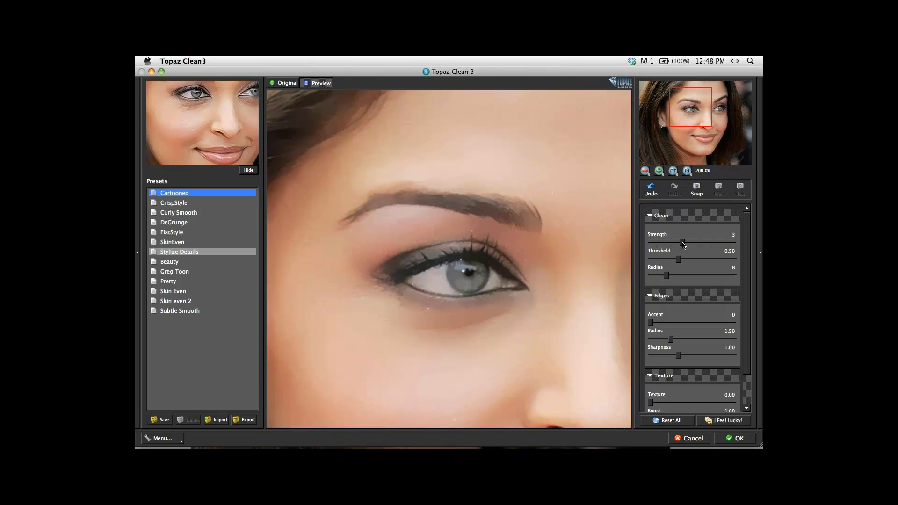
mouse_move(683, 244)
mouse_down()
mouse_move(694, 246)
mouse_move(686, 245)
mouse_up()
drag(668, 280, 650, 279)
drag(651, 324, 692, 327)
scroll(542, 292, up, 1)
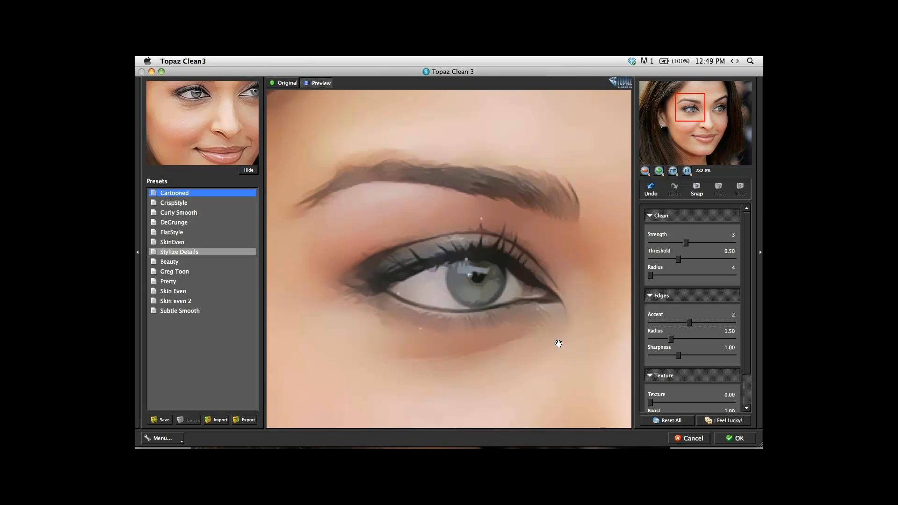
Try the Edges Accent at its minimum, restore it to 2, and set the Edges Sharpness to 1.55.
drag(690, 324, 649, 324)
drag(652, 327, 690, 326)
drag(679, 358, 694, 359)
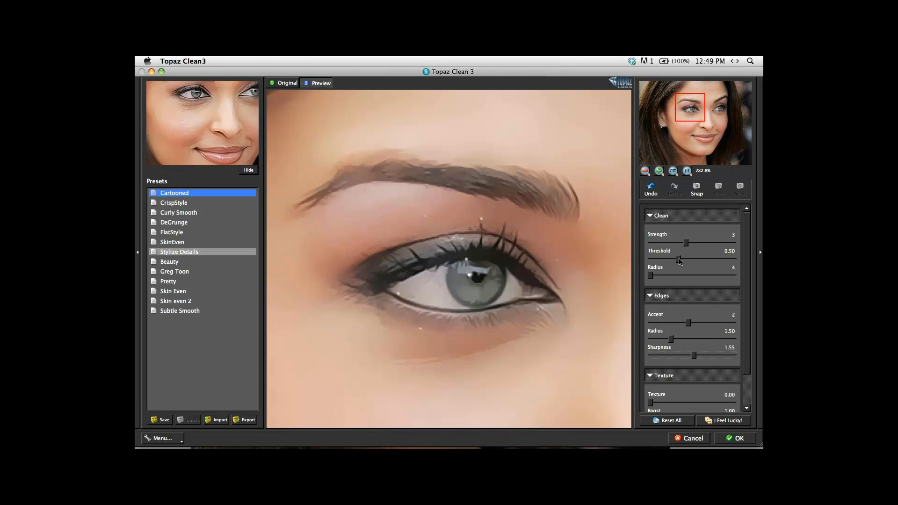
Try the Clean Threshold at 0 and at 0.41 to compare the skin detail around the eye.
drag(680, 262, 689, 264)
drag(690, 263, 648, 261)
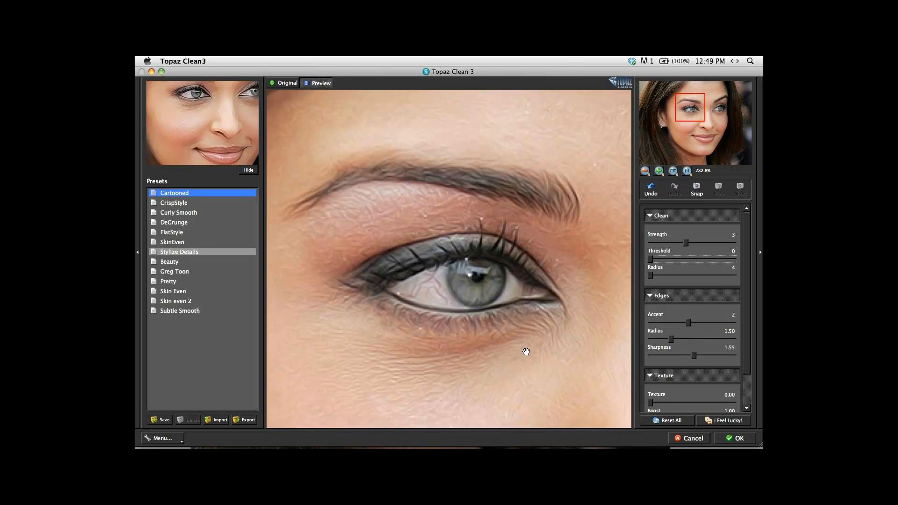
click(459, 350)
drag(651, 260, 674, 262)
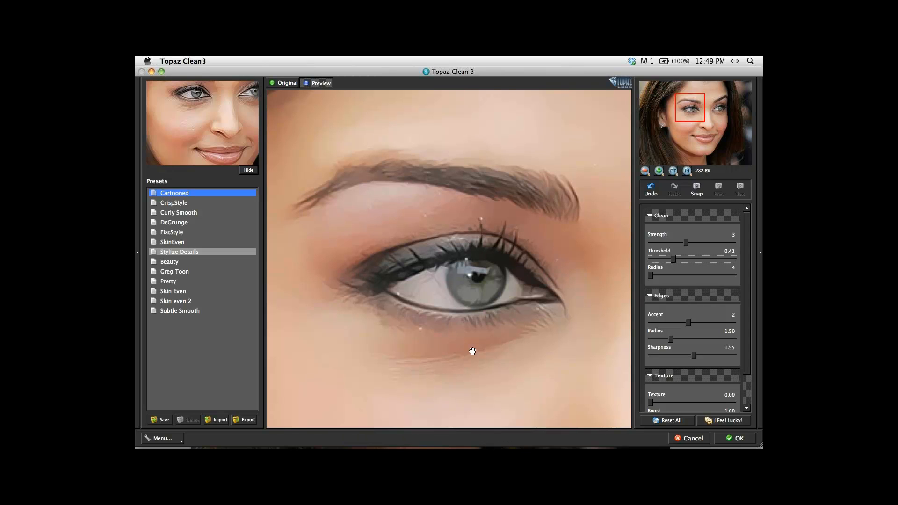
click(497, 399)
drag(498, 399, 463, 349)
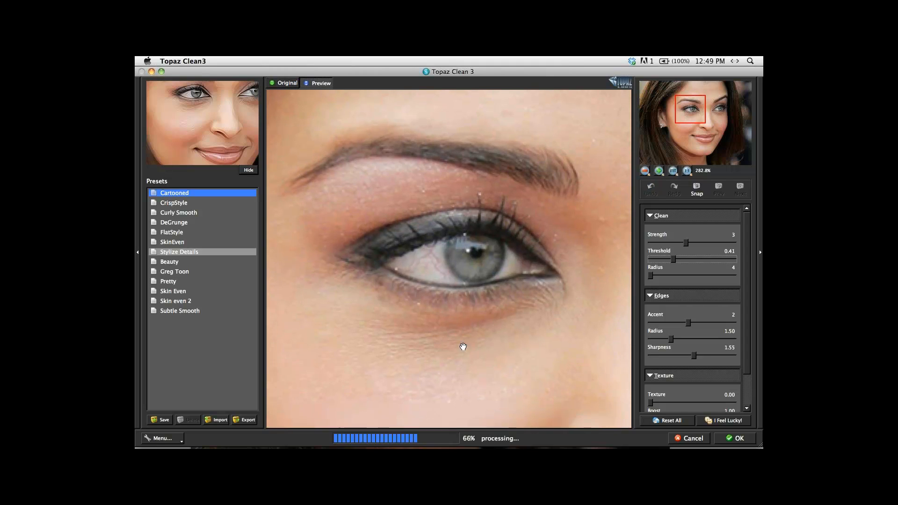
click(434, 268)
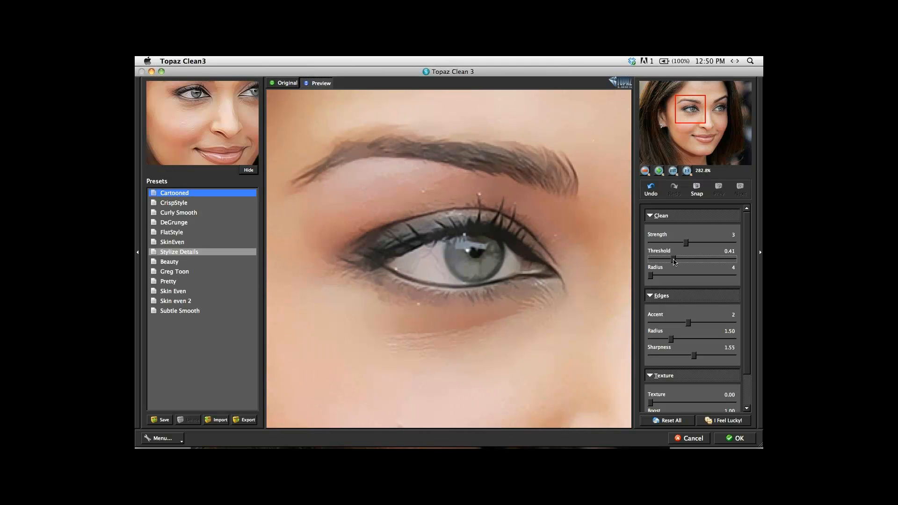
Set the Clean Threshold to 0.75 and the Edges Sharpness to 1.7.
drag(674, 260, 694, 264)
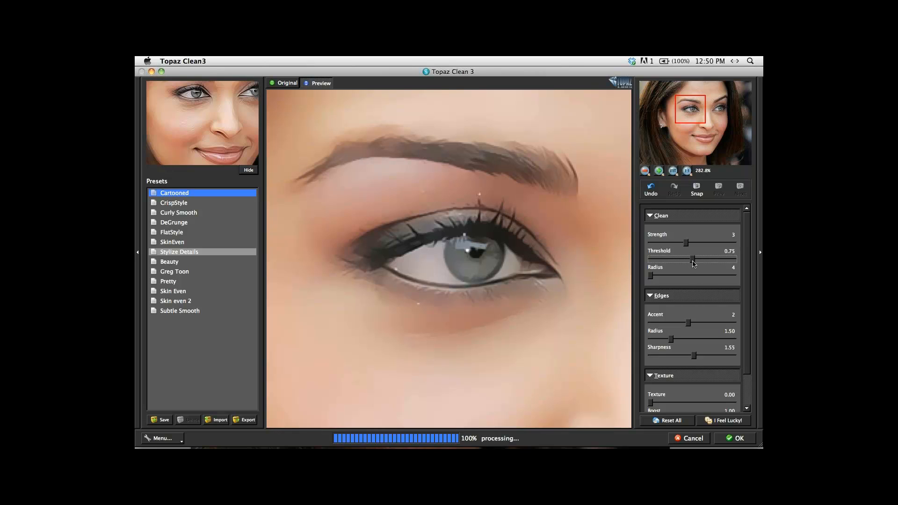
drag(695, 359, 699, 359)
drag(480, 282, 554, 231)
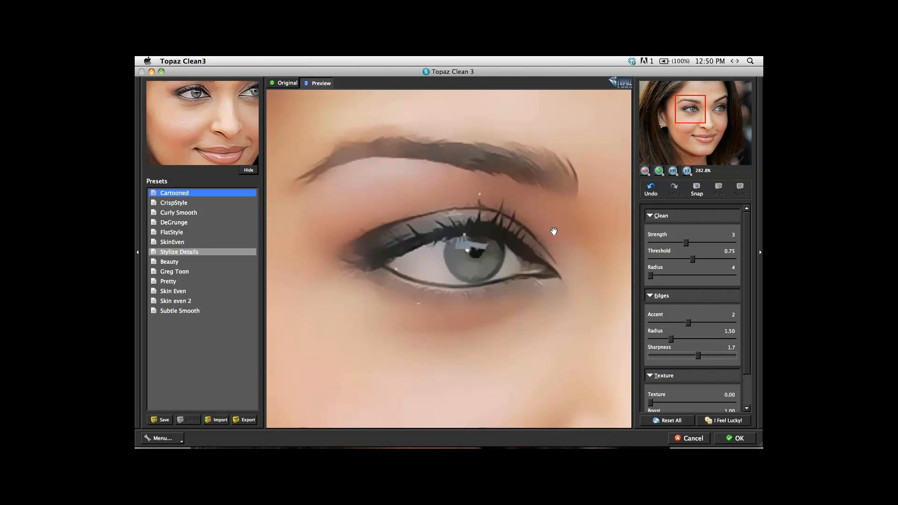
Examine the smoothed eyes, nose and lips at 200% zoom against the original, and view the whole face at 100%.
key(super+minus)
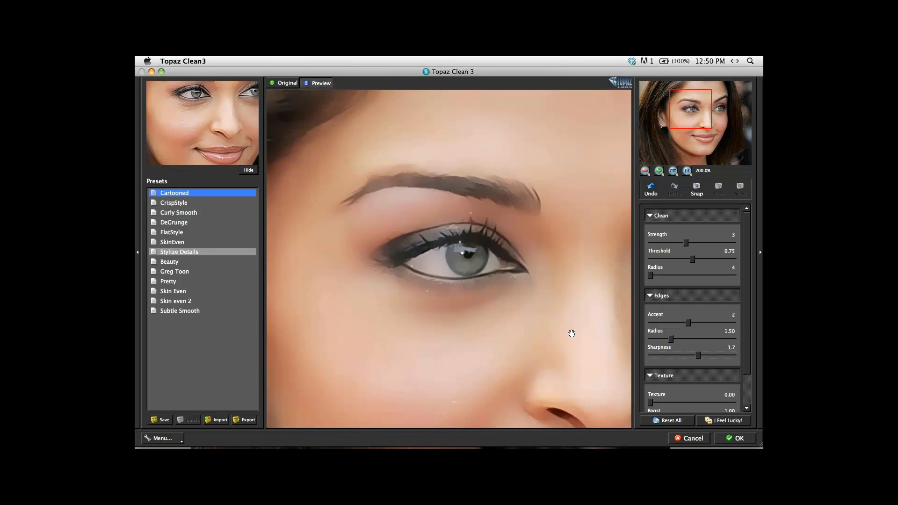
drag(571, 333, 517, 262)
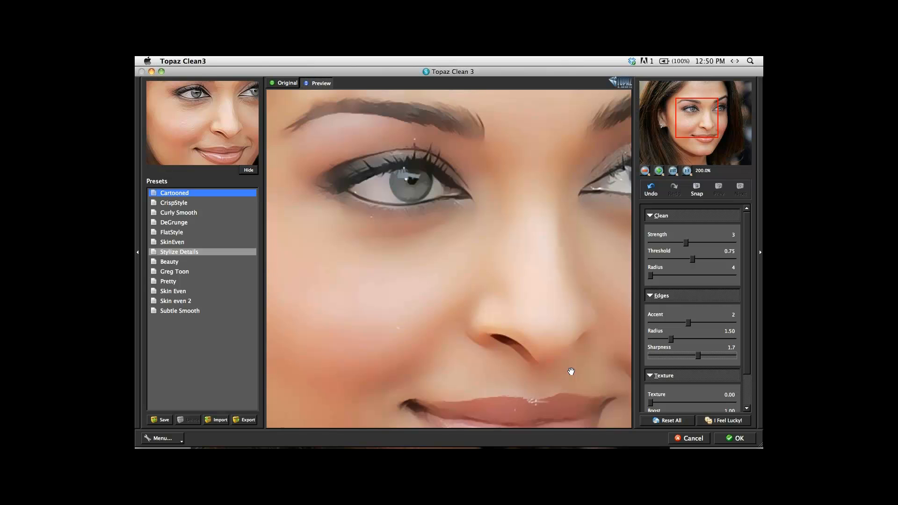
key(space)
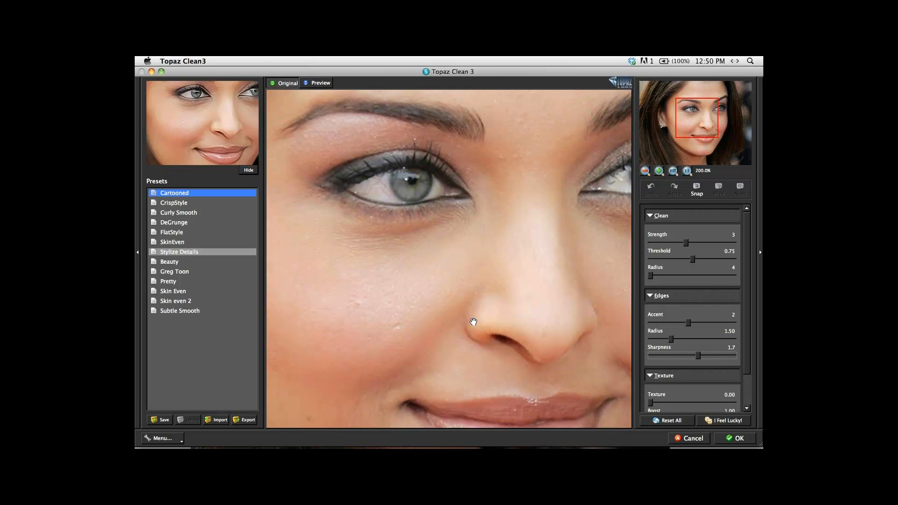
key(space)
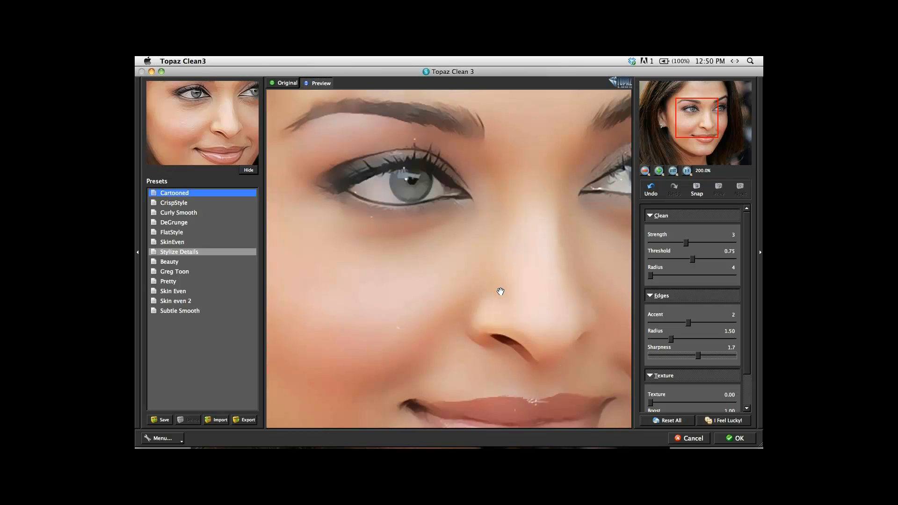
drag(539, 364, 486, 250)
click(575, 376)
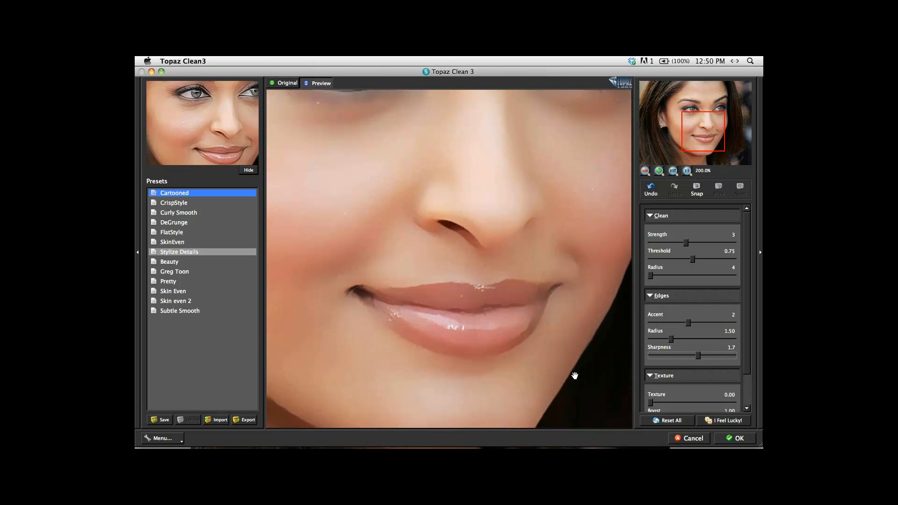
drag(541, 184, 546, 305)
scroll(552, 322, down, 2)
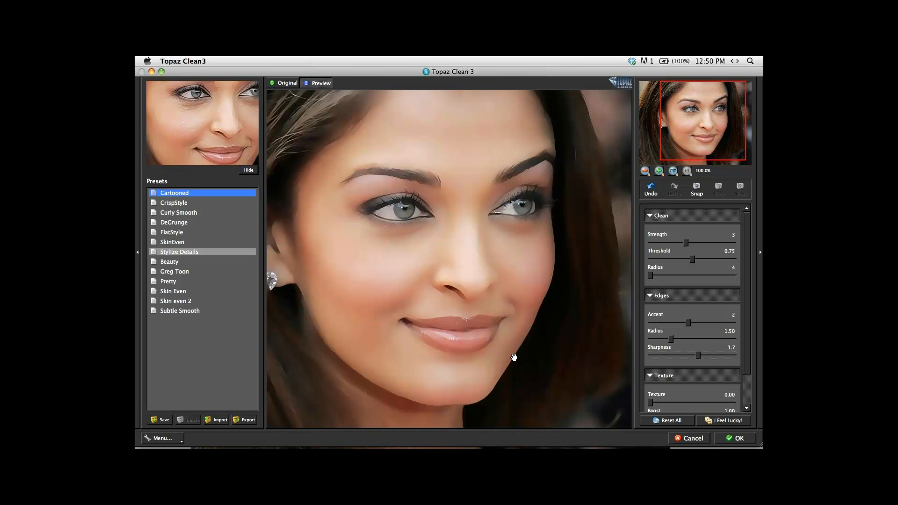
Reset all the Clean 3 settings and apply the Skin Even preset to the portrait.
click(668, 420)
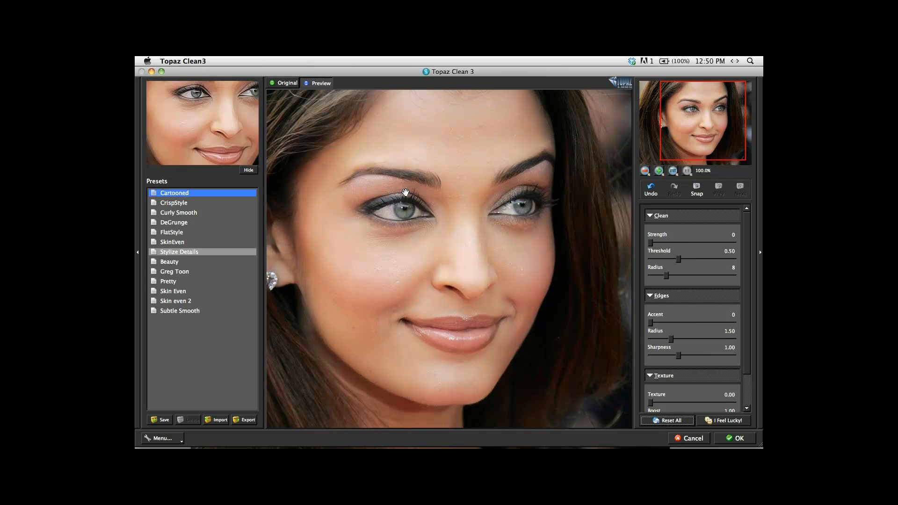
drag(461, 297, 484, 298)
click(177, 291)
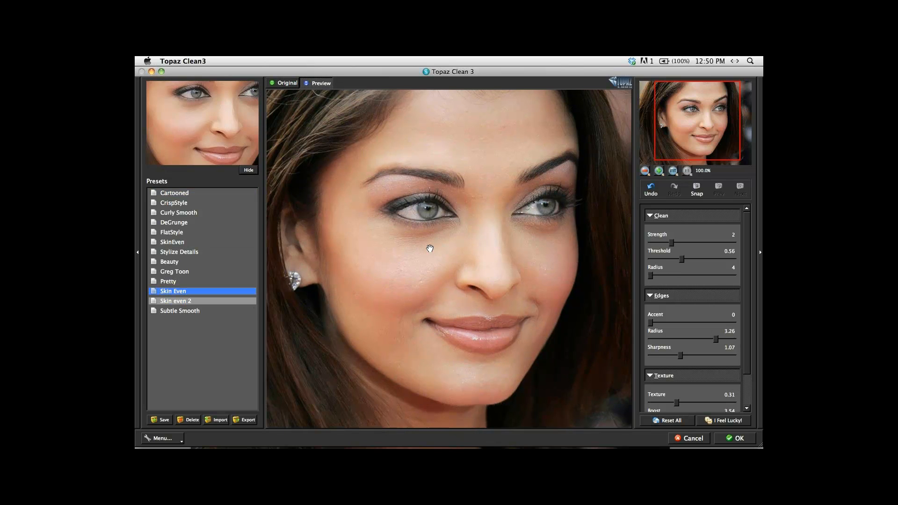
Compare the Skin Even preview with the original portrait at 100% and 141.4% zoom.
key(space)
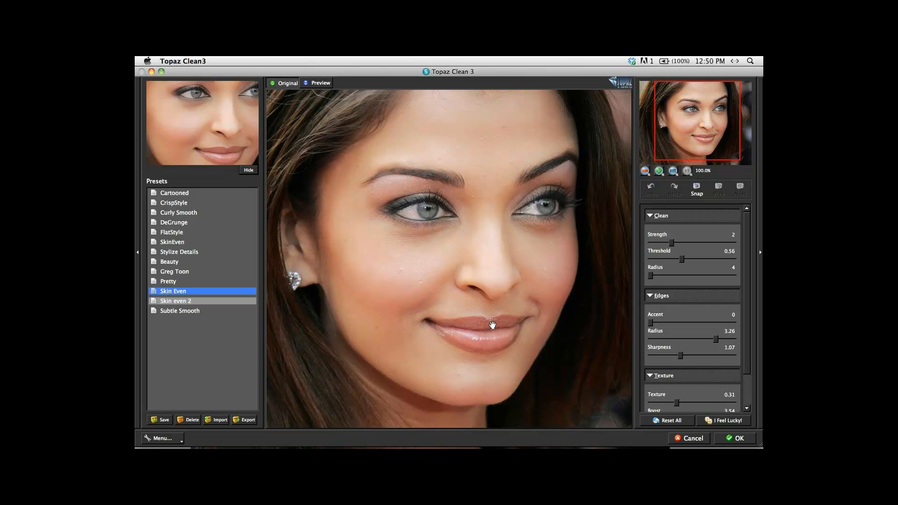
key(space)
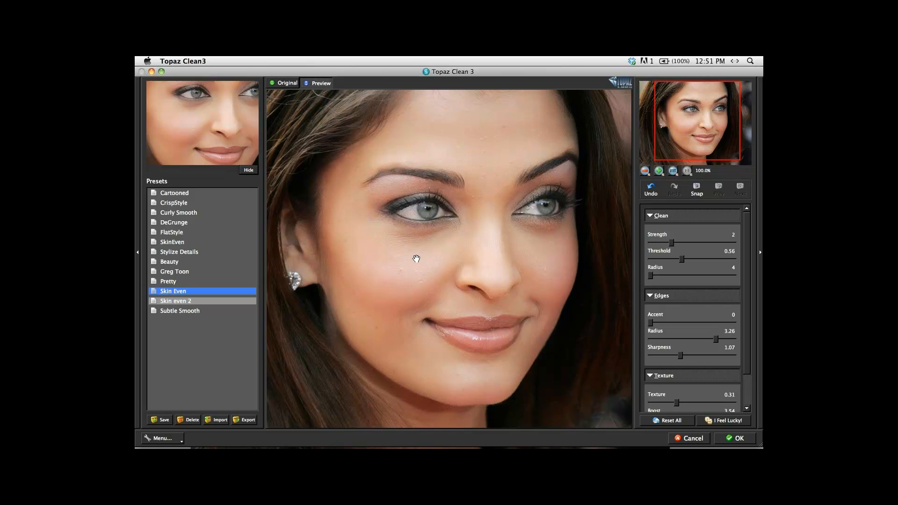
key(super+plus)
key(space)
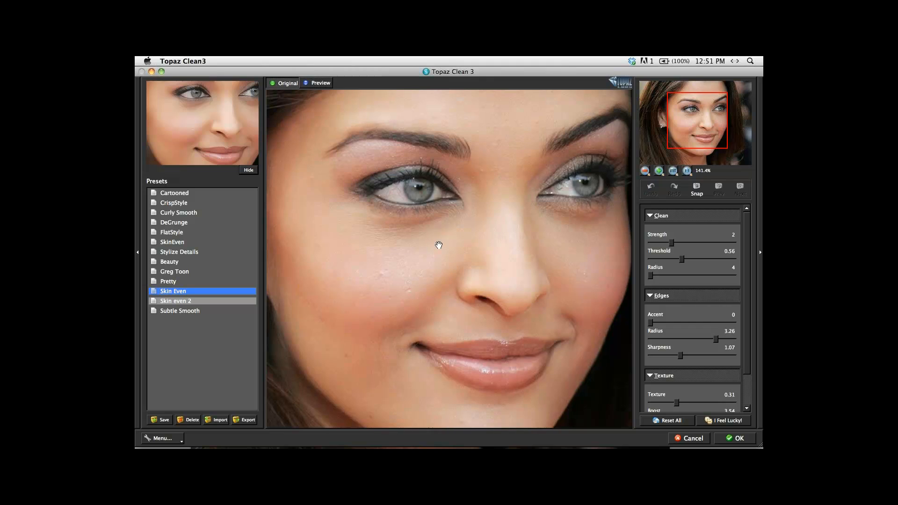
drag(439, 245, 501, 347)
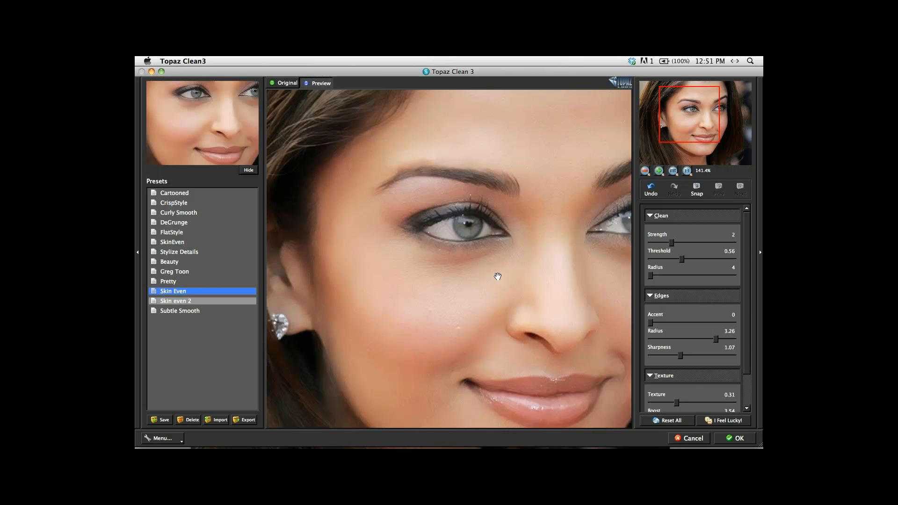
Cancel Topaz Clean 3 without applying it and close the portrait in Photoshop.
click(694, 442)
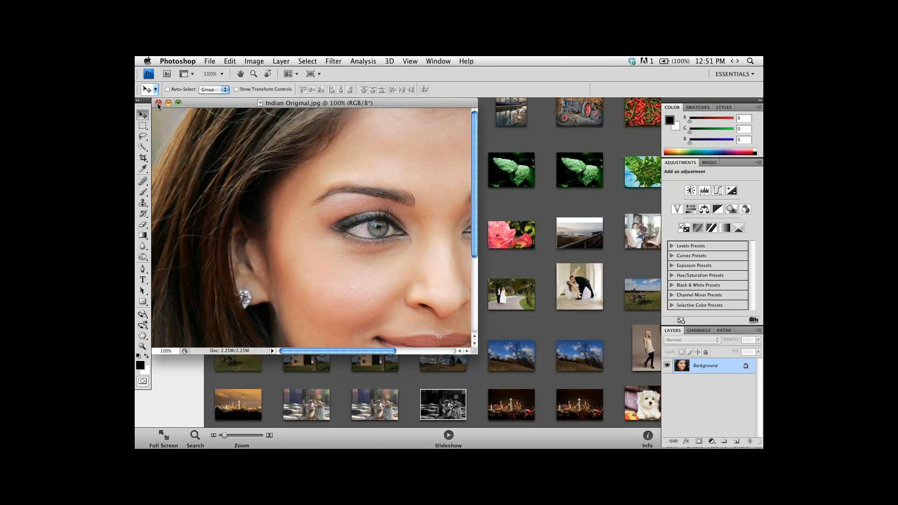
click(158, 103)
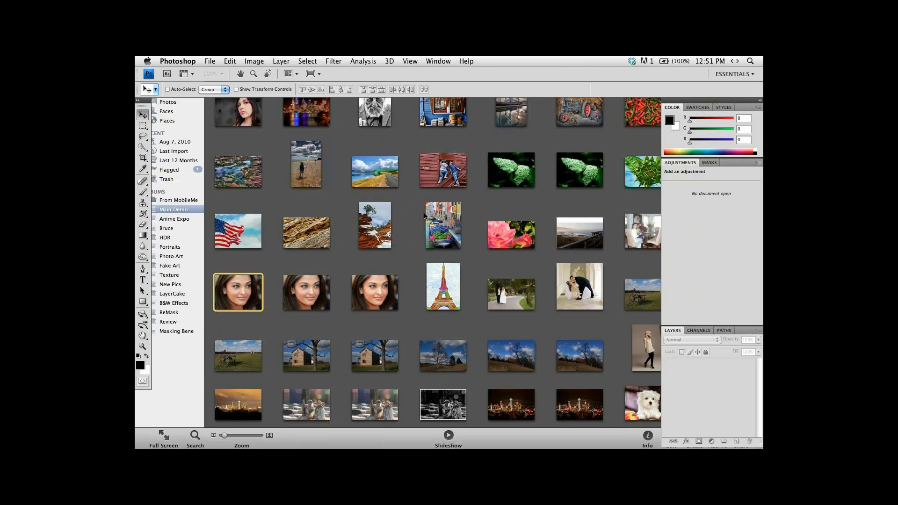
Switch to iPhoto and view the first photo of the Masking Bene album, the woman with hair buns, at full size.
click(410, 207)
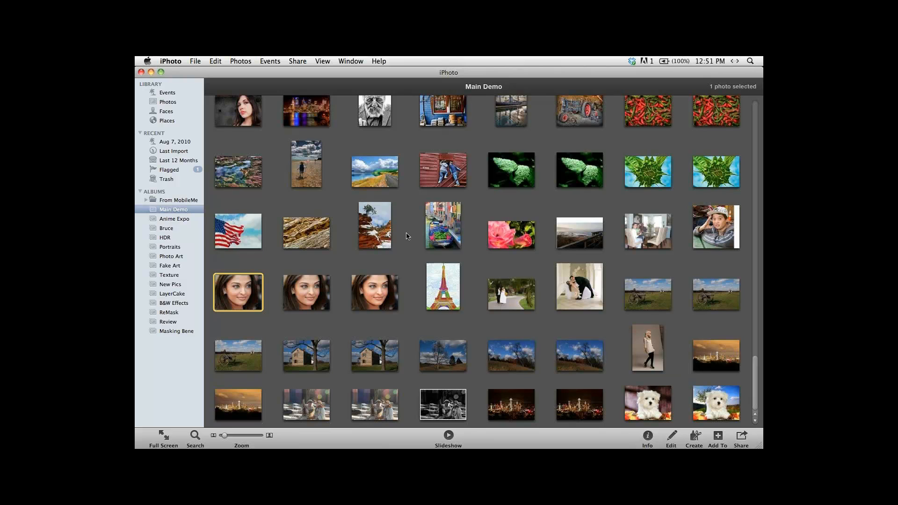
scroll(407, 236, up, 10)
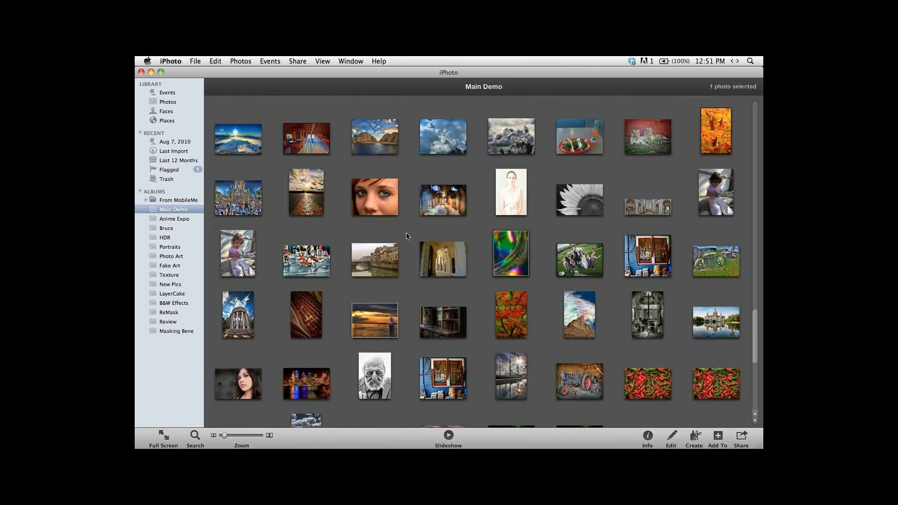
key(super+Tab)
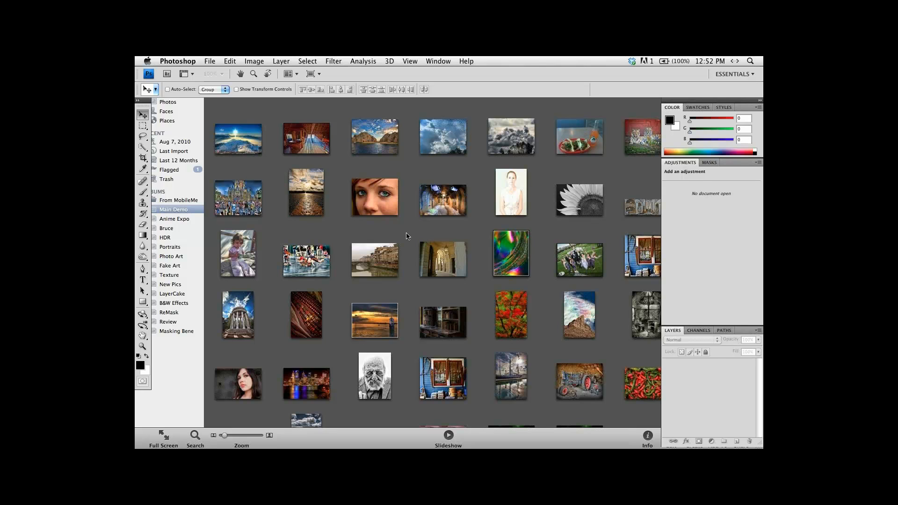
click(407, 233)
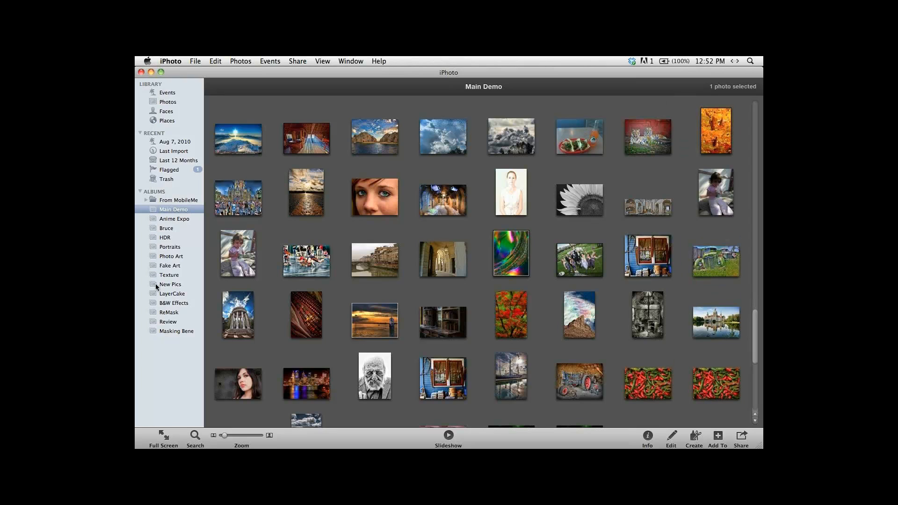
click(154, 330)
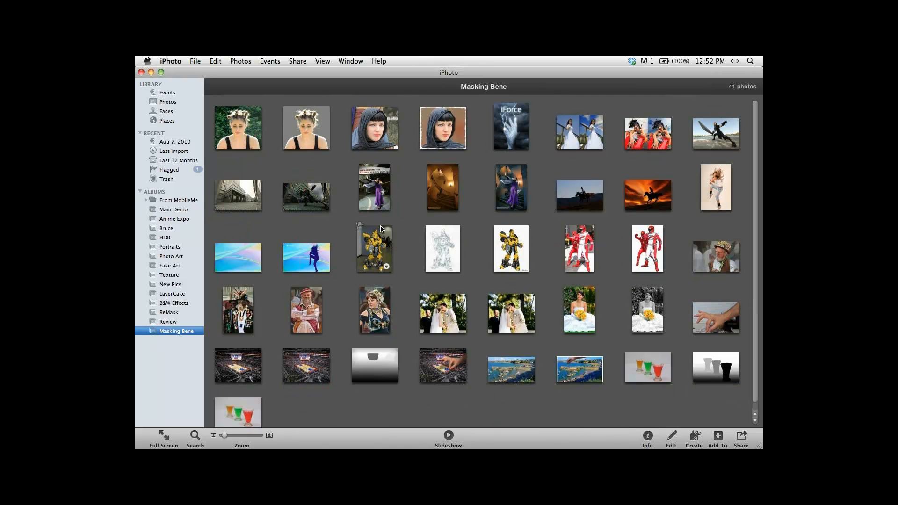
click(241, 132)
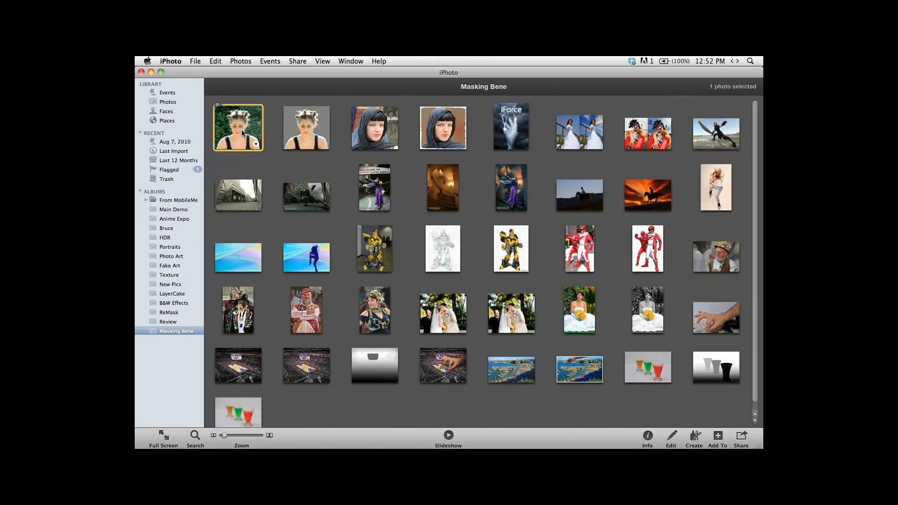
double_click(241, 130)
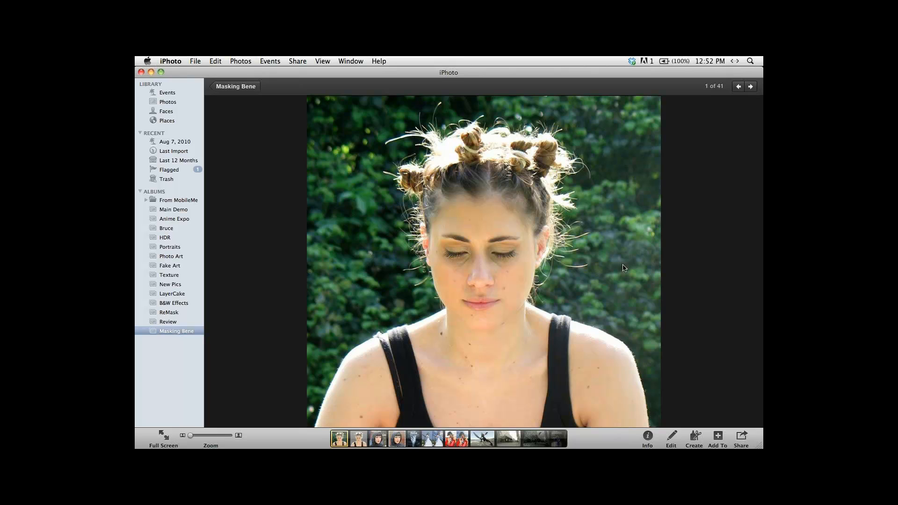
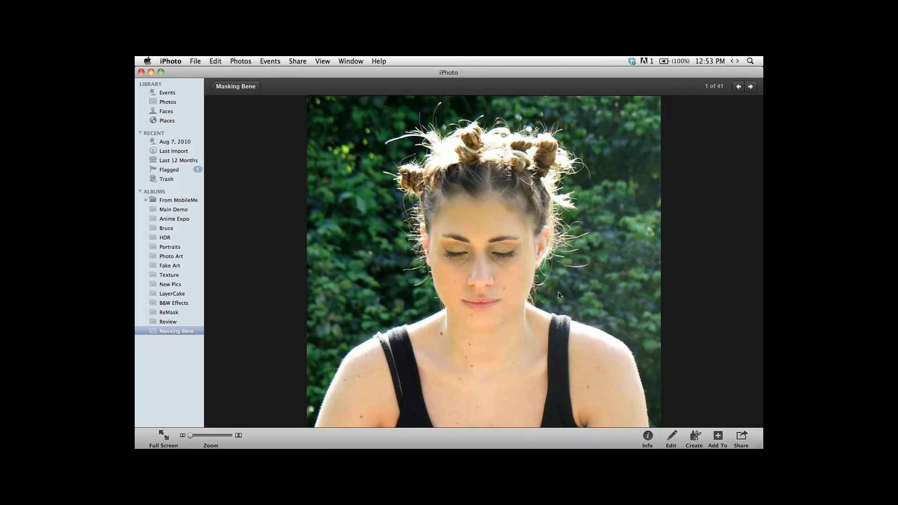
Return to the Masking Bene album, open photoFXlab, and load the photo of the woman with hair buns from iPhoto into it.
double_click(560, 295)
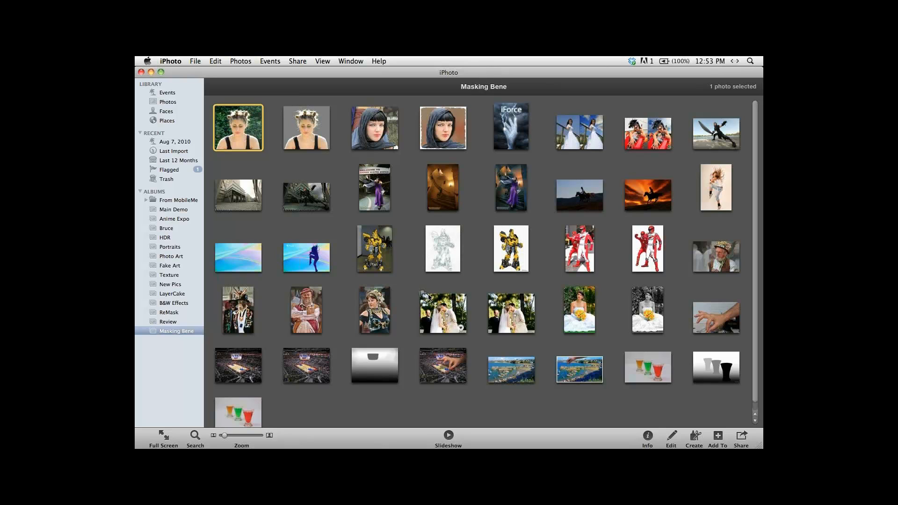
mouse_move(349, 447)
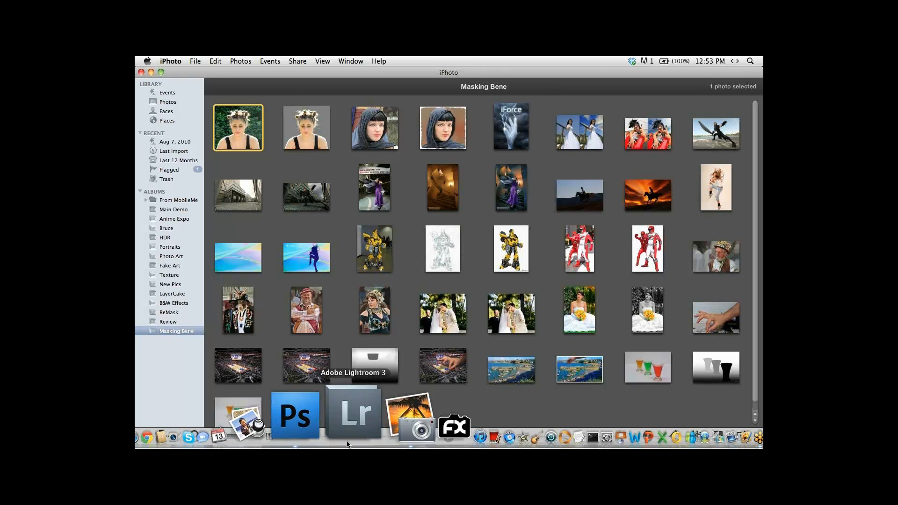
click(383, 400)
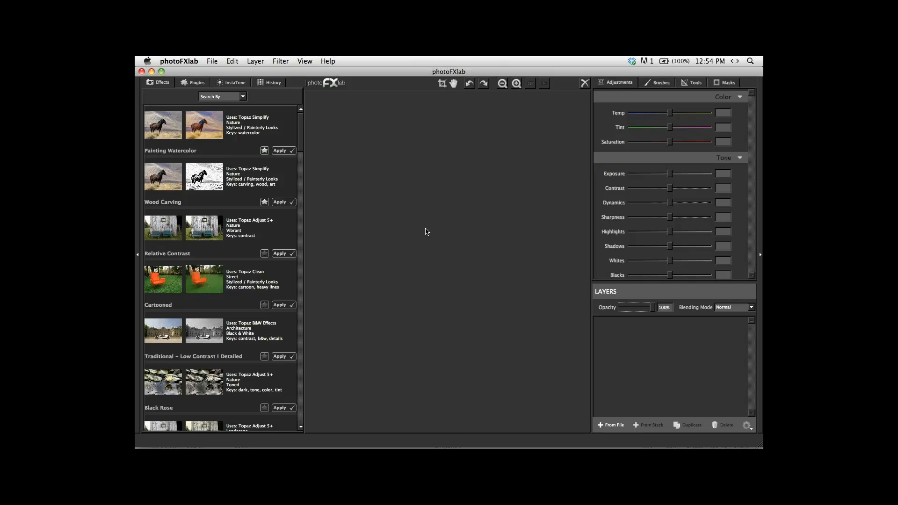
key(super+Tab)
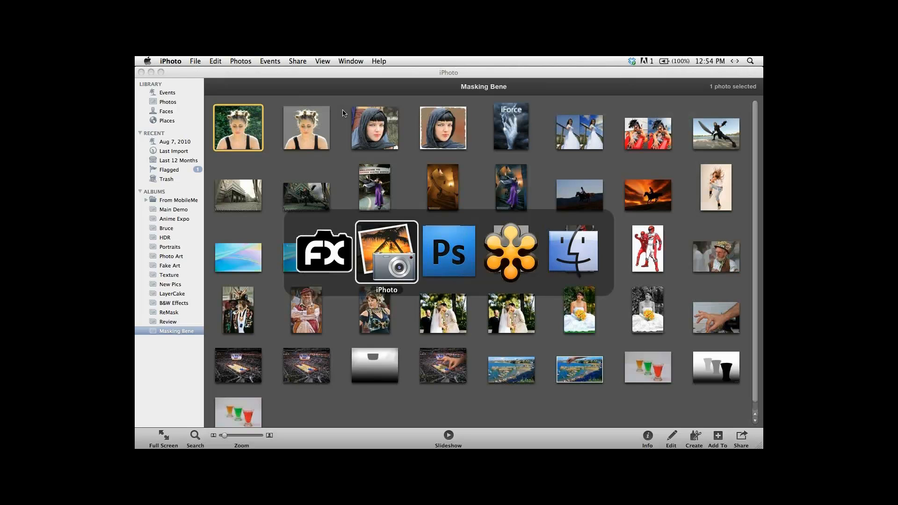
drag(389, 73, 763, 94)
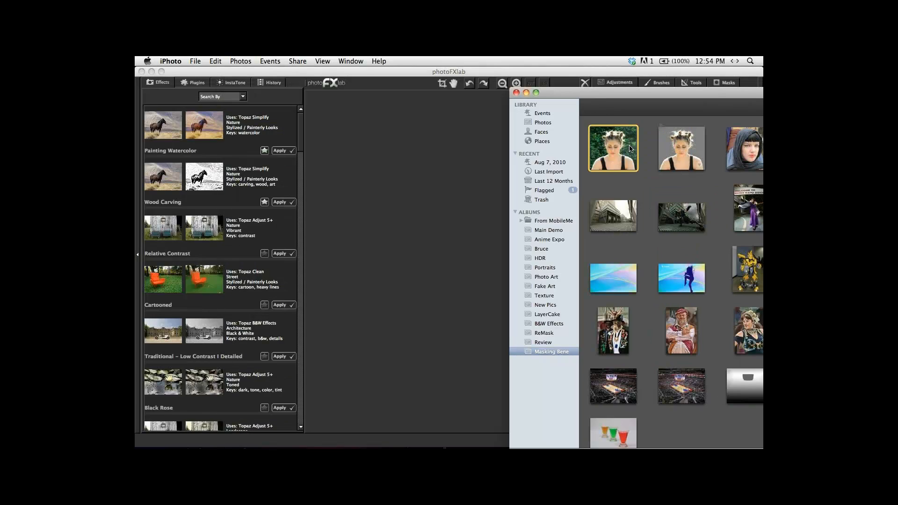
drag(630, 148, 427, 216)
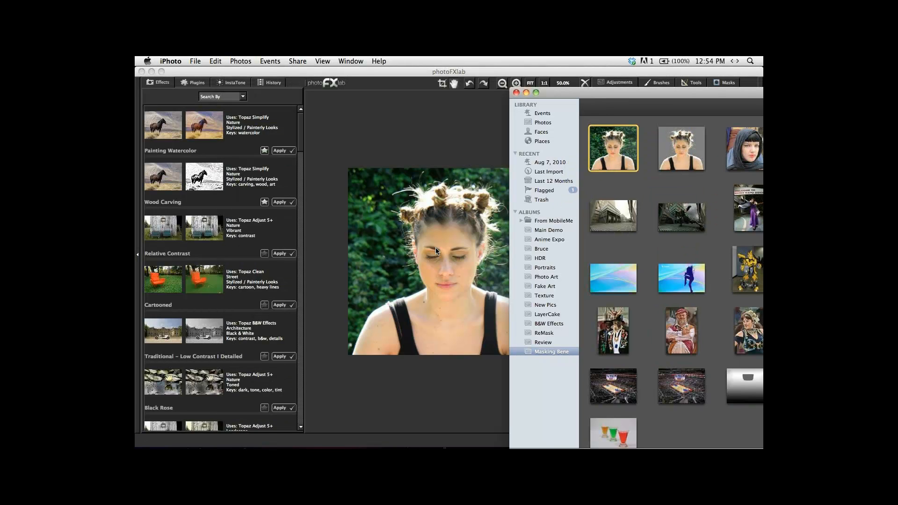
click(469, 148)
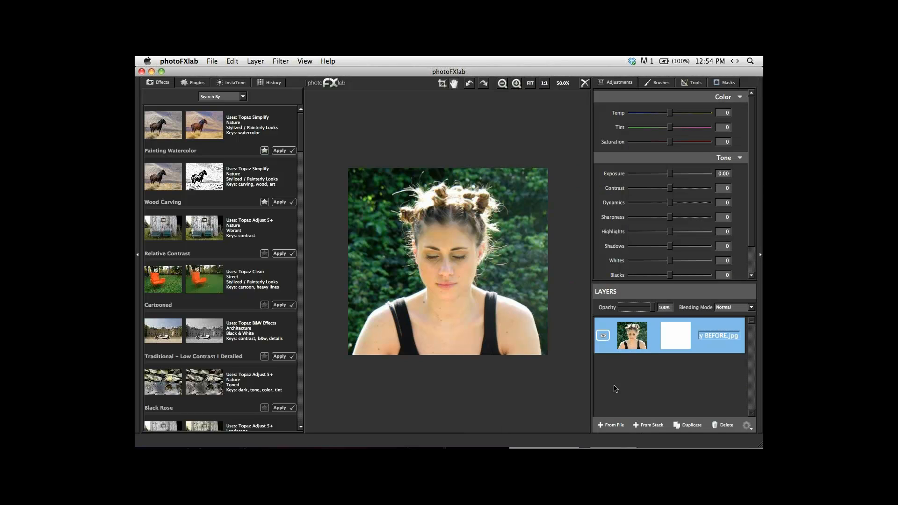
Add Shuttle-Atlantis-being-towed-X2 from the Pictures folder as a new layer and place it below the portrait layer.
click(614, 426)
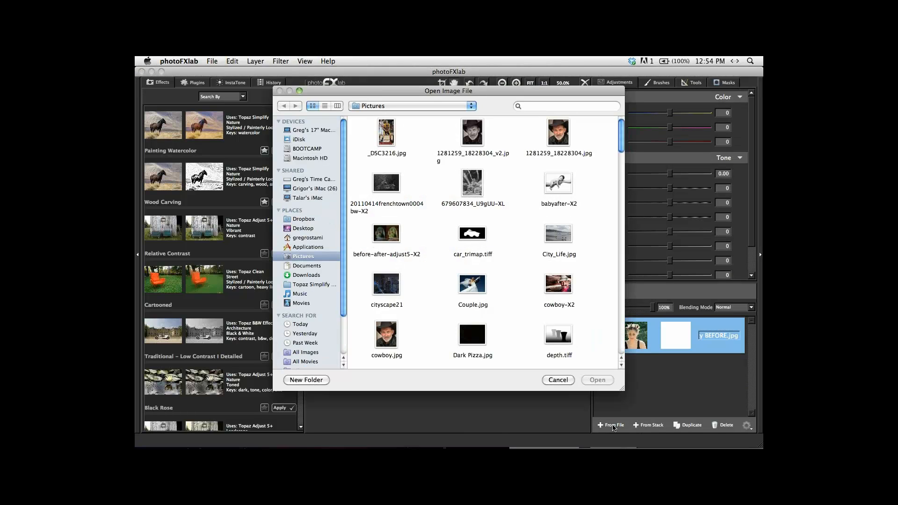
drag(622, 146, 620, 281)
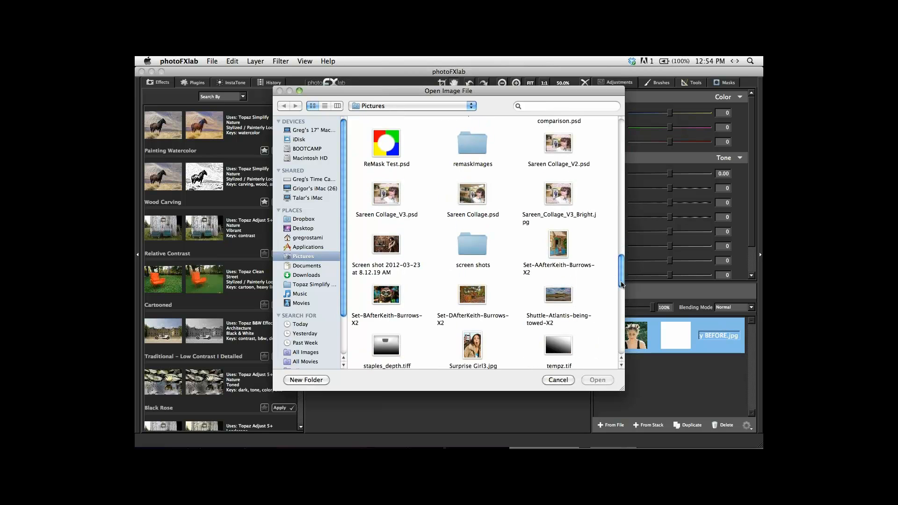
scroll(554, 281, down, 3)
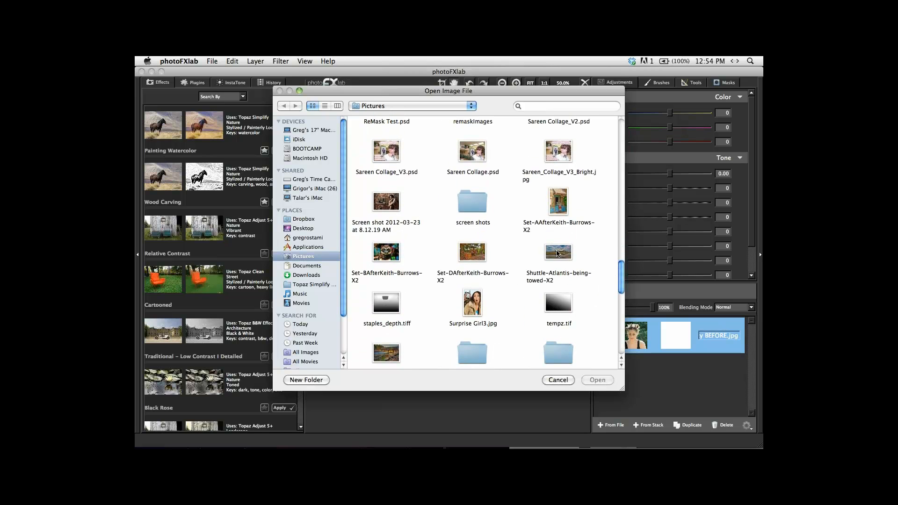
double_click(559, 252)
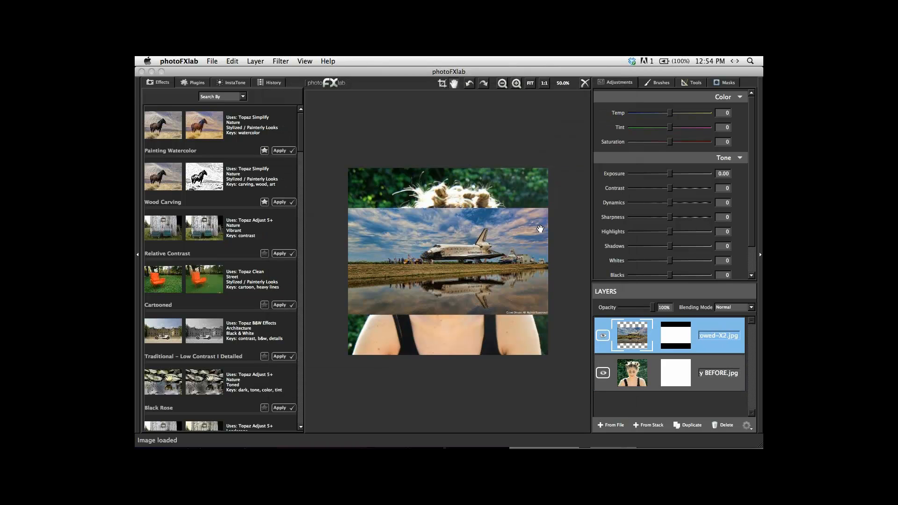
drag(636, 336, 639, 377)
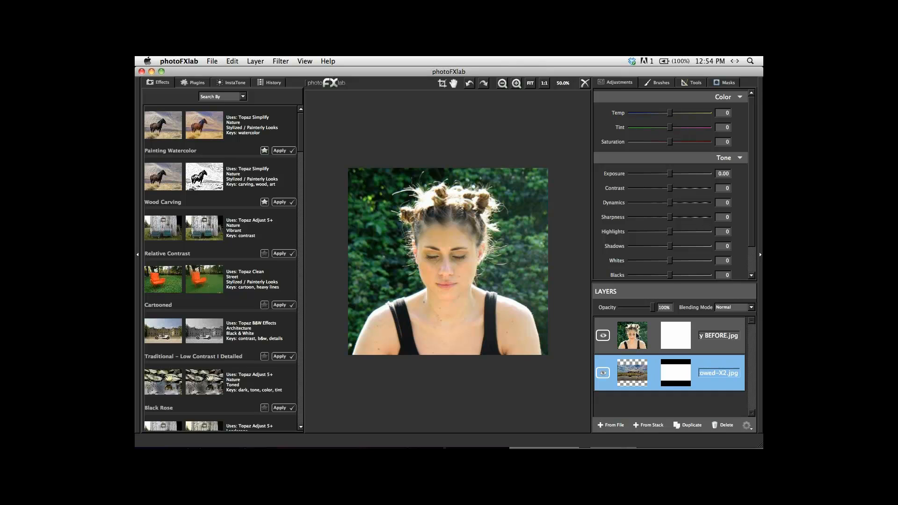
Open the portrait layer in Topaz ReMask 3 and outline the woman's shoulders and hair with the compute brush.
click(637, 337)
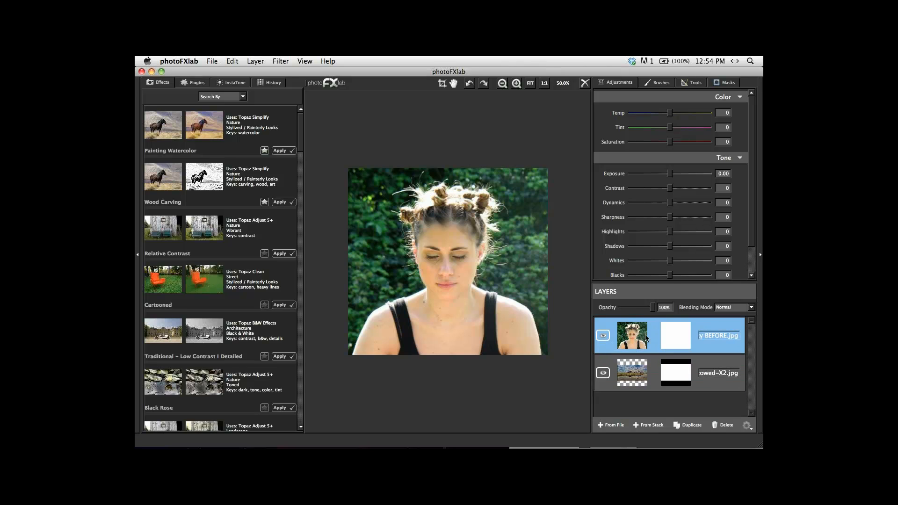
click(202, 84)
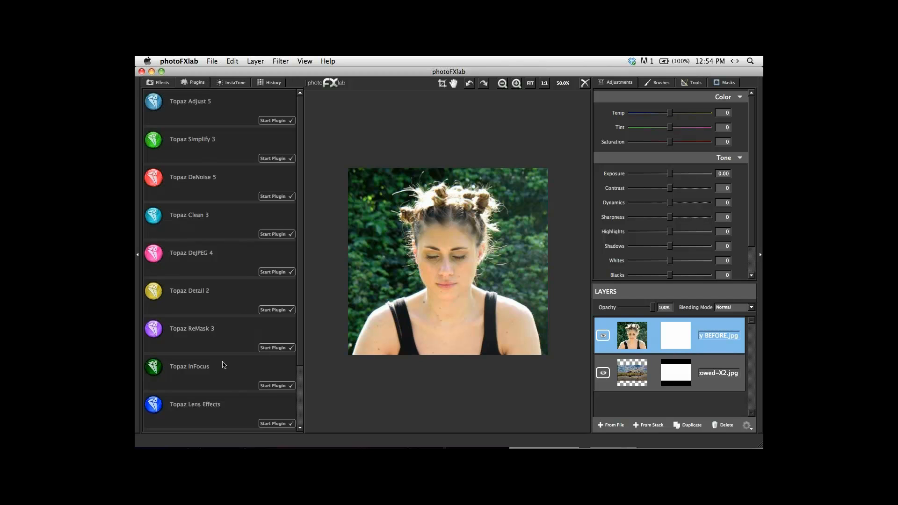
click(281, 350)
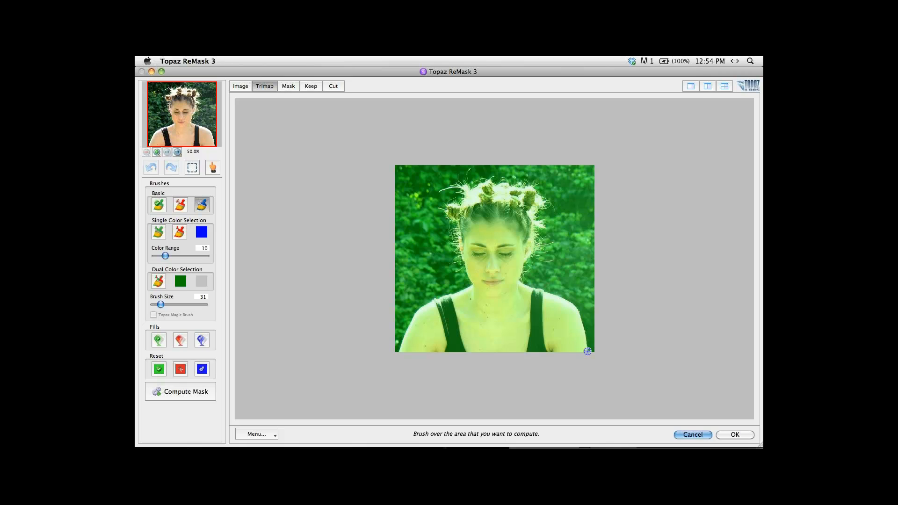
mouse_move(588, 351)
mouse_down()
mouse_move(577, 308)
mouse_move(521, 277)
mouse_move(527, 258)
mouse_move(552, 261)
mouse_move(536, 248)
mouse_move(550, 244)
mouse_move(535, 235)
mouse_move(535, 224)
mouse_move(546, 228)
mouse_move(534, 214)
mouse_move(551, 205)
mouse_move(534, 184)
mouse_up()
key(bracketright)
key(bracketleft)
key(bracketright)
mouse_move(523, 184)
mouse_down()
mouse_move(467, 185)
mouse_move(468, 172)
mouse_move(465, 188)
mouse_move(442, 189)
mouse_move(464, 191)
mouse_move(443, 207)
mouse_move(460, 222)
mouse_move(454, 260)
mouse_move(471, 281)
mouse_move(418, 309)
mouse_move(398, 364)
mouse_up()
Fill the background outside the outline as cut, compute the mask, and show the Keep view.
key(bracketleft)
key(bracketleft)
key(s)
click(417, 229)
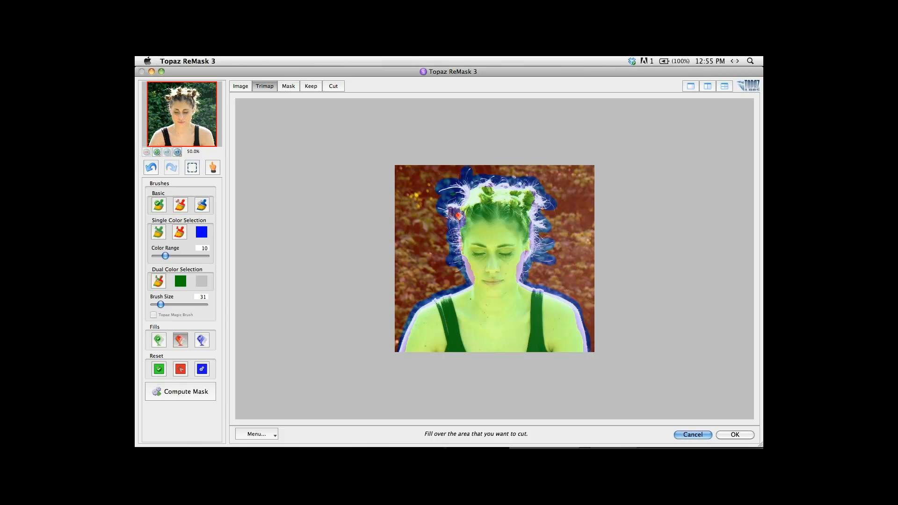
key(c)
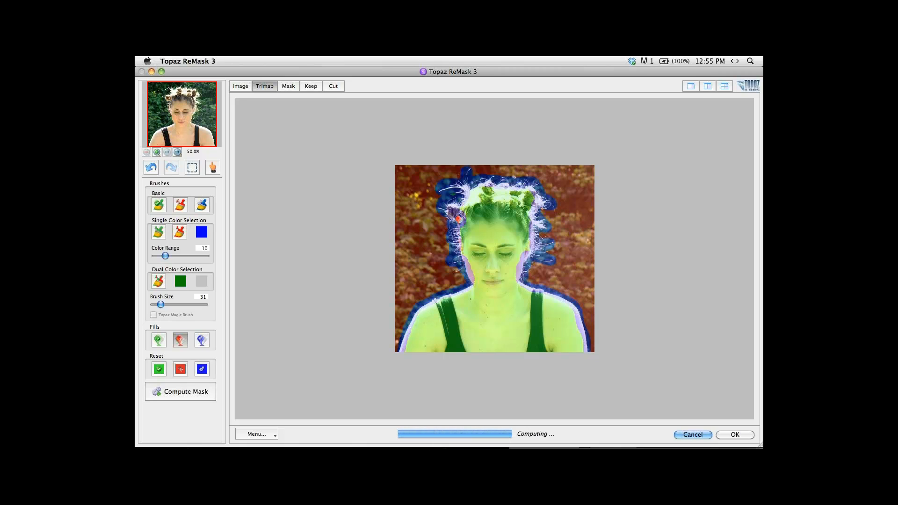
key(k)
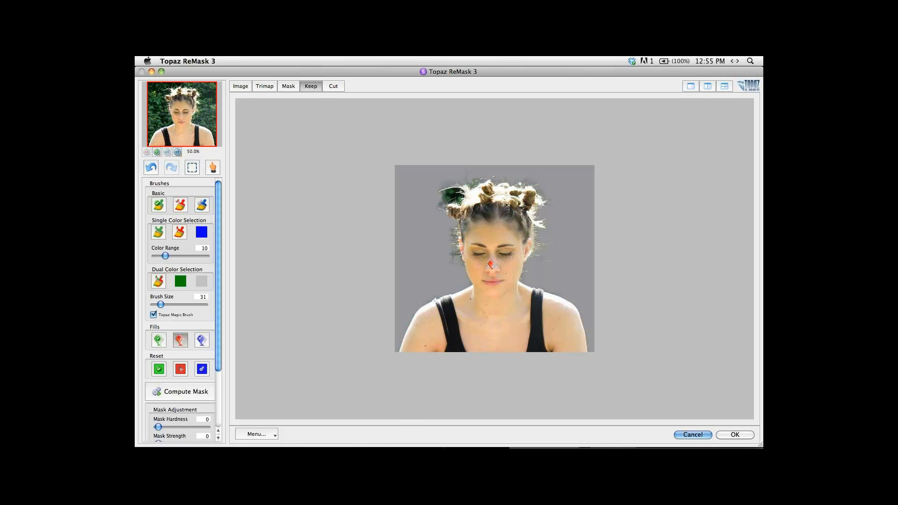
Brush away the green background remnant beside the woman's hair at 200% zoom and apply the mask to the portrait layer.
key(super+plus)
key(super+plus)
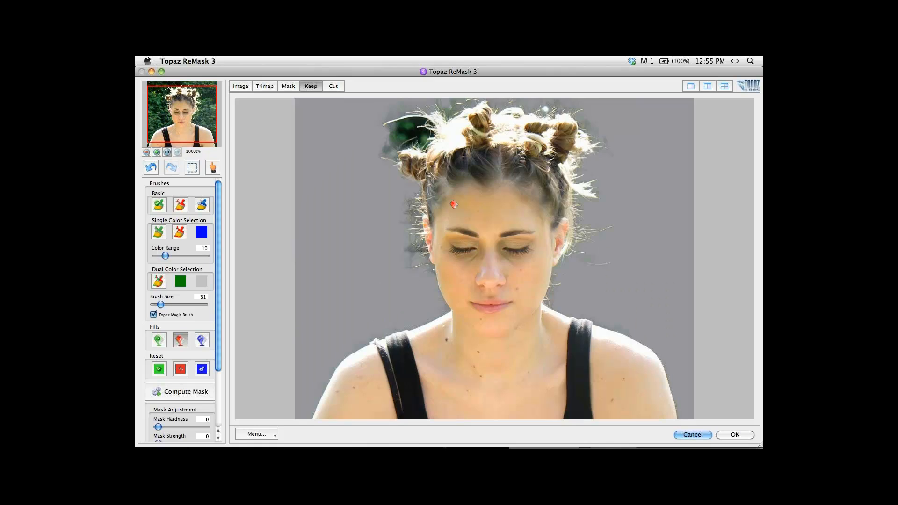
key(space)
drag(429, 194, 608, 451)
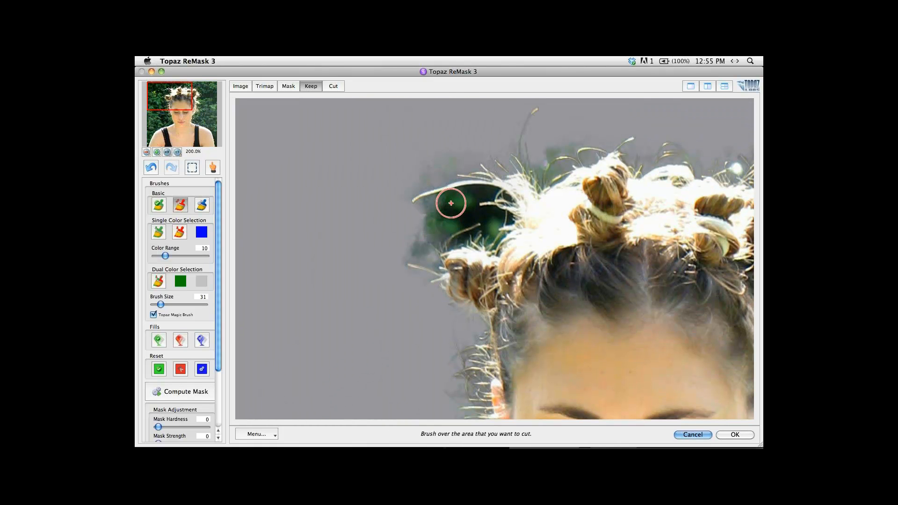
drag(449, 202, 423, 215)
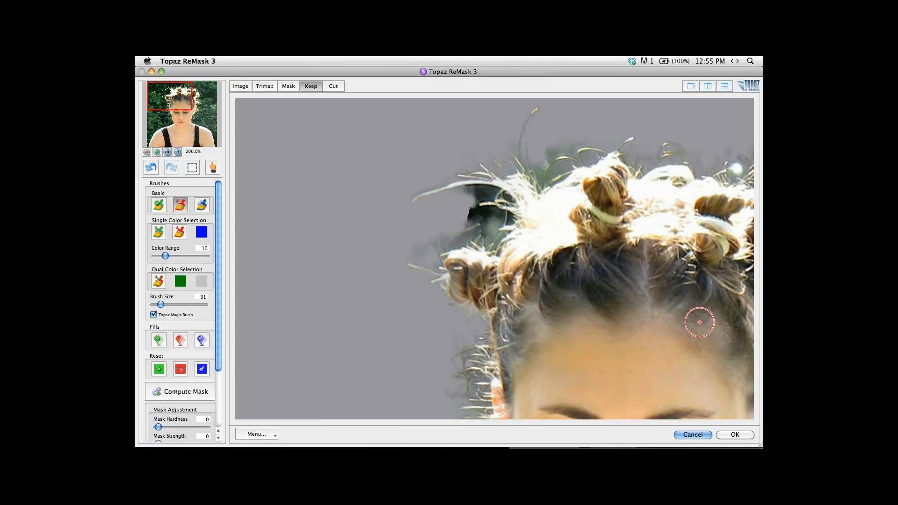
click(736, 435)
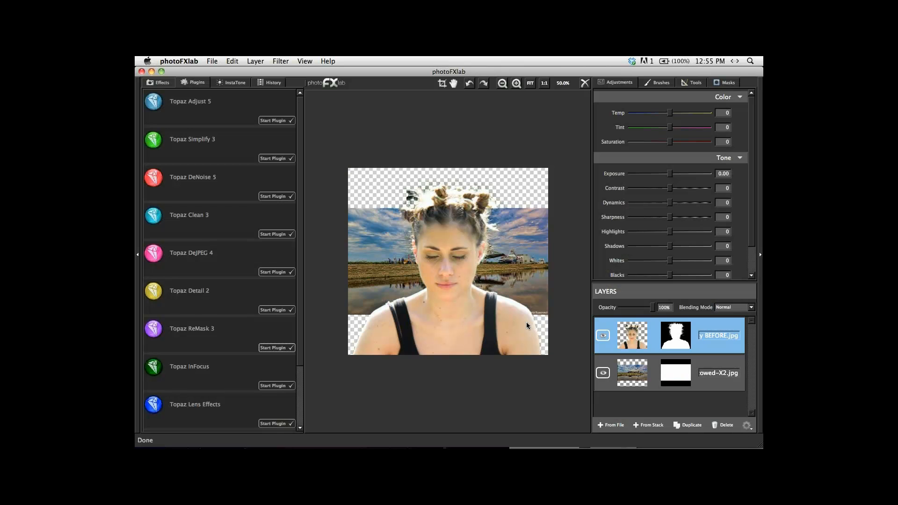
Scale the shuttle layer to 126% so that it fills the canvas behind the woman.
click(631, 374)
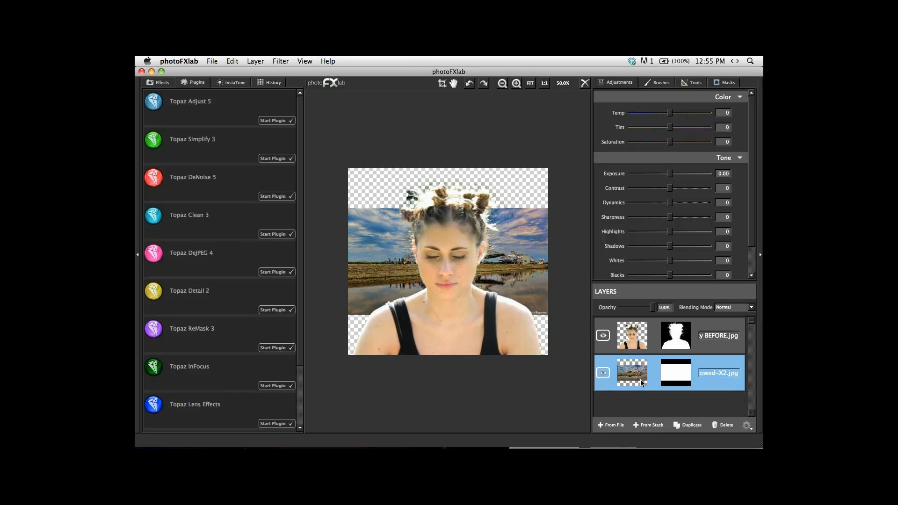
click(696, 83)
click(708, 98)
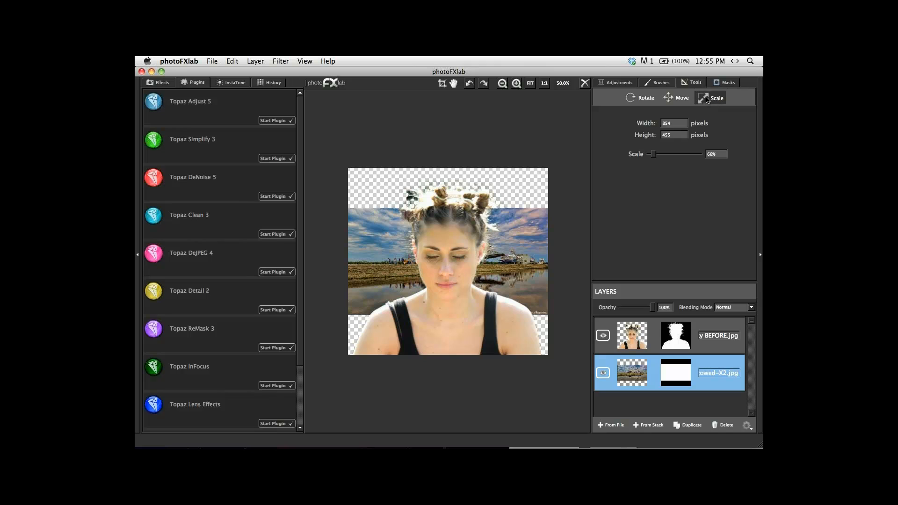
drag(655, 158, 661, 159)
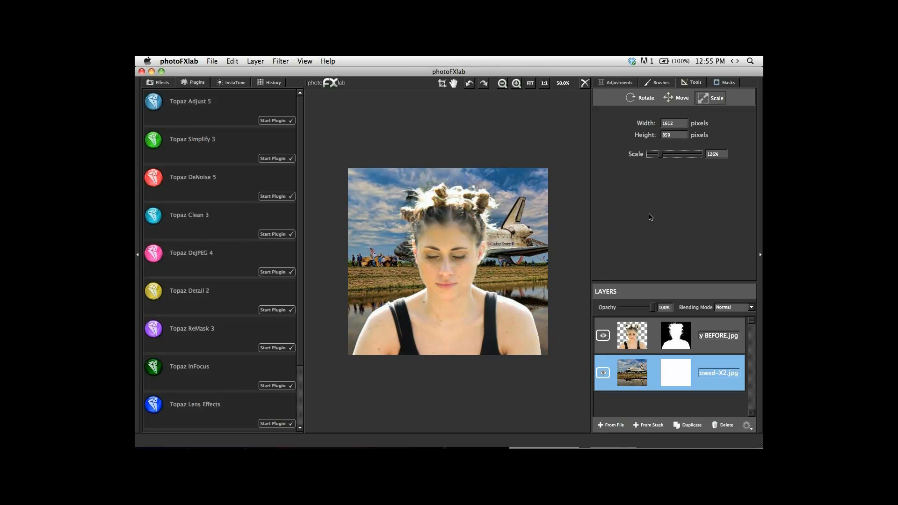
Move the cut-out portrait layer up and to the left over the shuttle background with the Move tool.
key(super+1)
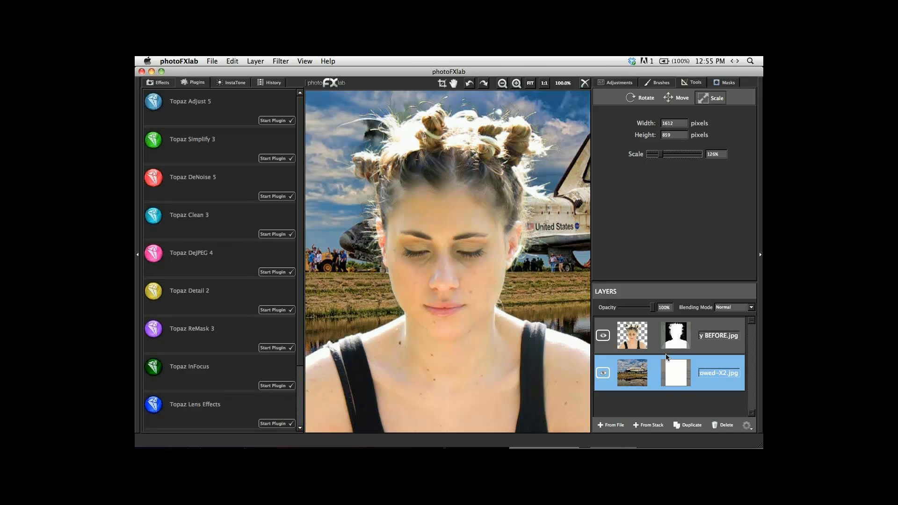
click(636, 340)
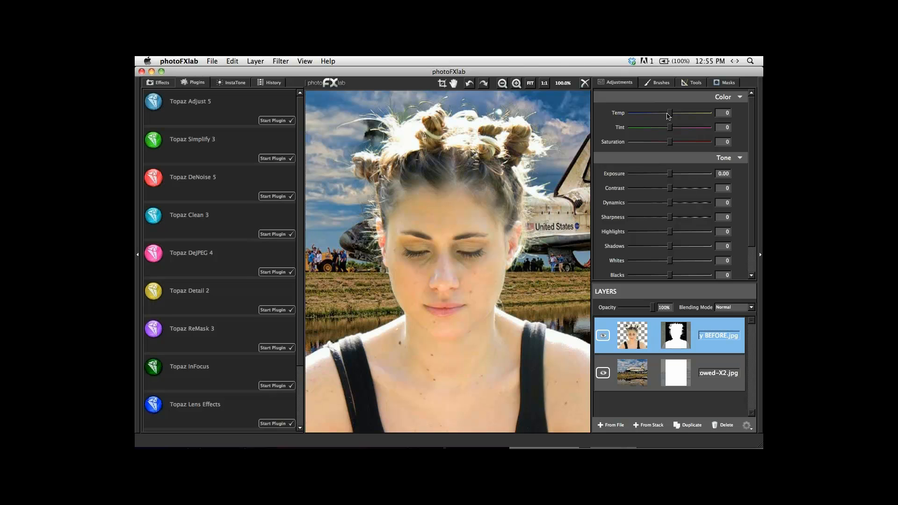
click(693, 85)
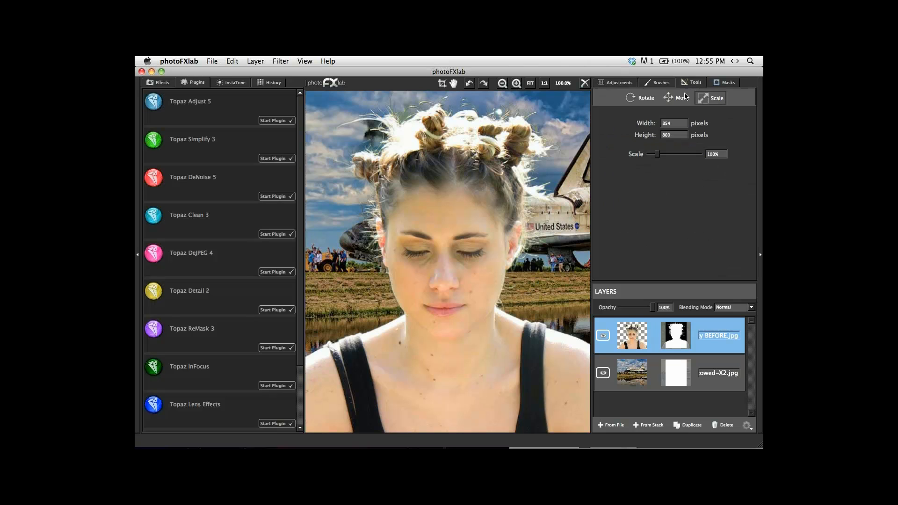
click(679, 98)
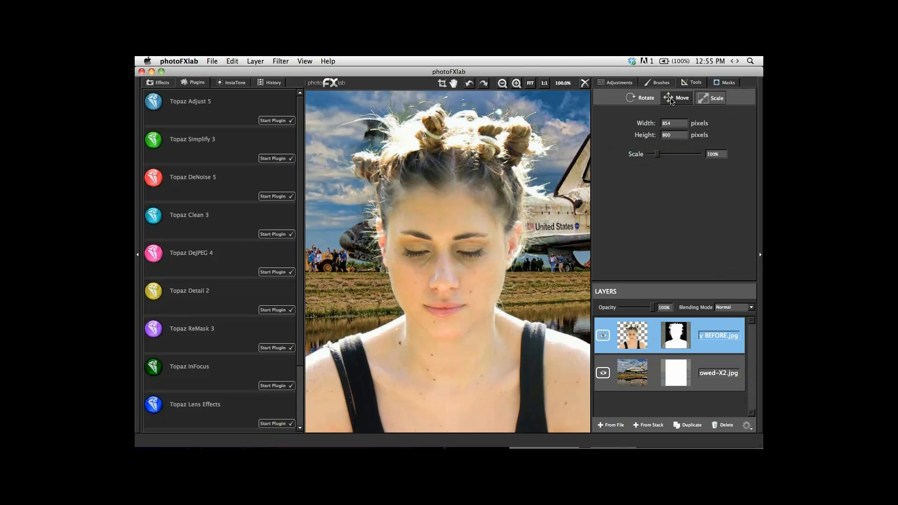
drag(476, 287, 395, 259)
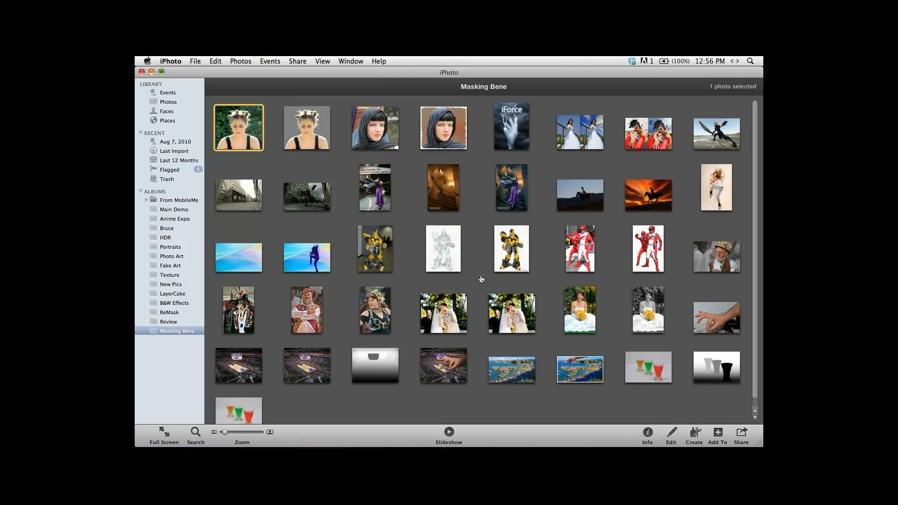
Switch to Photoshop and open the recent file Topaz ReMask Dog2.psd.
key(super+Tab)
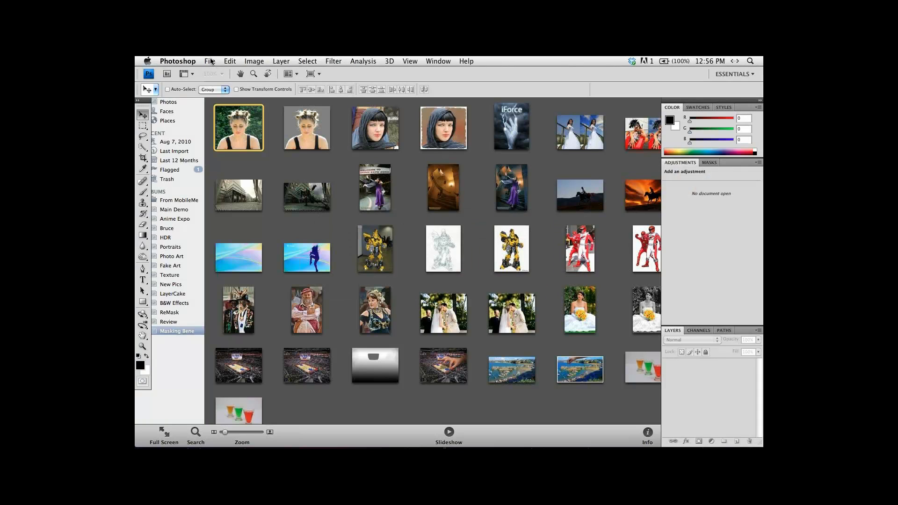
click(210, 61)
click(211, 61)
click(211, 61)
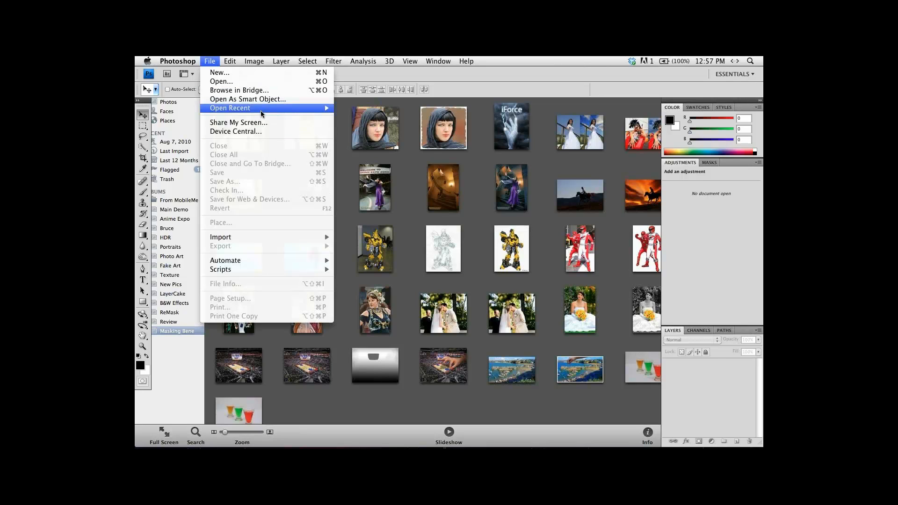
mouse_move(261, 111)
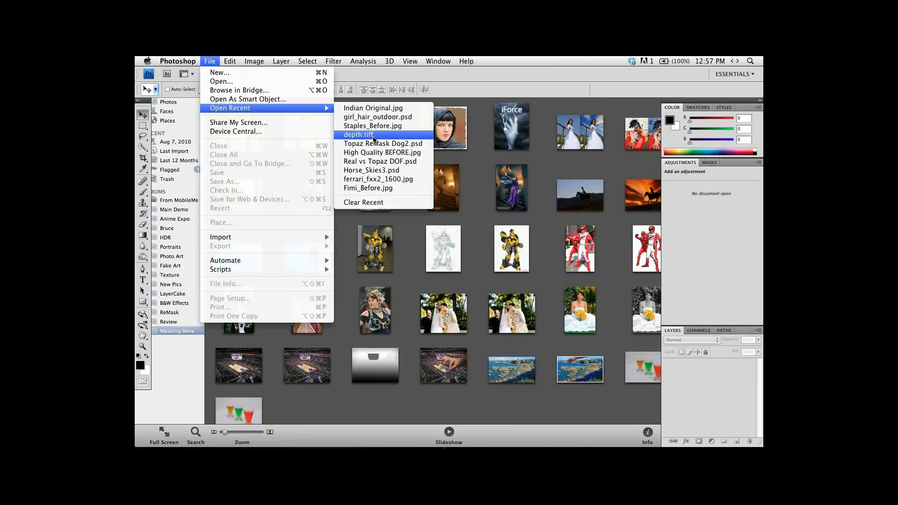
click(375, 144)
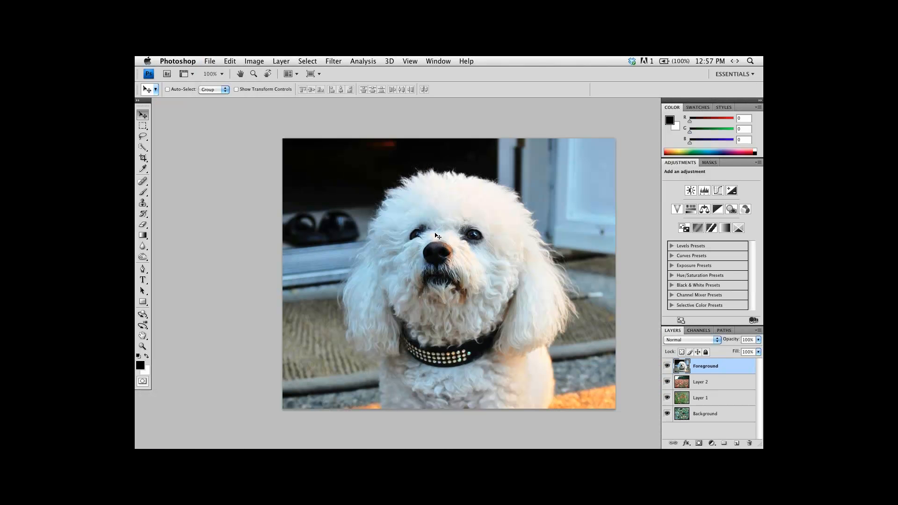
Examine the fur edges around the white dog's ear and chest at 300% zoom.
click(534, 398)
click(535, 398)
click(535, 398)
click(536, 397)
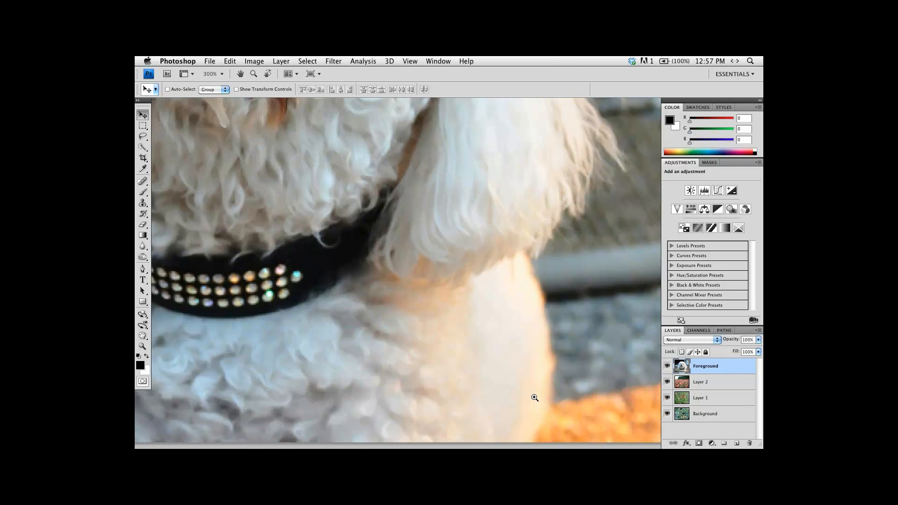
Open the white dog's Foreground layer in Topaz ReMask 3 with the document at 100% view.
drag(537, 395, 506, 311)
click(506, 307)
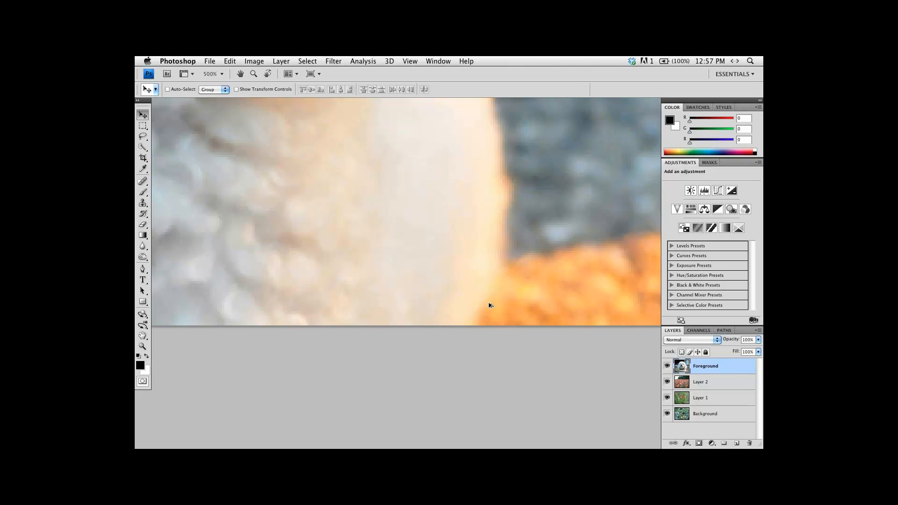
key(super+alt+0)
click(333, 61)
mouse_move(372, 273)
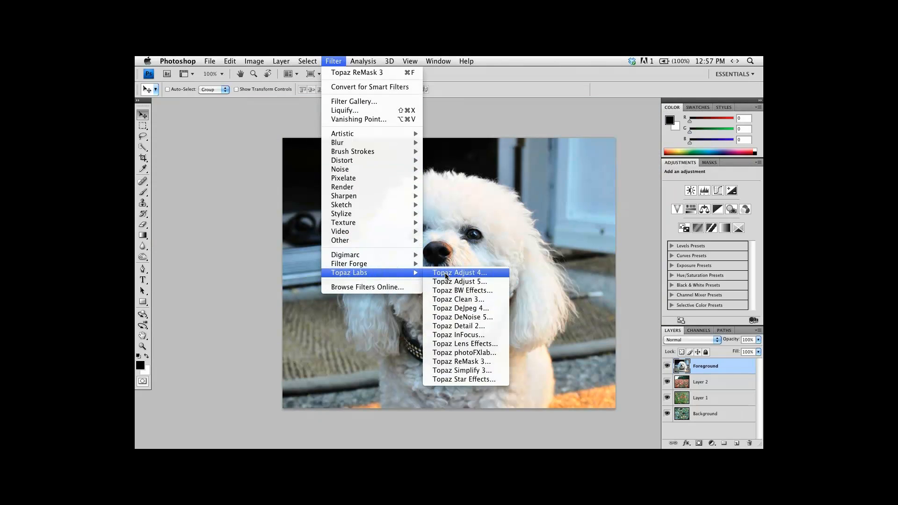
click(455, 363)
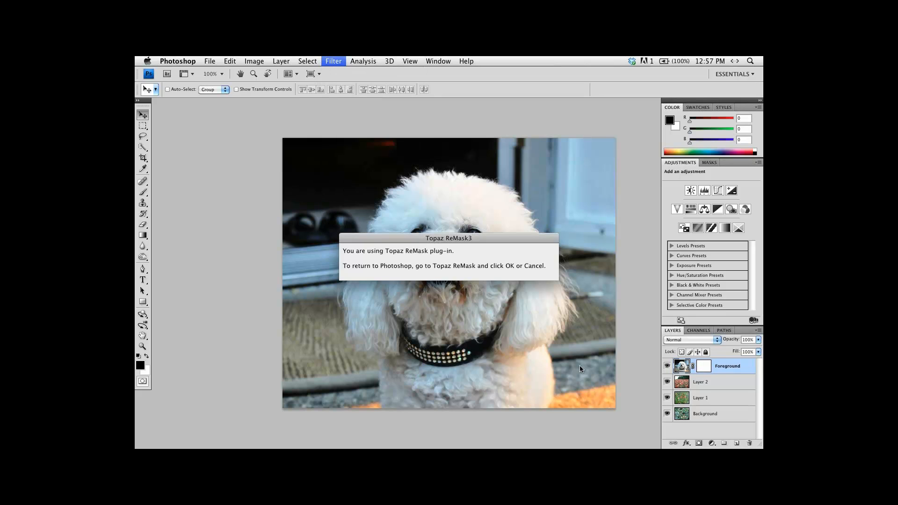
Outline the dog's entire fur edge with the blue compute brush at size 51.
key(bracketright)
key(bracketright)
key(bracketright)
key(bracketright)
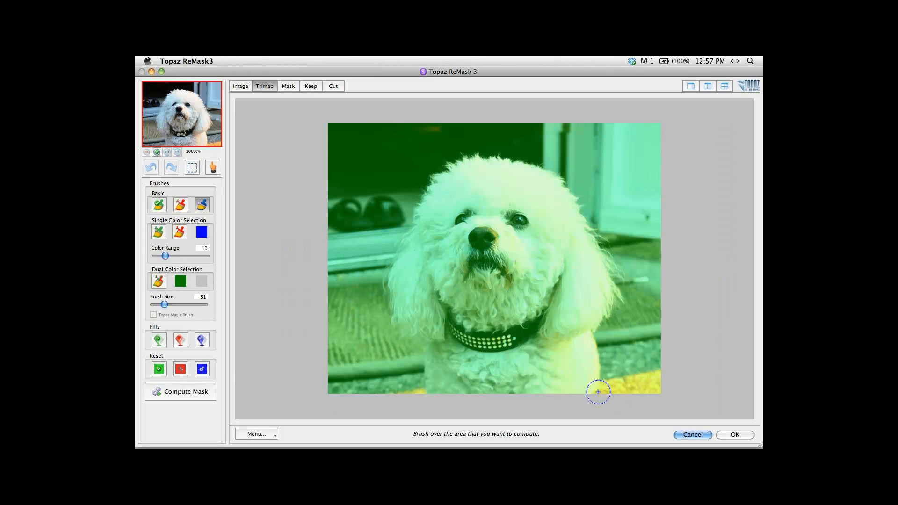
mouse_move(599, 393)
mouse_down()
mouse_move(596, 336)
mouse_move(615, 302)
mouse_move(592, 229)
mouse_move(560, 179)
mouse_move(526, 156)
mouse_move(481, 152)
mouse_move(504, 161)
mouse_move(476, 155)
mouse_move(448, 165)
mouse_move(423, 190)
mouse_move(389, 268)
mouse_move(393, 317)
mouse_move(423, 343)
mouse_move(427, 393)
mouse_move(445, 400)
mouse_up()
key(bracketleft)
Fill the area outside the dog's outline as cut and compute the mask.
click(181, 340)
click(348, 156)
key(space)
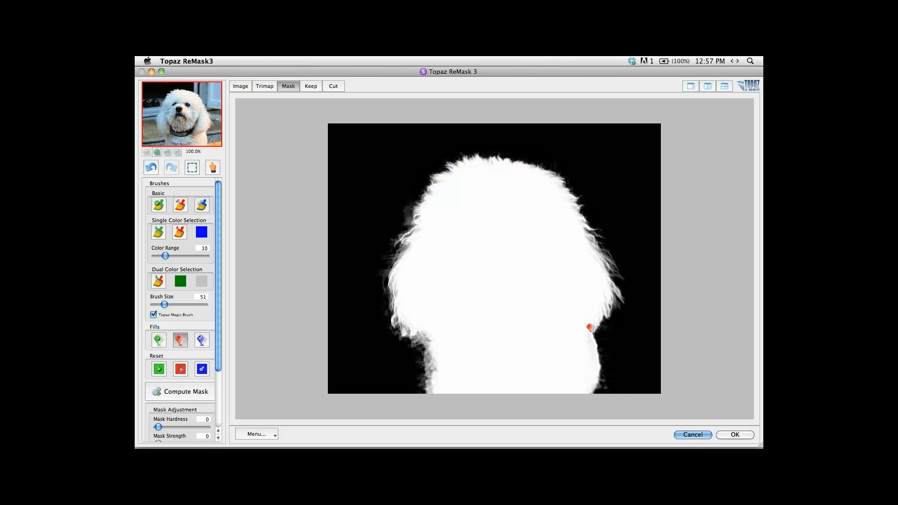
Compare the mask, original and kept image along the dog's chest edge at 400% zoom.
scroll(683, 364, up, 3)
key(space)
drag(684, 365, 550, 241)
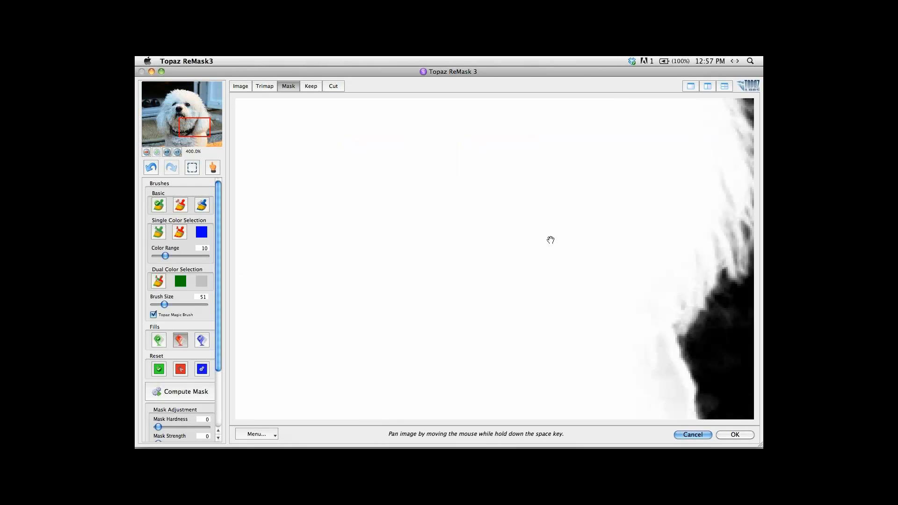
mouse_move(630, 331)
mouse_down()
mouse_move(553, 240)
mouse_move(536, 288)
mouse_move(463, 211)
mouse_up()
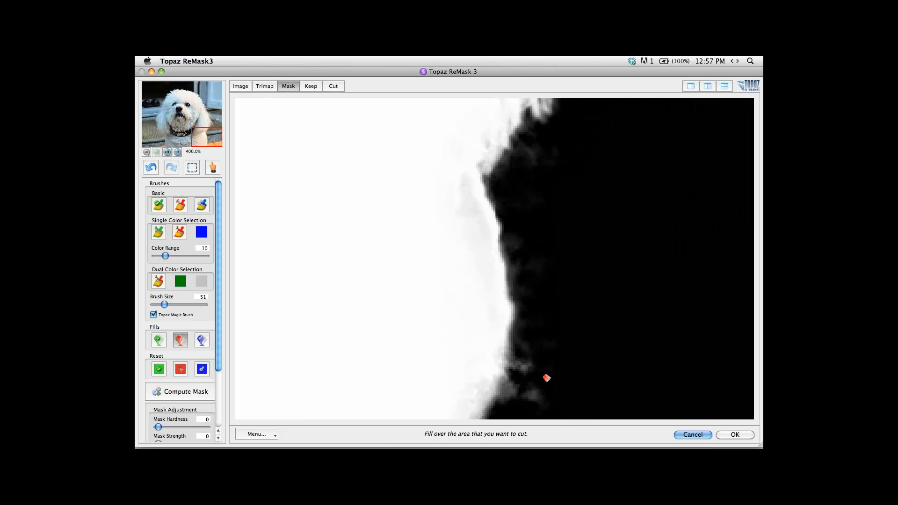
key(1)
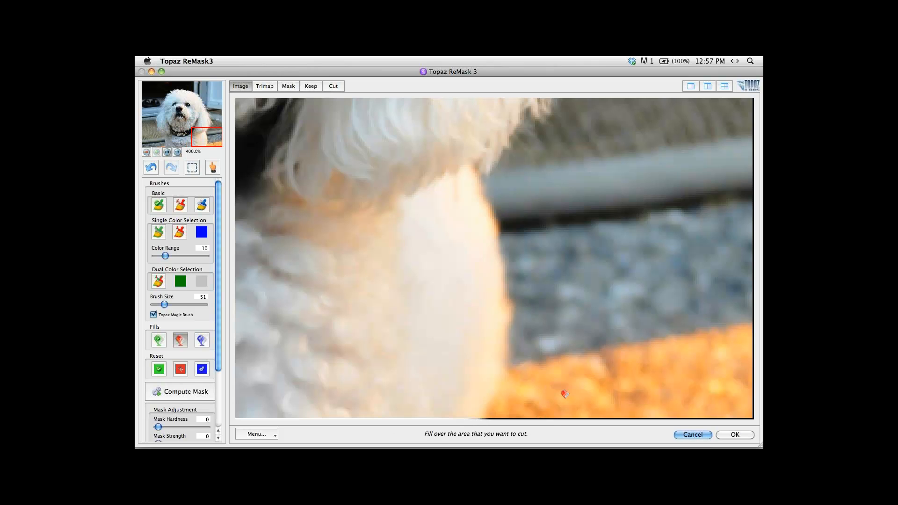
key(space)
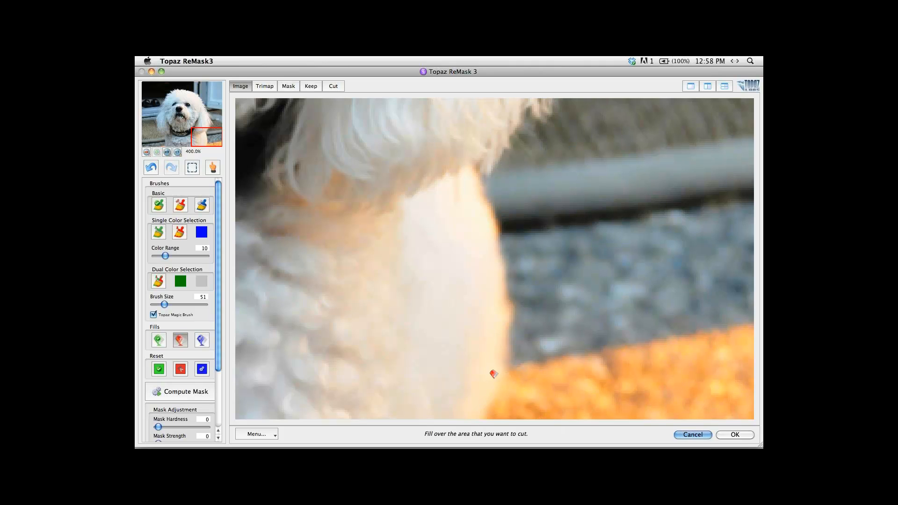
click(532, 391)
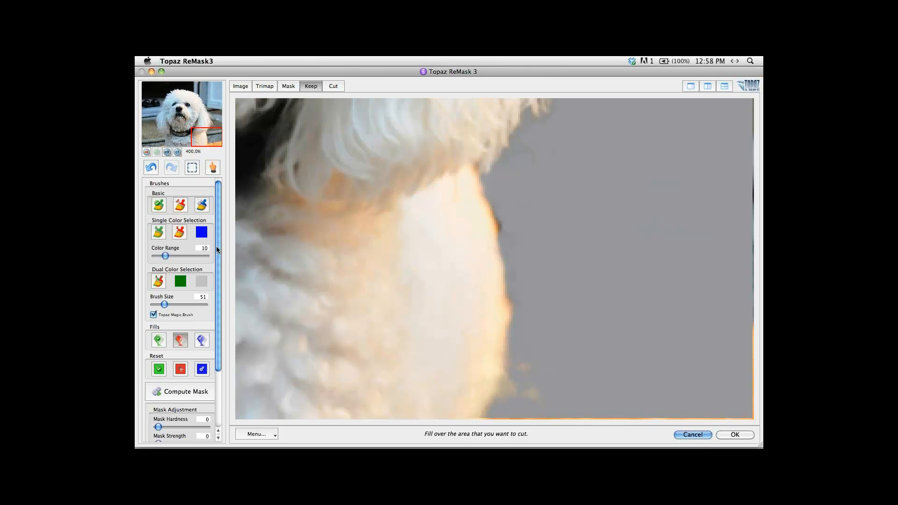
Remove the leftover orange specks beside the dog's lower chest with the cut brush and set the foreground colour Recovery to 100.
click(181, 205)
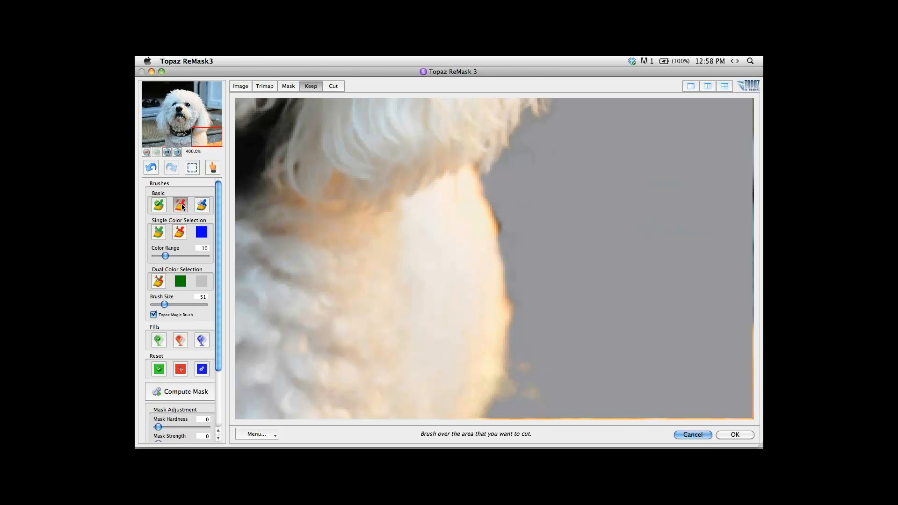
click(560, 391)
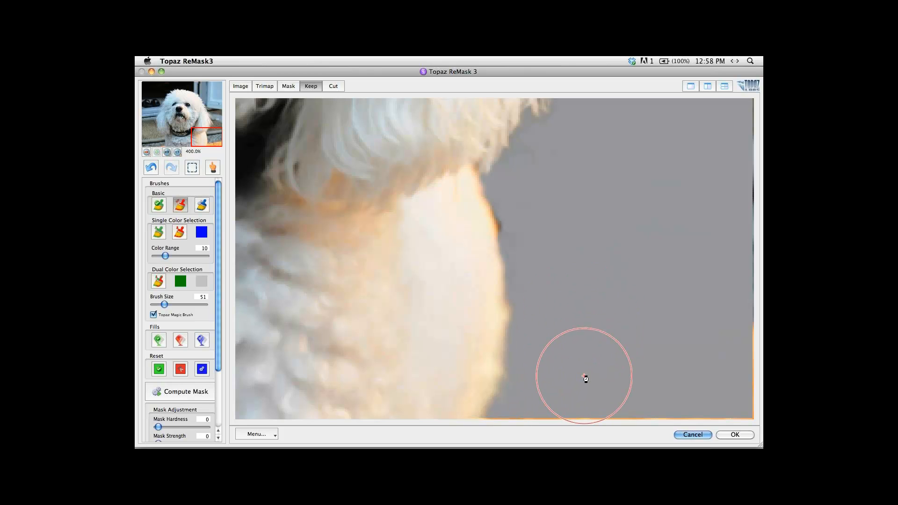
click(217, 422)
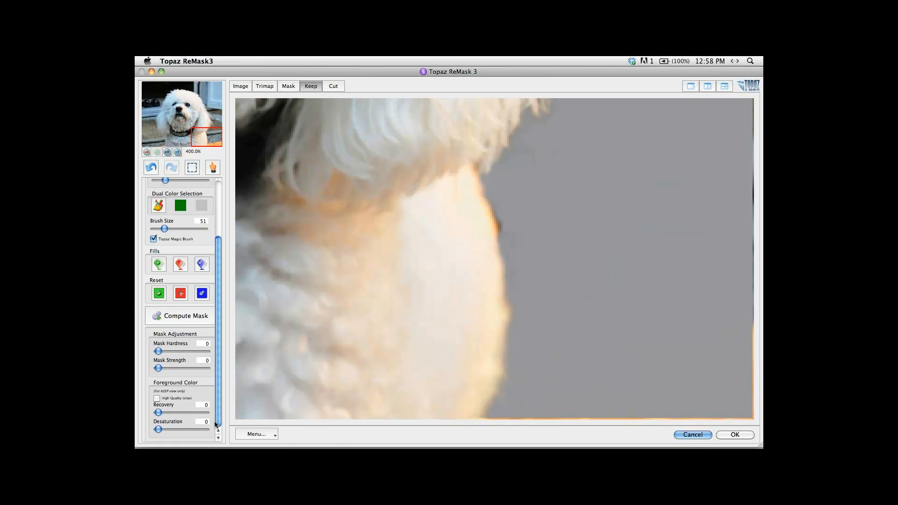
click(158, 412)
drag(159, 413, 204, 413)
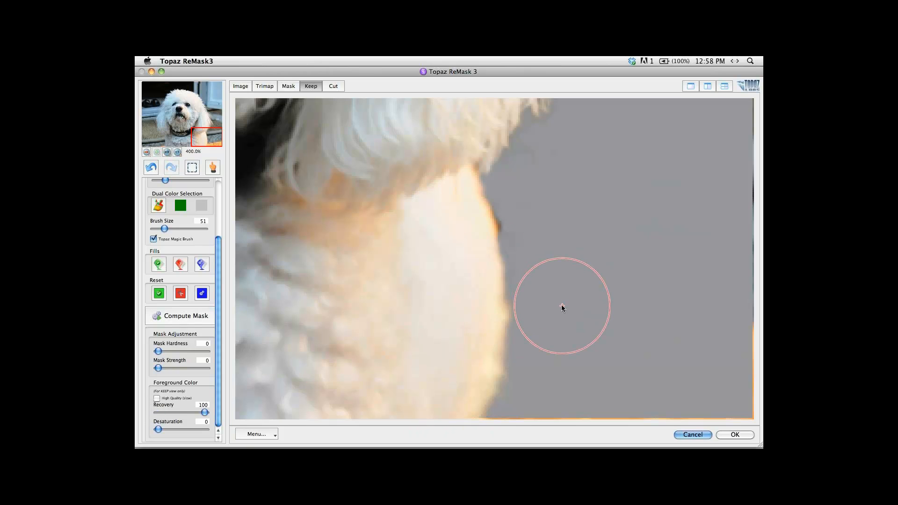
Clean the dog's chest edge in the Keep view with the cut brush at size 31, and cancel the ReMask session.
key(1)
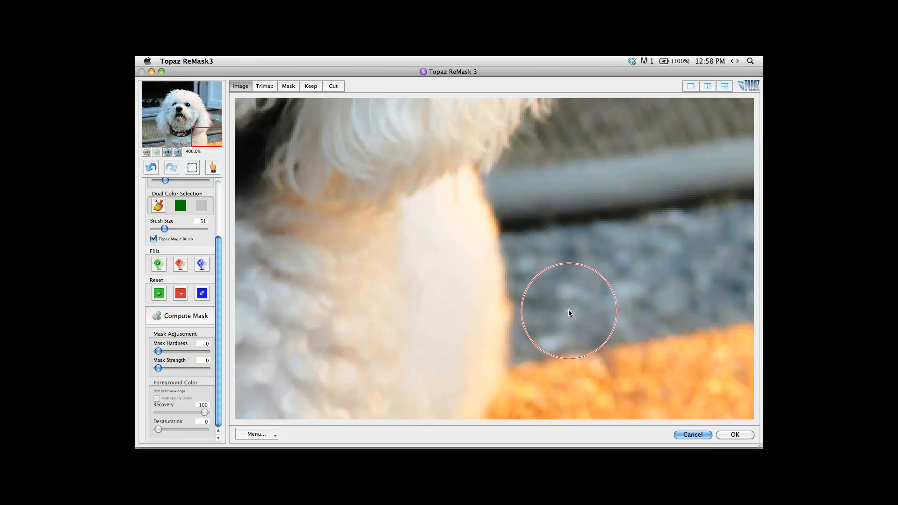
scroll(568, 310, down, 1)
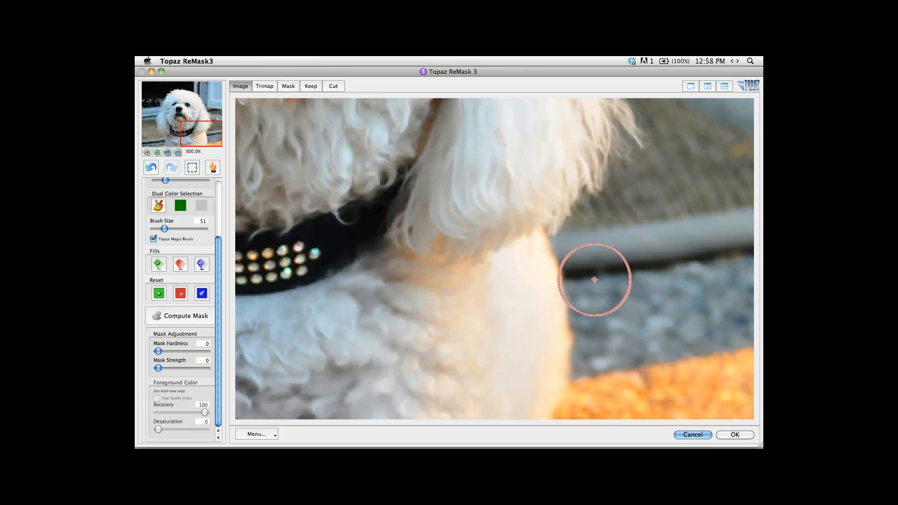
key(bracketleft)
key(bracketleft)
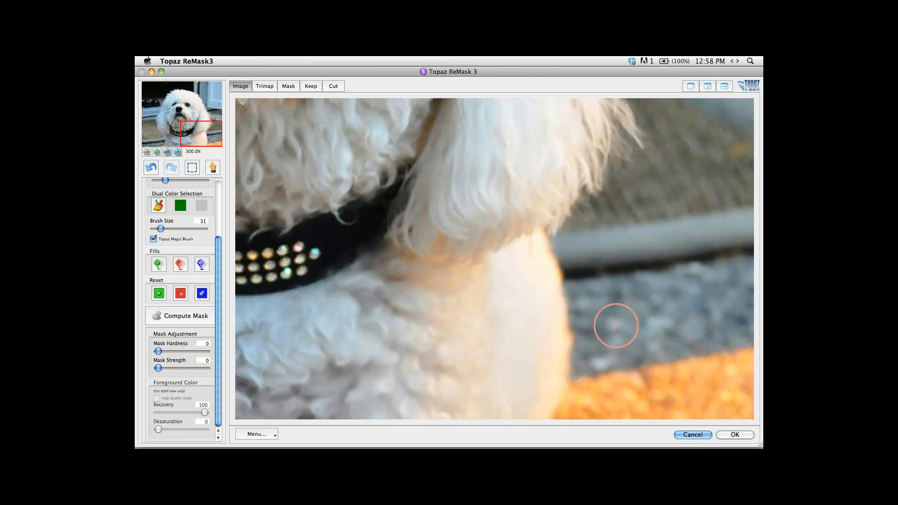
key(4)
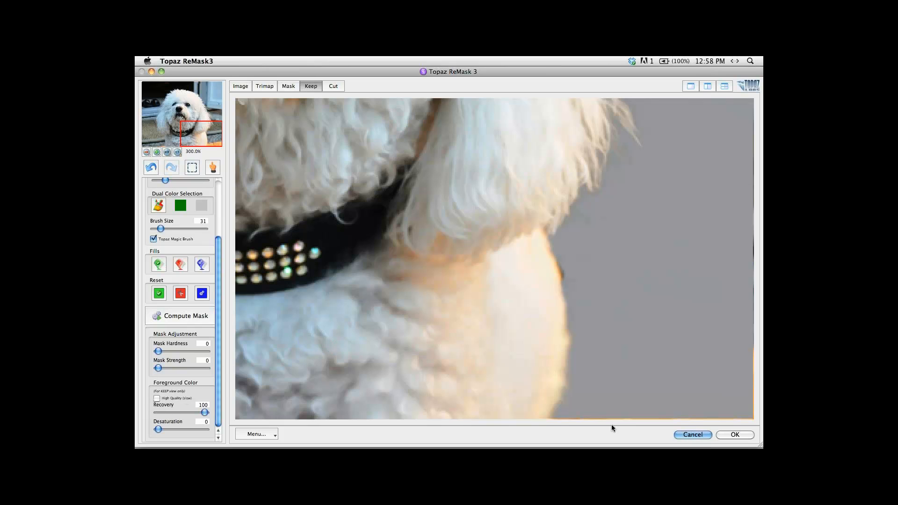
click(598, 272)
click(597, 272)
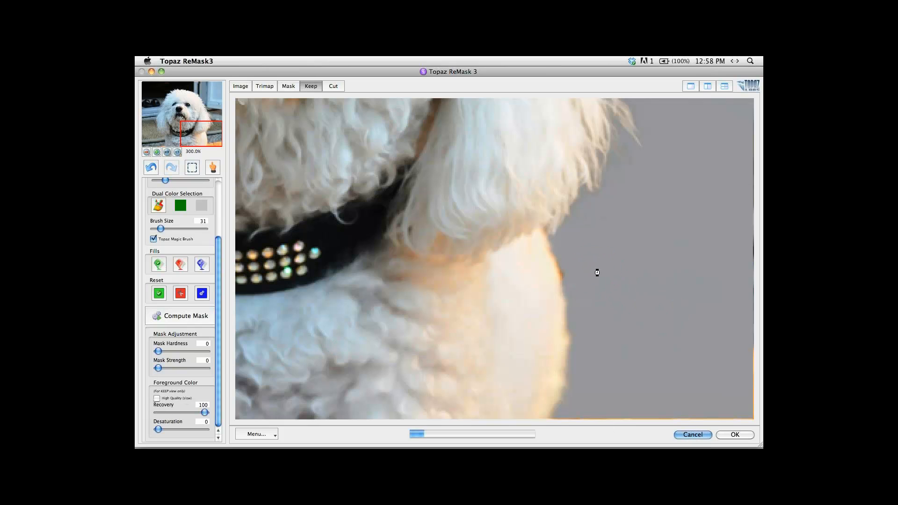
click(609, 335)
click(600, 389)
click(688, 434)
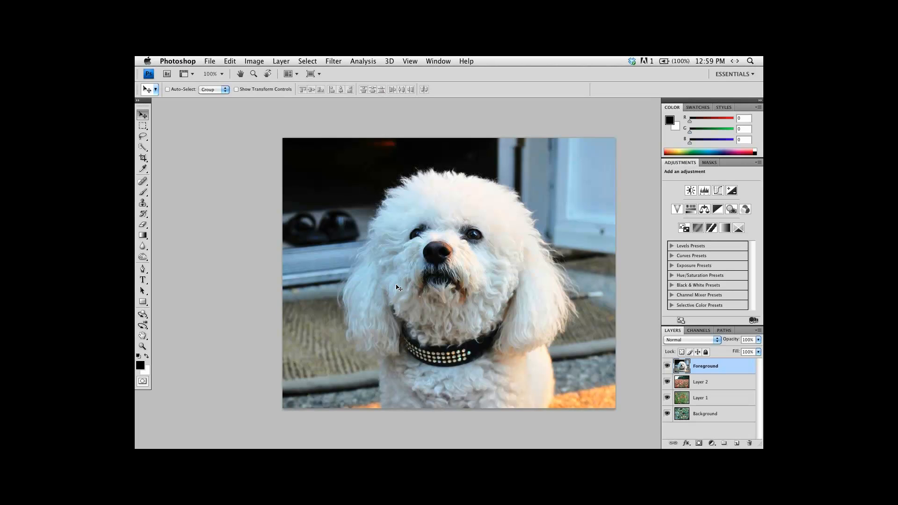
View the dog photo in full-screen mode and close the document.
key(f)
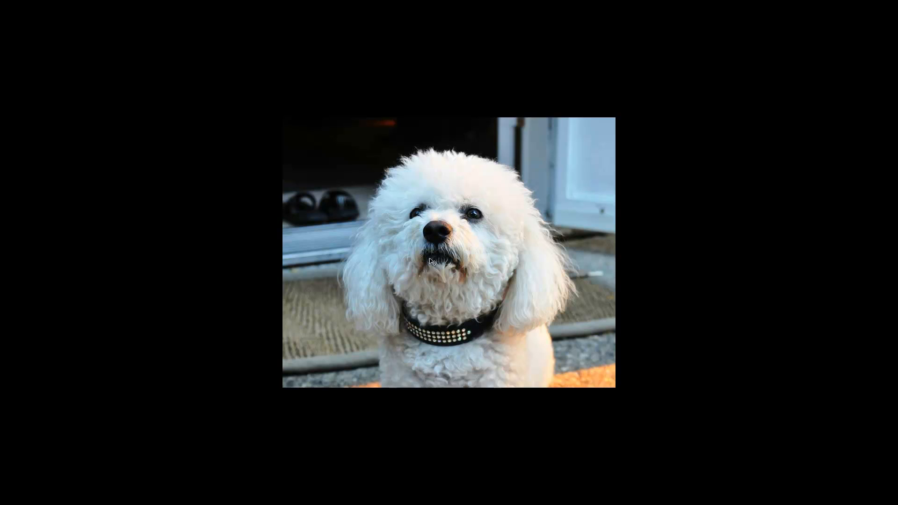
key(super+w)
click(393, 174)
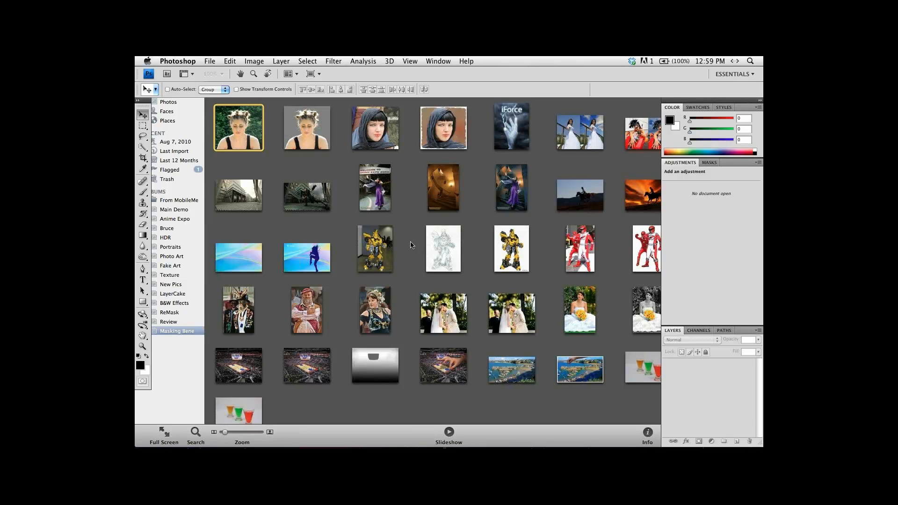
Switch to iPhoto and open the bride photo Bride Flowers BEFORE.jpg in Photoshop at 100% view.
click(582, 302)
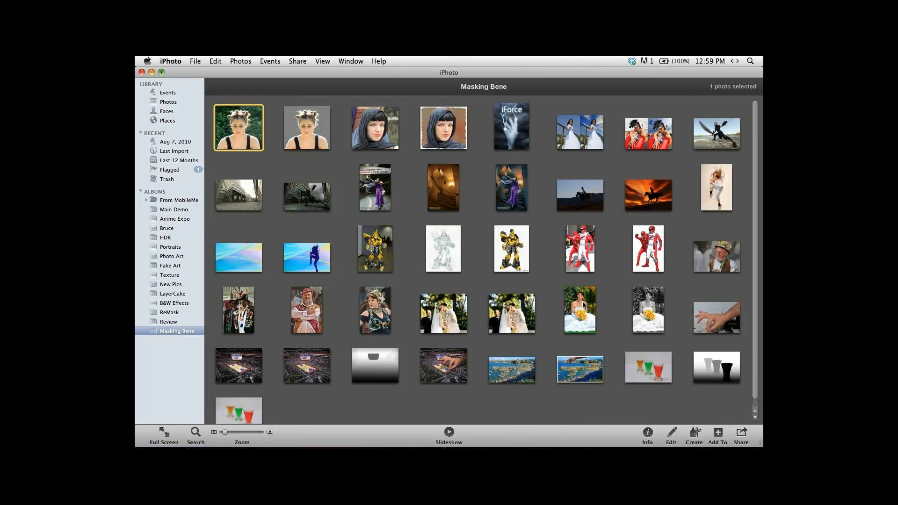
click(580, 315)
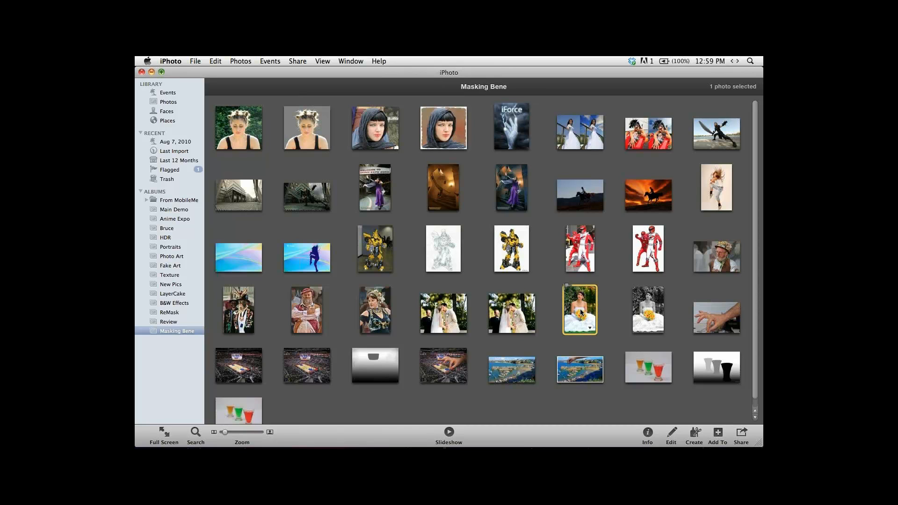
drag(581, 304, 330, 412)
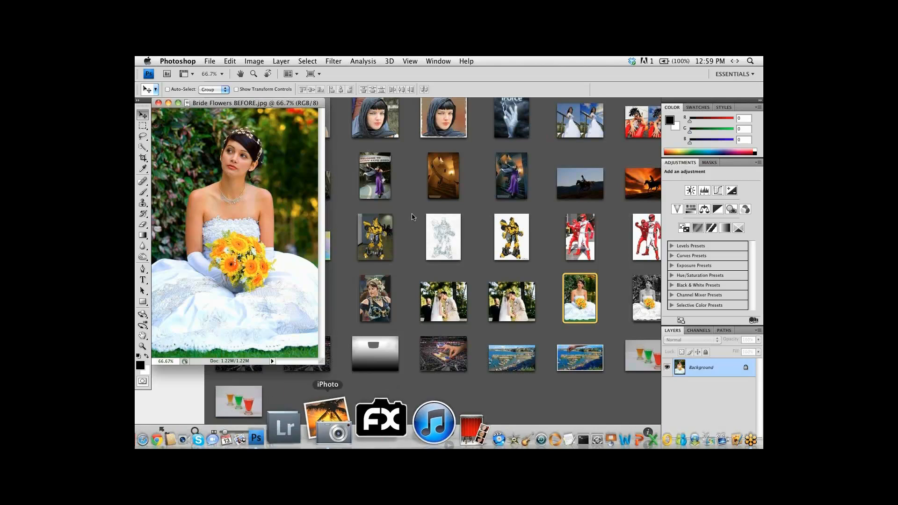
key(f)
key(super+plus)
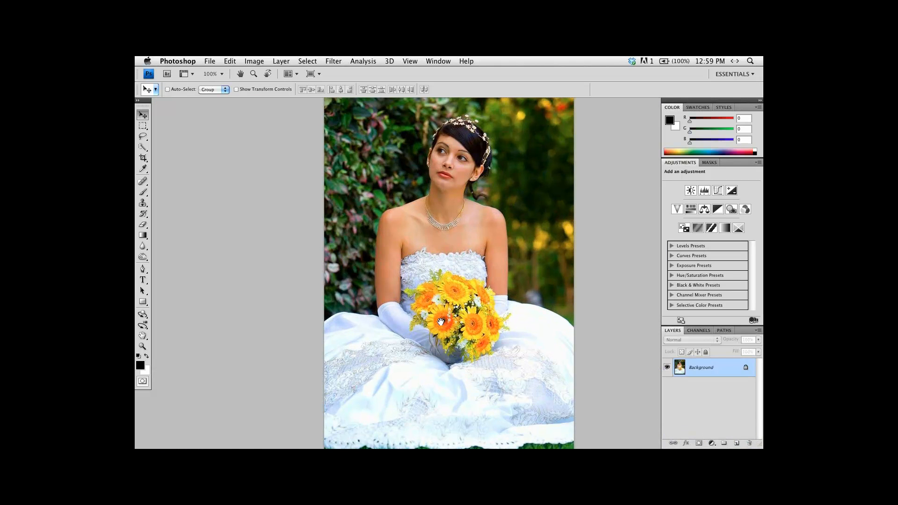
drag(434, 315, 425, 302)
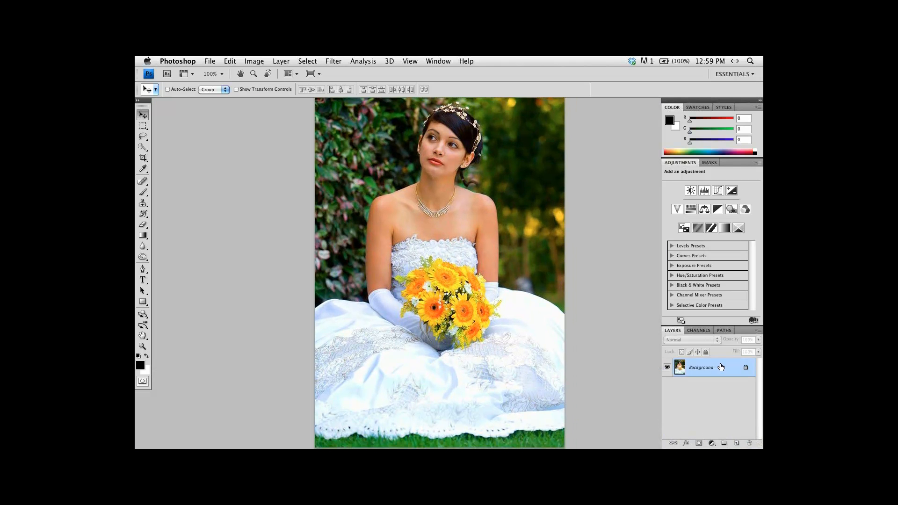
Duplicate the bride photo's Background layer and open the copy in Topaz ReMask 3.
key(super+j)
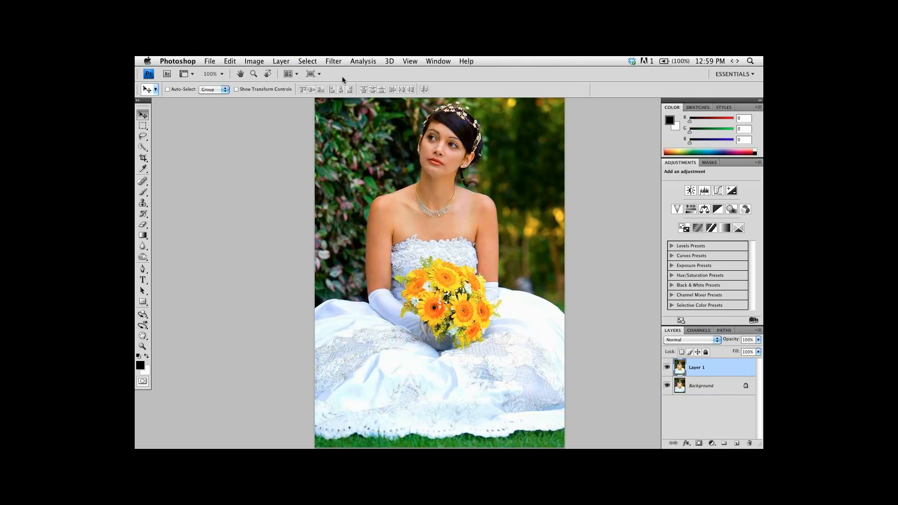
click(334, 61)
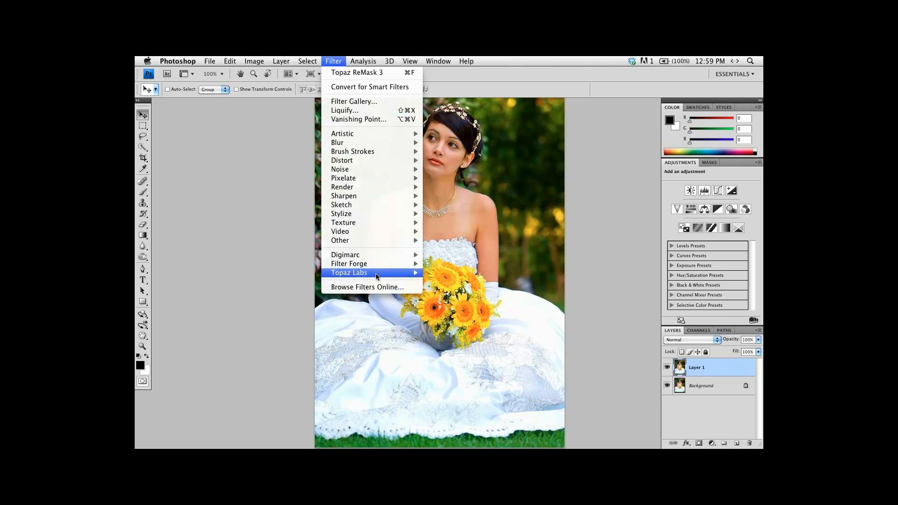
mouse_move(375, 273)
click(462, 361)
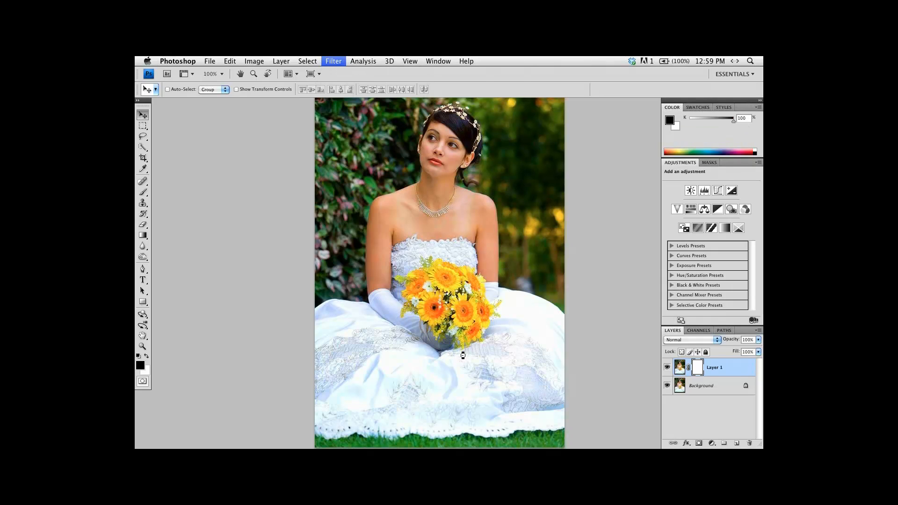
Outline the bouquet's edge with the blue compute brush at size 21, ending with the brush reduced to size 11.
scroll(496, 301, up, 2)
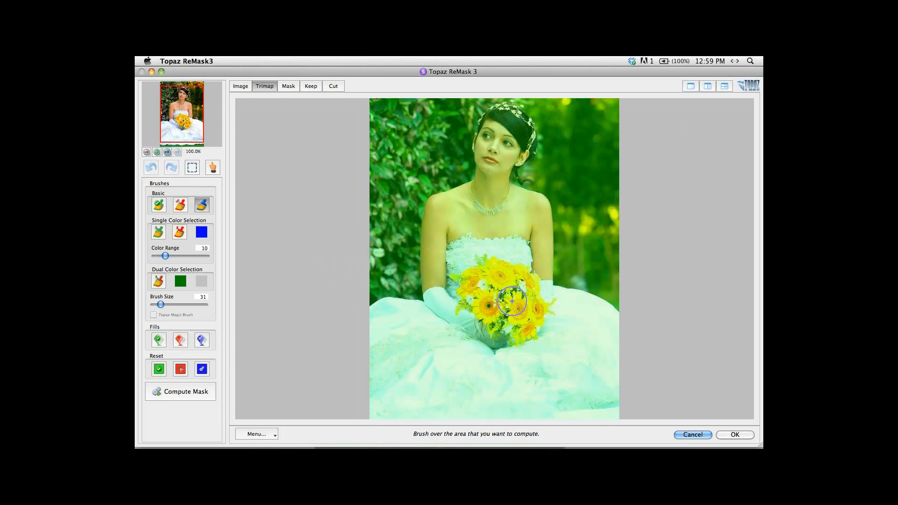
key([)
key([)
key(])
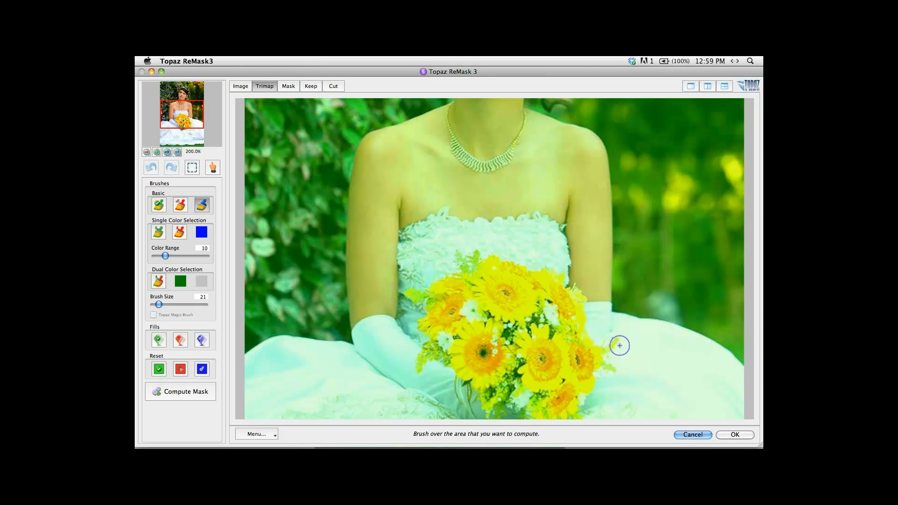
mouse_move(622, 348)
mouse_down()
mouse_move(571, 285)
mouse_move(470, 252)
mouse_move(407, 294)
mouse_move(423, 313)
mouse_move(416, 367)
mouse_move(456, 369)
mouse_move(495, 242)
mouse_up()
key(space)
mouse_move(451, 262)
mouse_down()
mouse_move(468, 290)
mouse_move(462, 260)
mouse_move(478, 268)
mouse_move(491, 301)
mouse_move(506, 301)
mouse_move(497, 286)
mouse_move(509, 281)
mouse_move(523, 291)
mouse_move(517, 304)
mouse_move(532, 300)
mouse_move(537, 314)
mouse_move(556, 294)
mouse_move(577, 294)
mouse_move(595, 252)
mouse_move(611, 246)
mouse_move(606, 207)
mouse_up()
key(bracketleft)
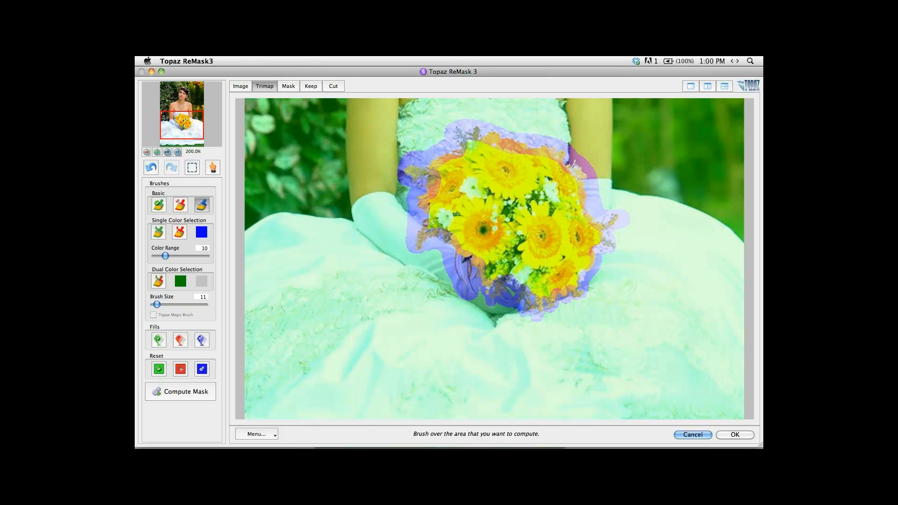
Fill the area outside the bouquet as cut, compute the mask and show the kept image.
click(180, 340)
click(359, 193)
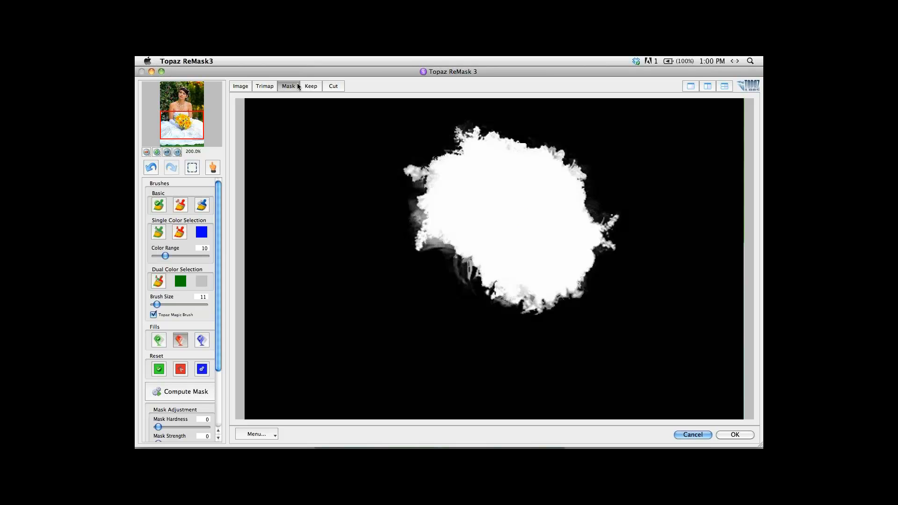
click(310, 86)
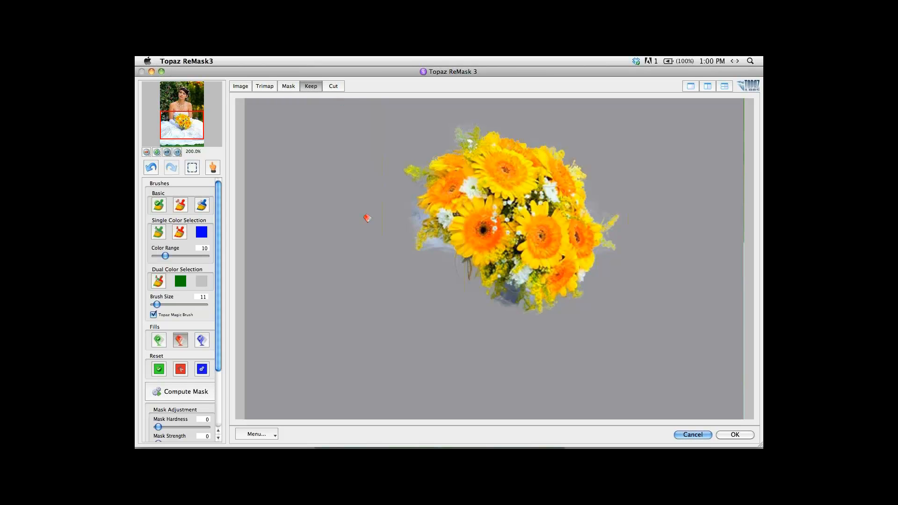
Remove the leftover dress and background haze around the bouquet's edges with the red cut brush.
key(r)
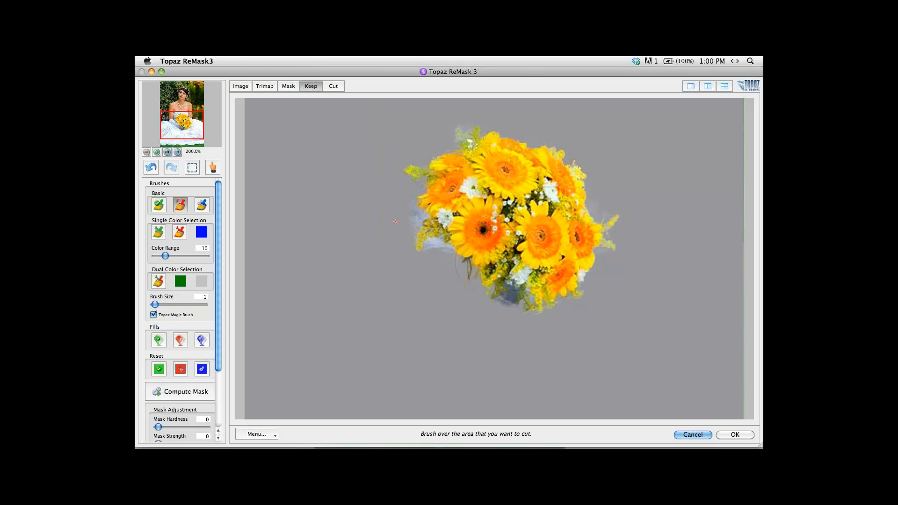
drag(414, 219, 410, 234)
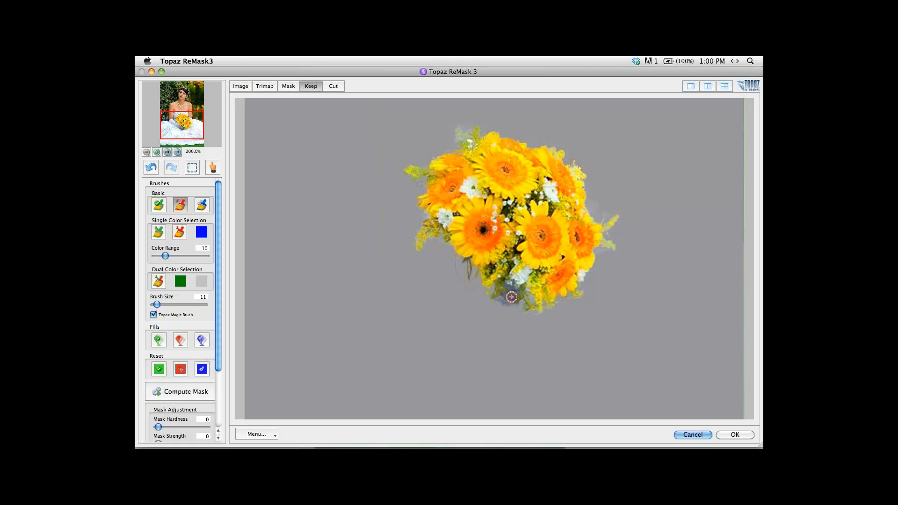
key([)
drag(511, 290, 504, 321)
click(514, 296)
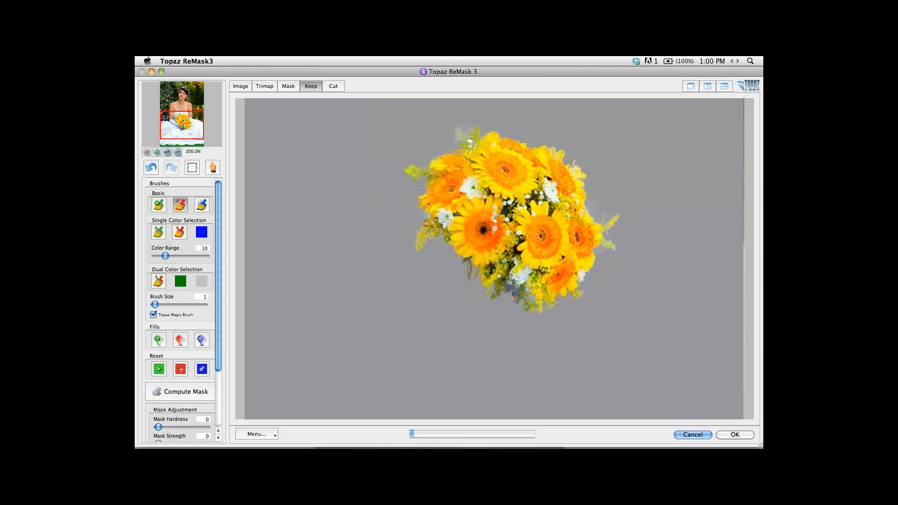
click(604, 214)
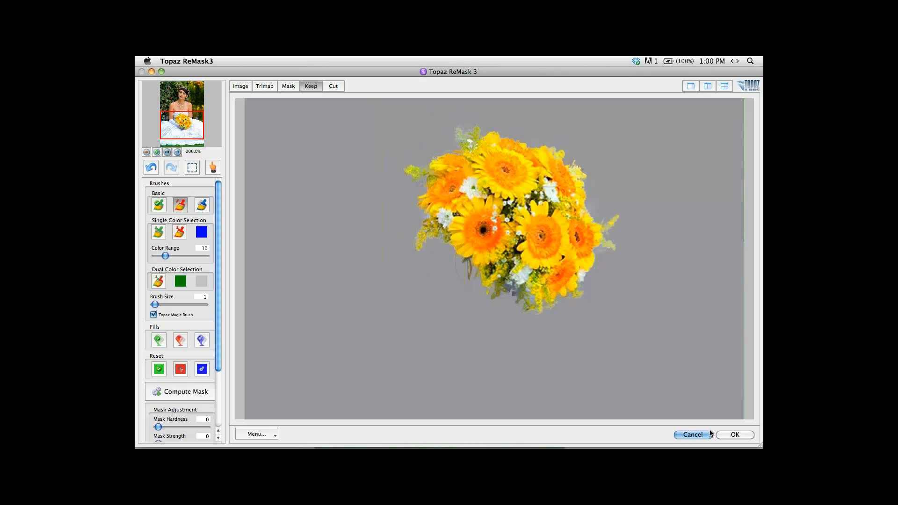
Apply the mask to the duplicate layer and check the isolated bouquet by hiding and reshowing the Background layer.
click(736, 435)
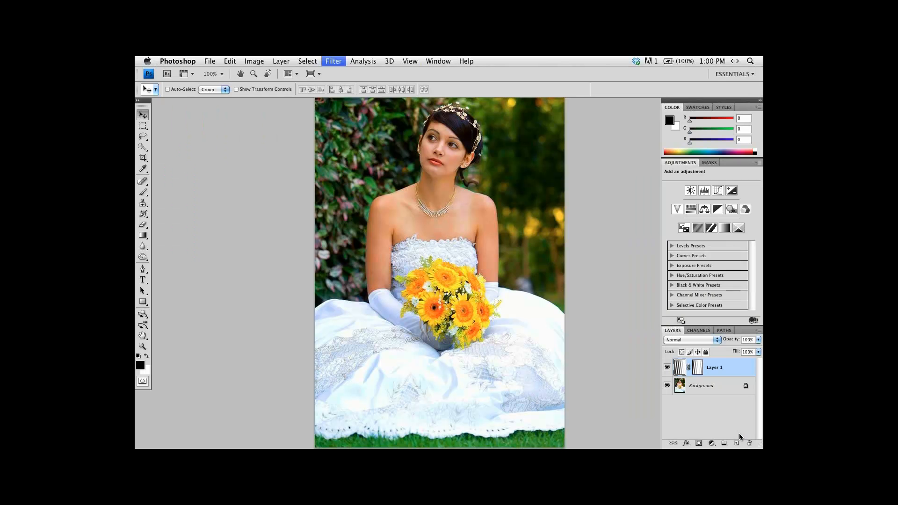
click(667, 386)
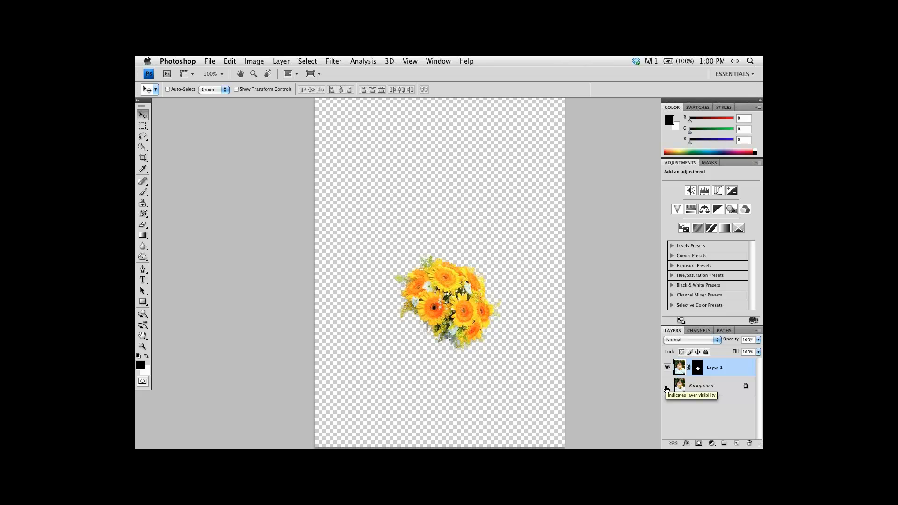
click(666, 387)
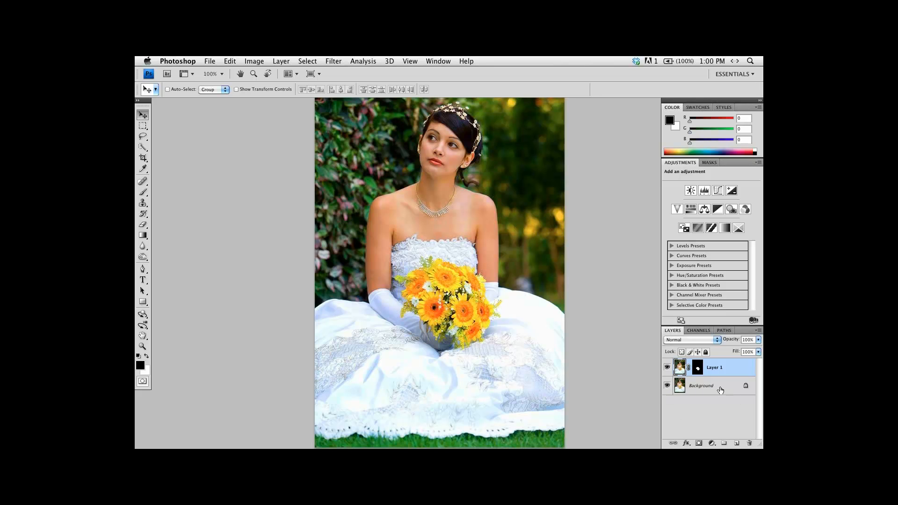
Convert the Background layer to black and white with Topaz BW Effects, accepting its current settings.
click(720, 390)
click(333, 61)
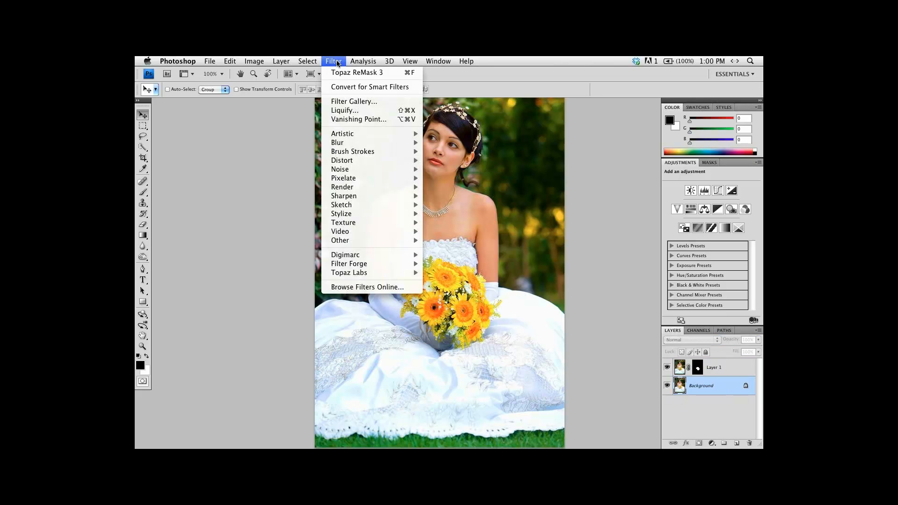
mouse_move(373, 277)
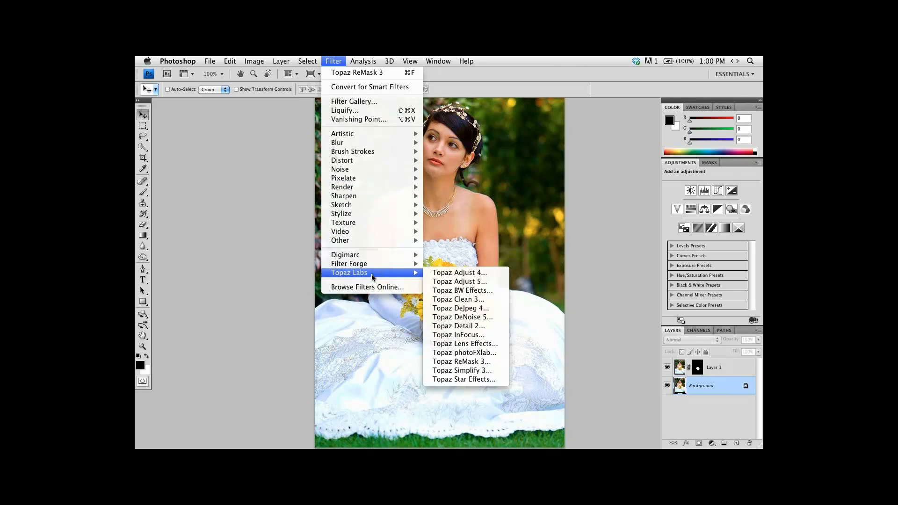
click(476, 291)
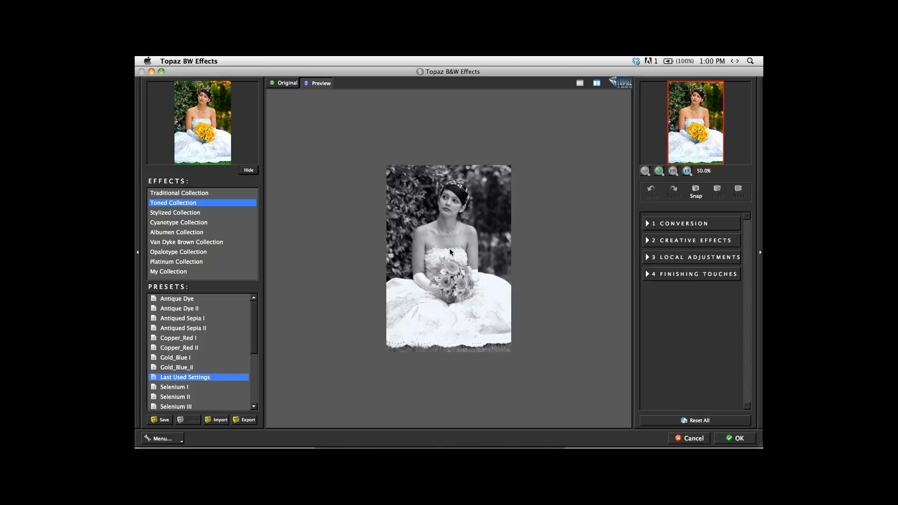
click(450, 252)
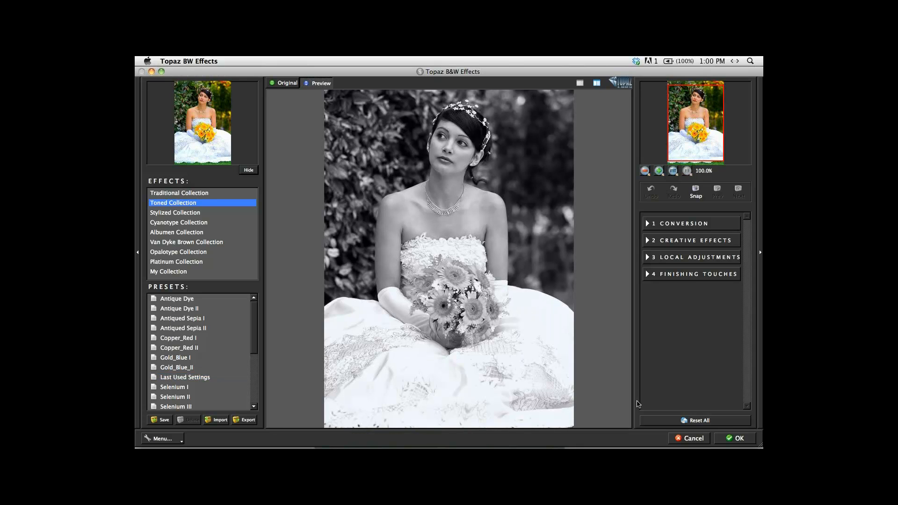
click(731, 438)
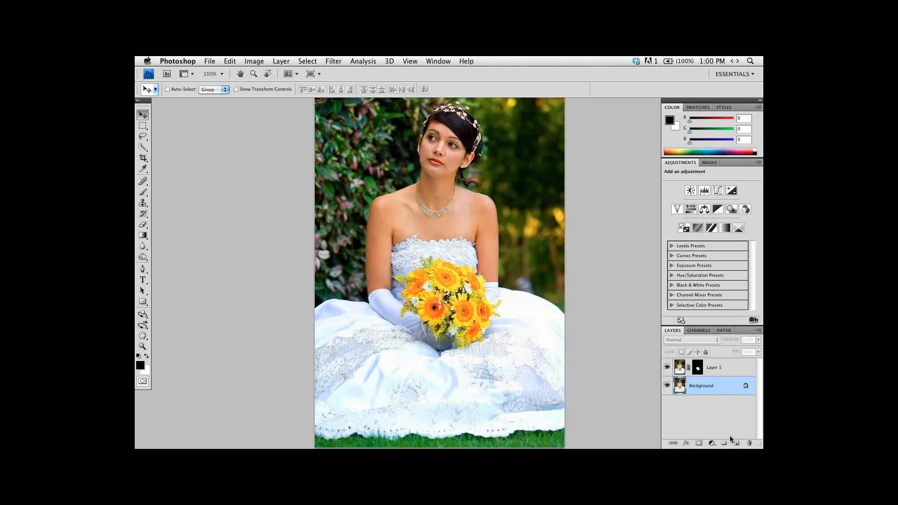